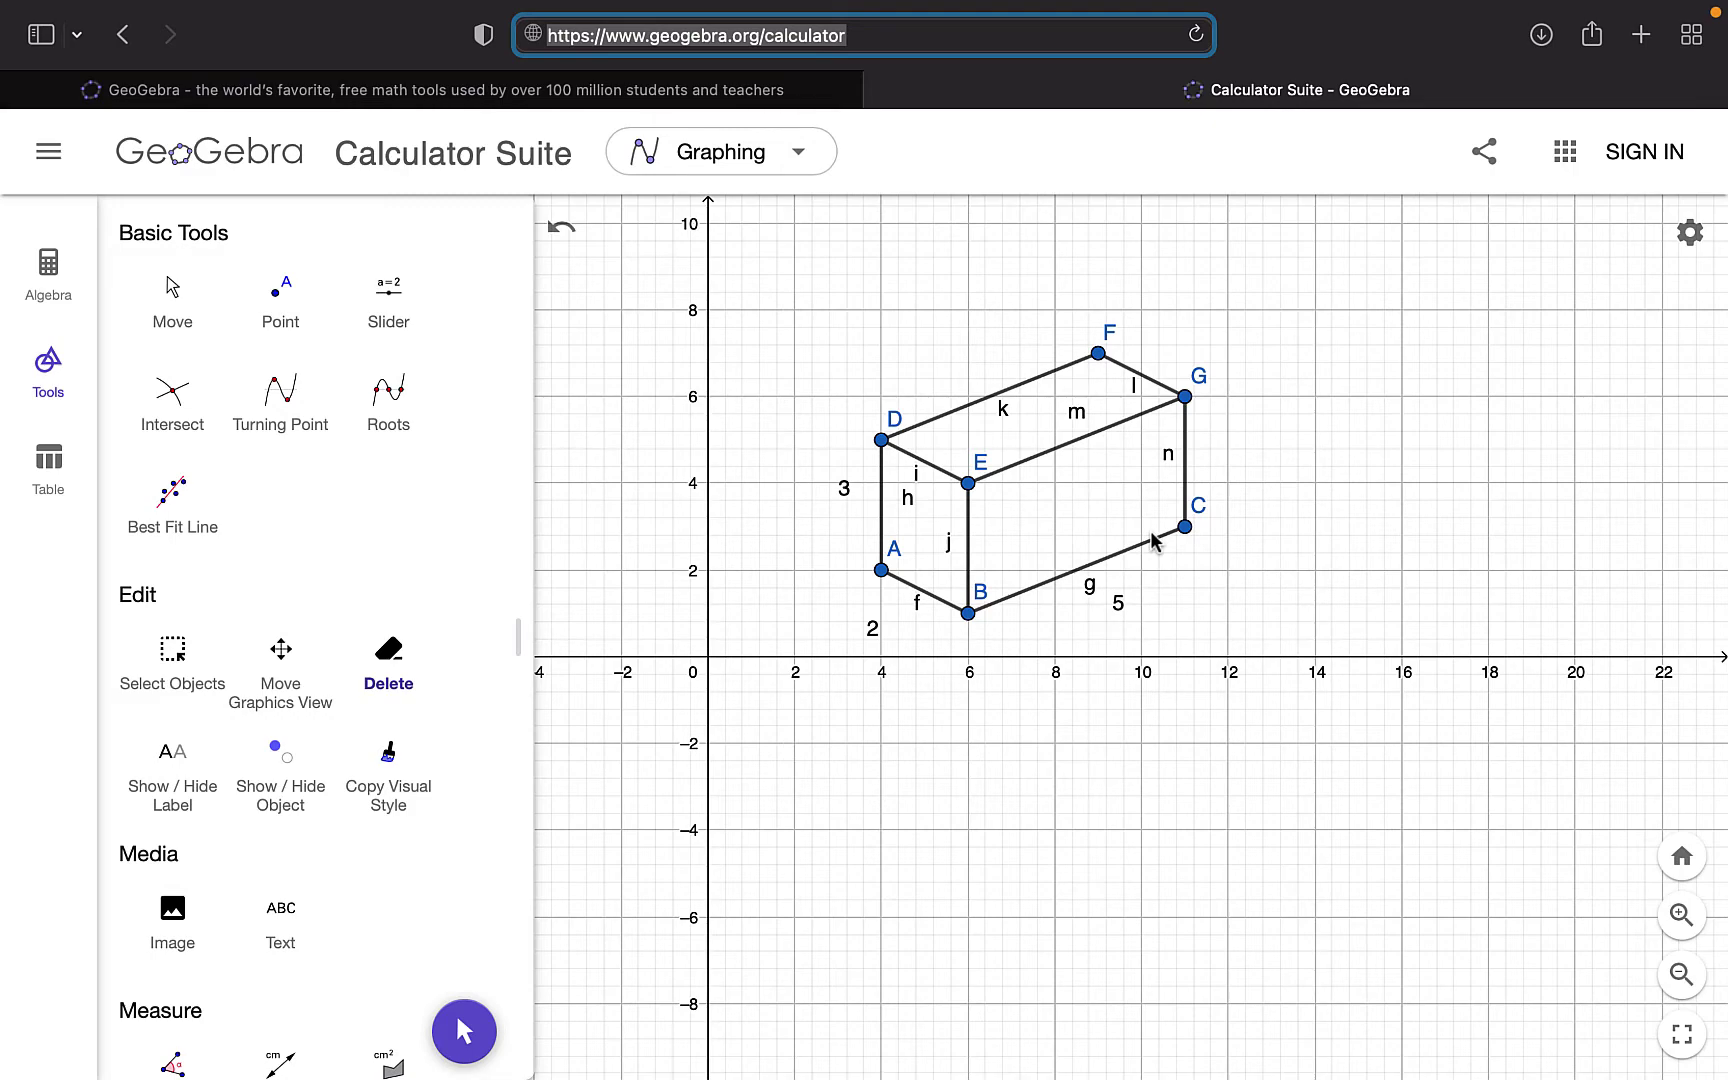
Draw a horizontal segment from (-2, -2) to (-4, -2) in the empty area below the x-axis
{"action": "scroll", "coordinate": [976, 636], "scroll_direction": "up", "scroll_amount": 2}
{"action": "left_click", "coordinate": [185, 318]}
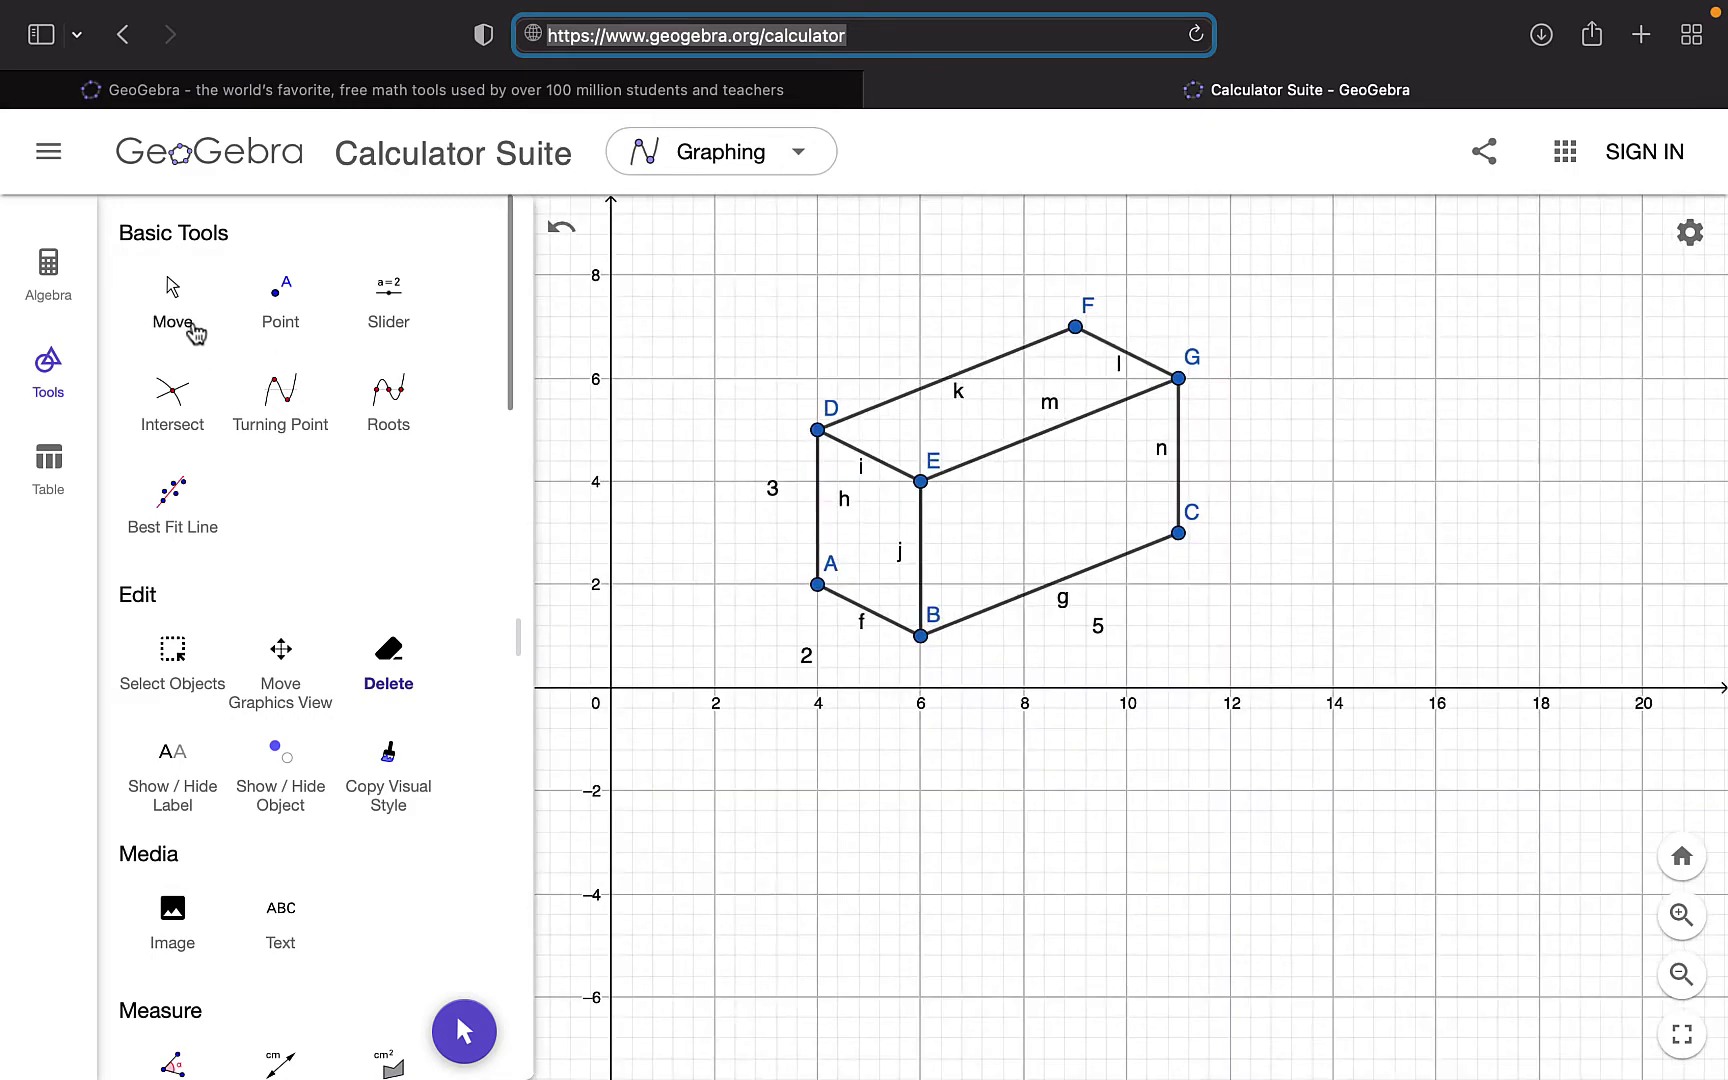
{"action": "left_click_drag", "start_coordinate": [864, 702], "coordinate": [1327, 640]}
{"action": "scroll", "coordinate": [1323, 652], "scroll_direction": "up", "scroll_amount": 2}
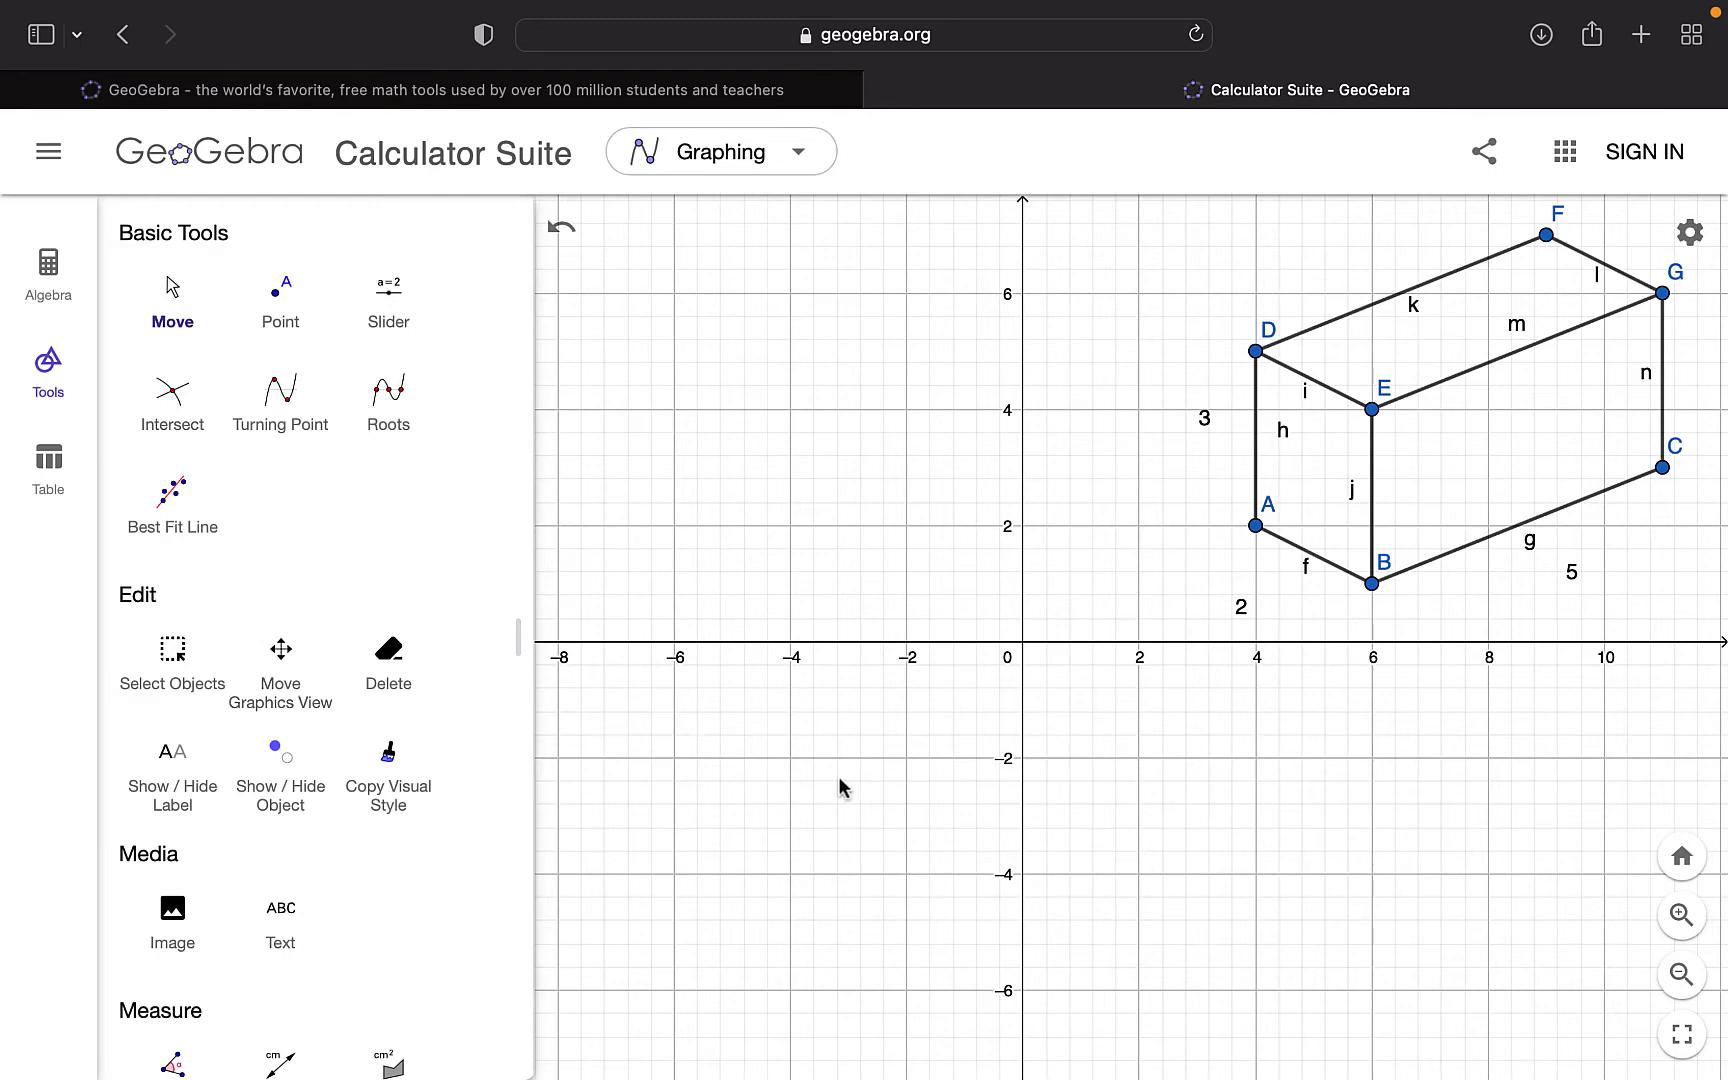
{"action": "scroll", "coordinate": [309, 781], "scroll_direction": "down", "scroll_amount": 10}
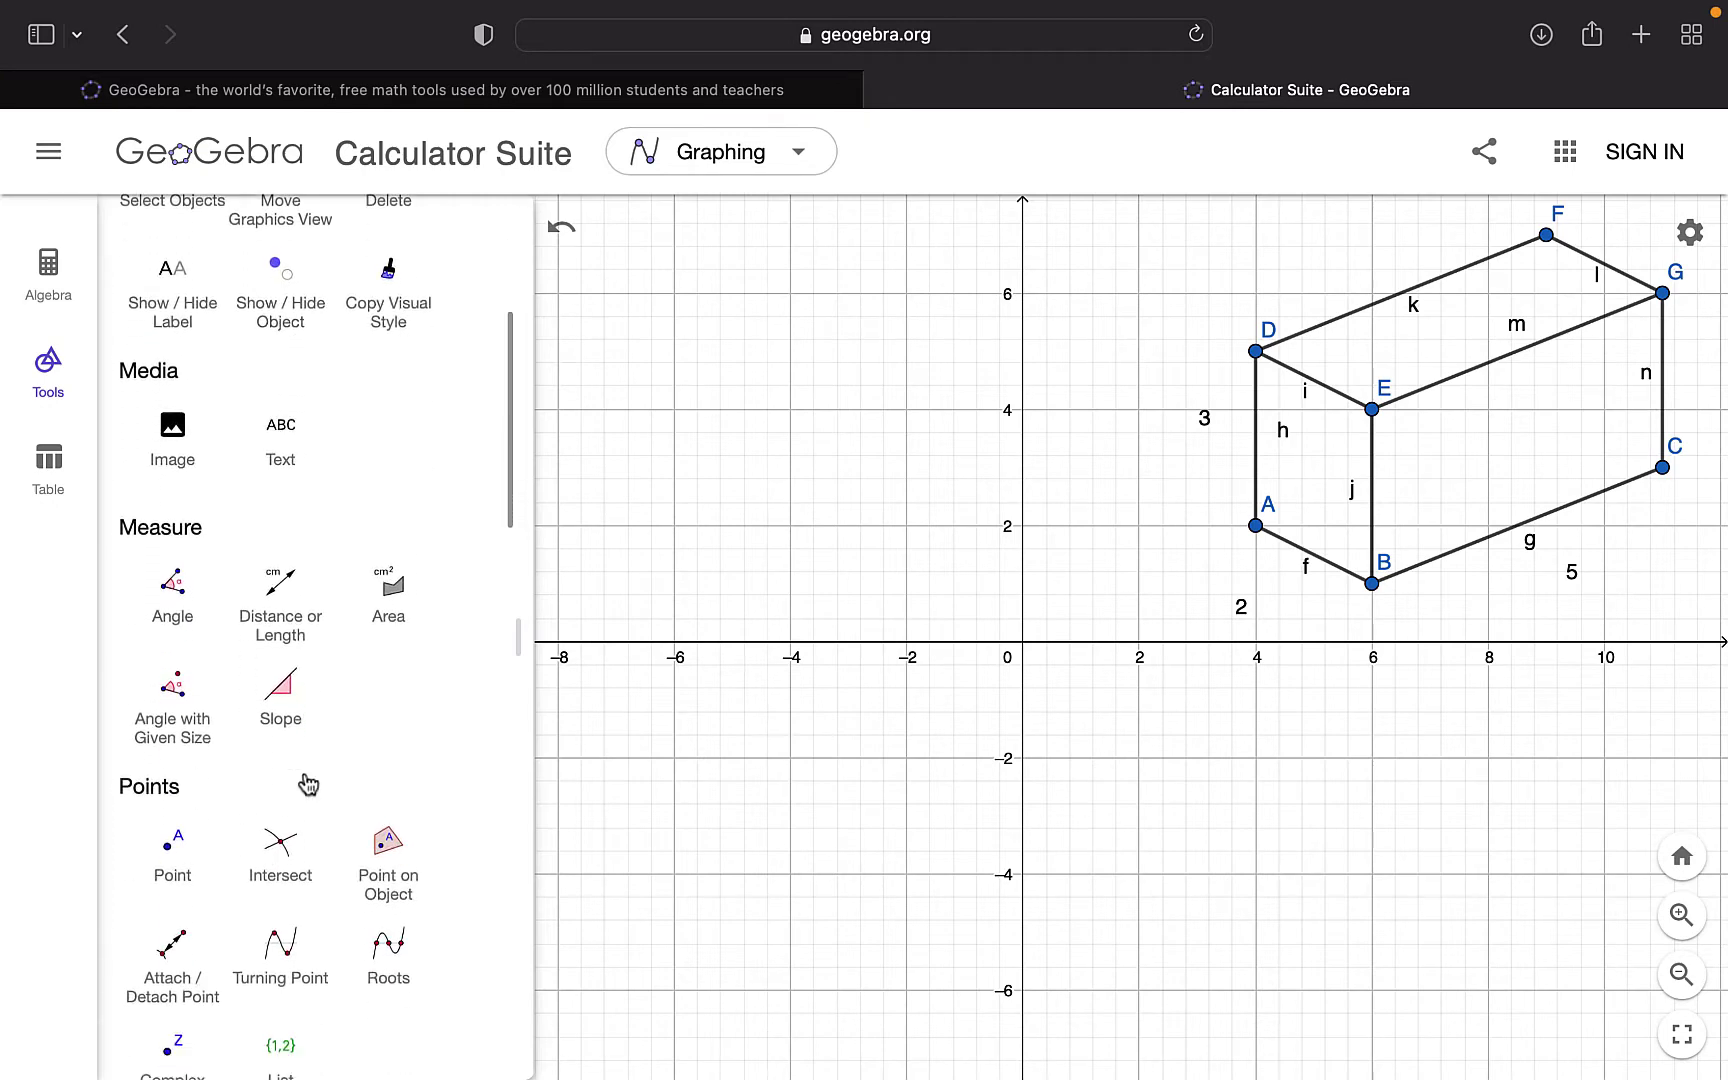
{"action": "scroll", "coordinate": [200, 652], "scroll_direction": "down", "scroll_amount": 10}
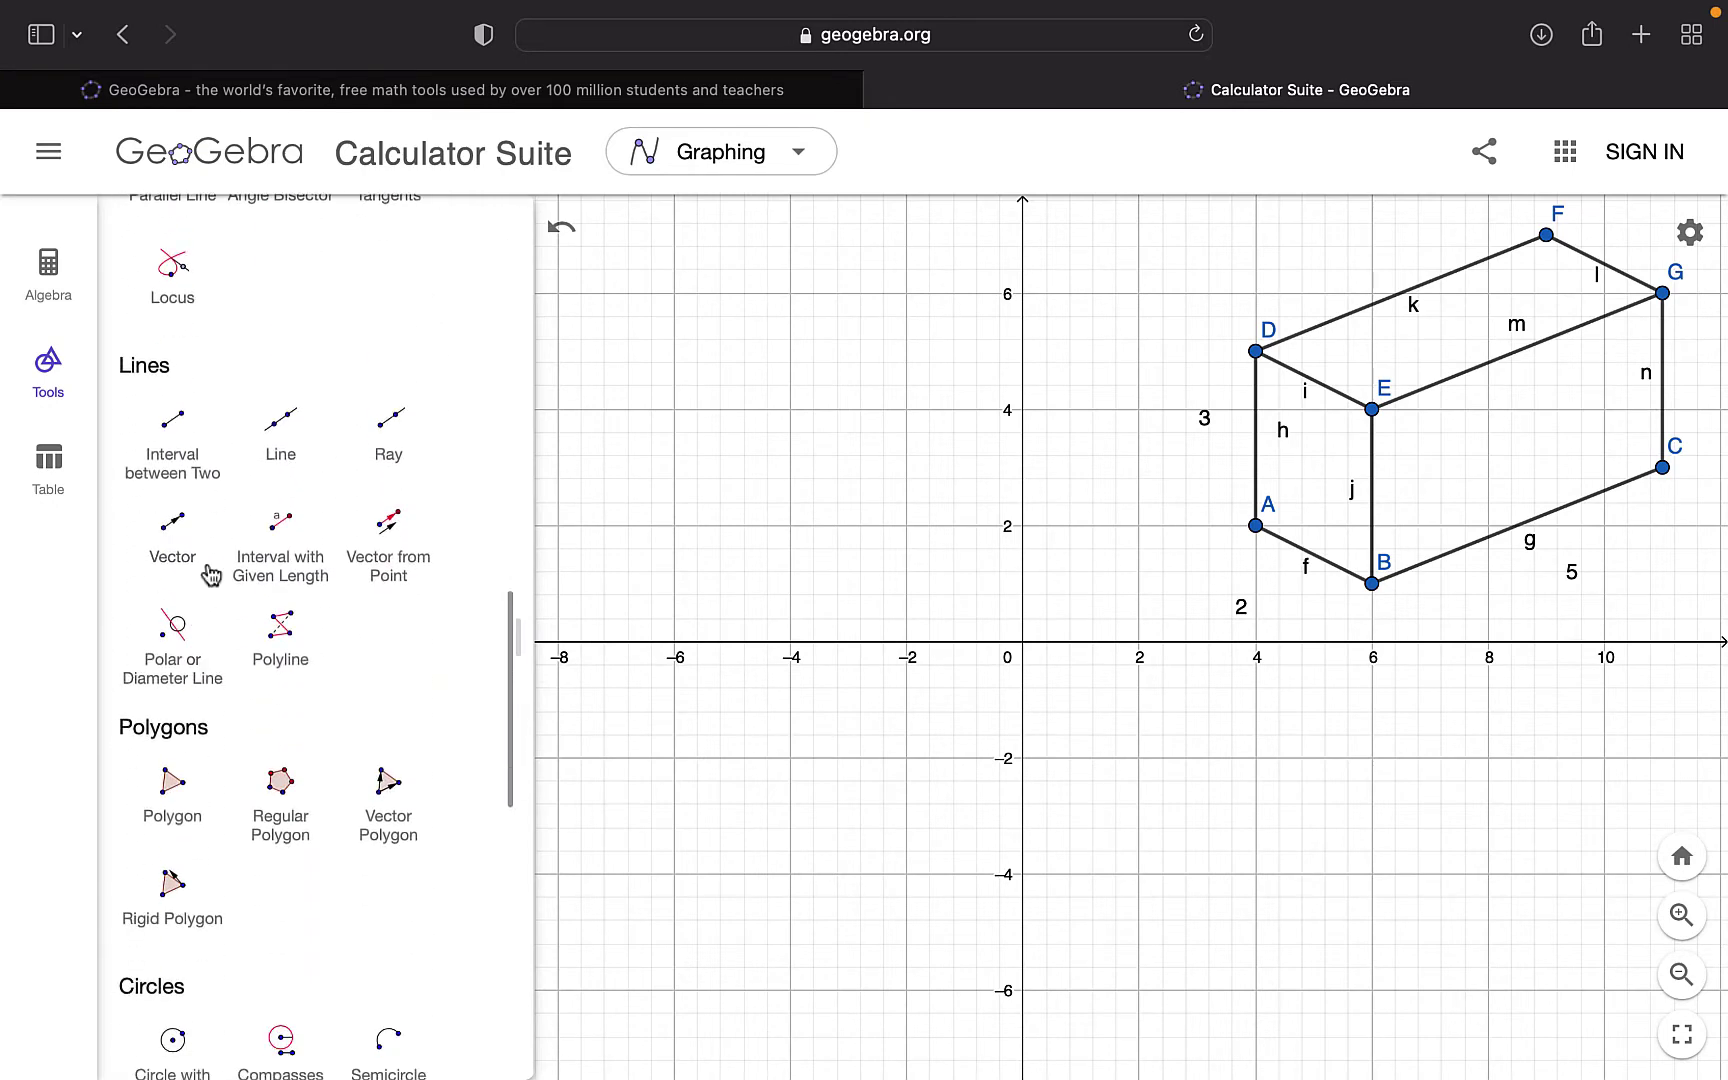
{"action": "left_click", "coordinate": [172, 428]}
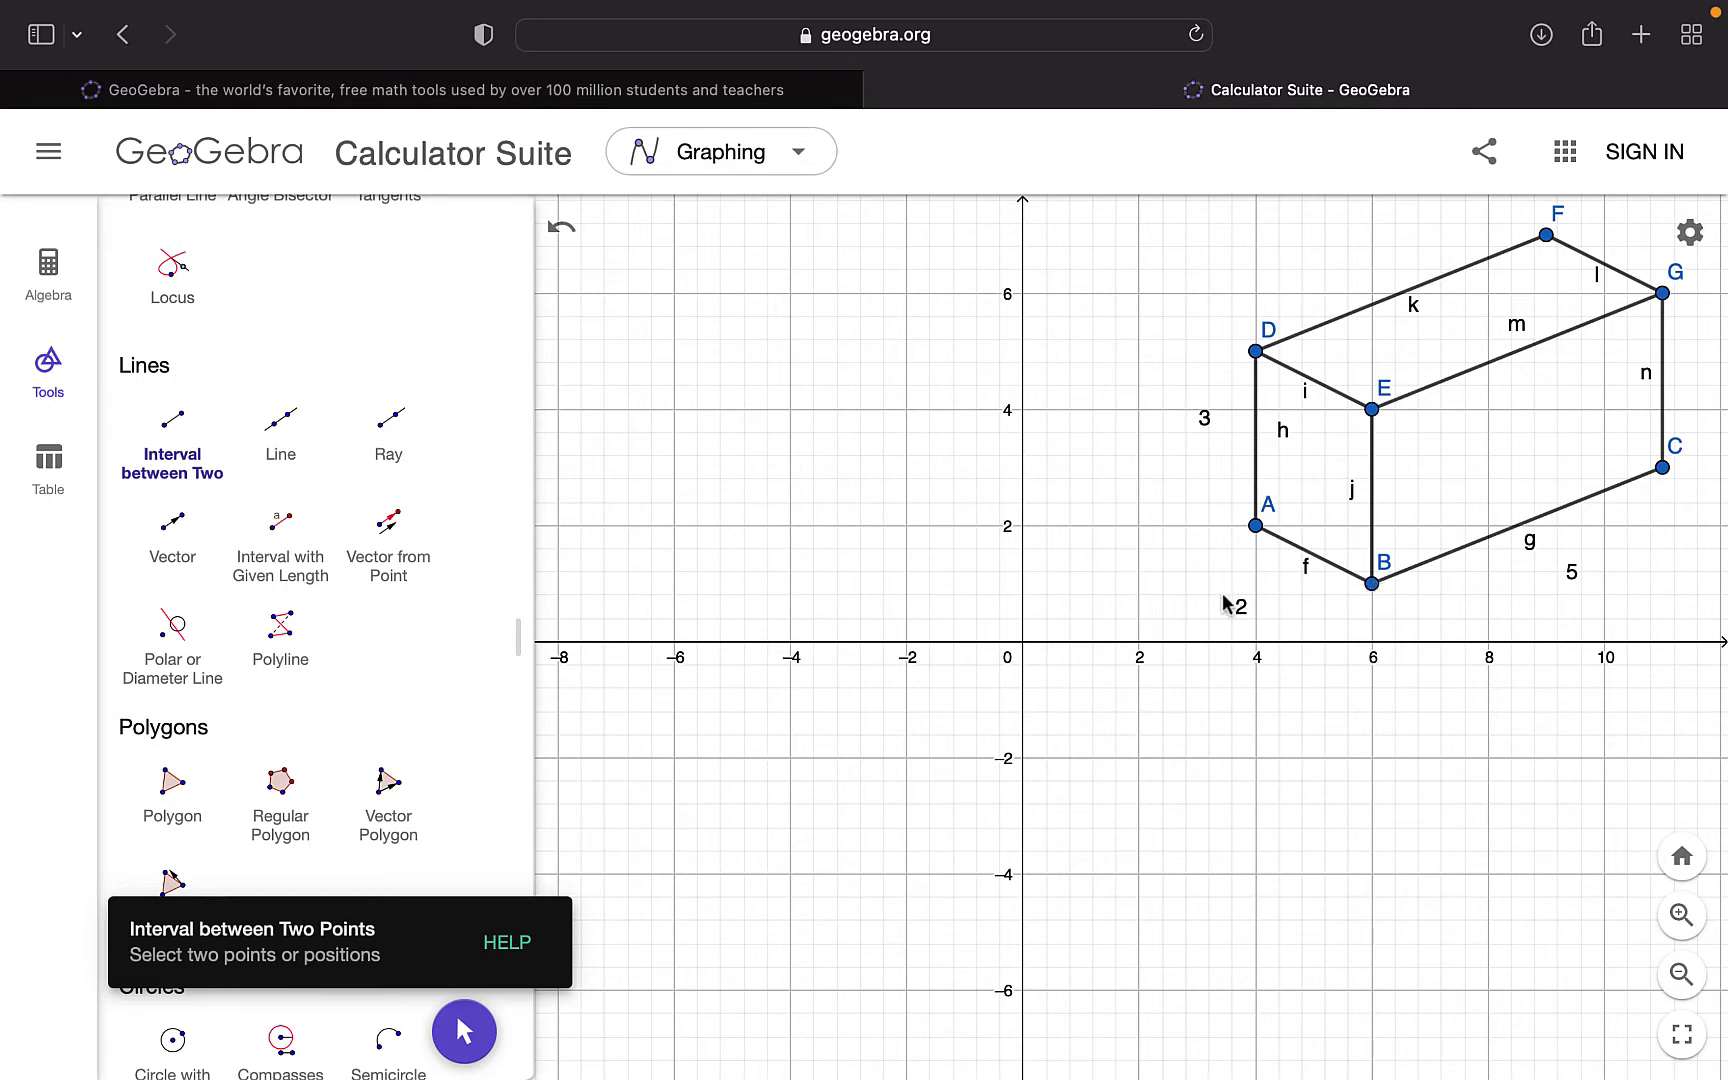
{"action": "left_click", "coordinate": [906, 759]}
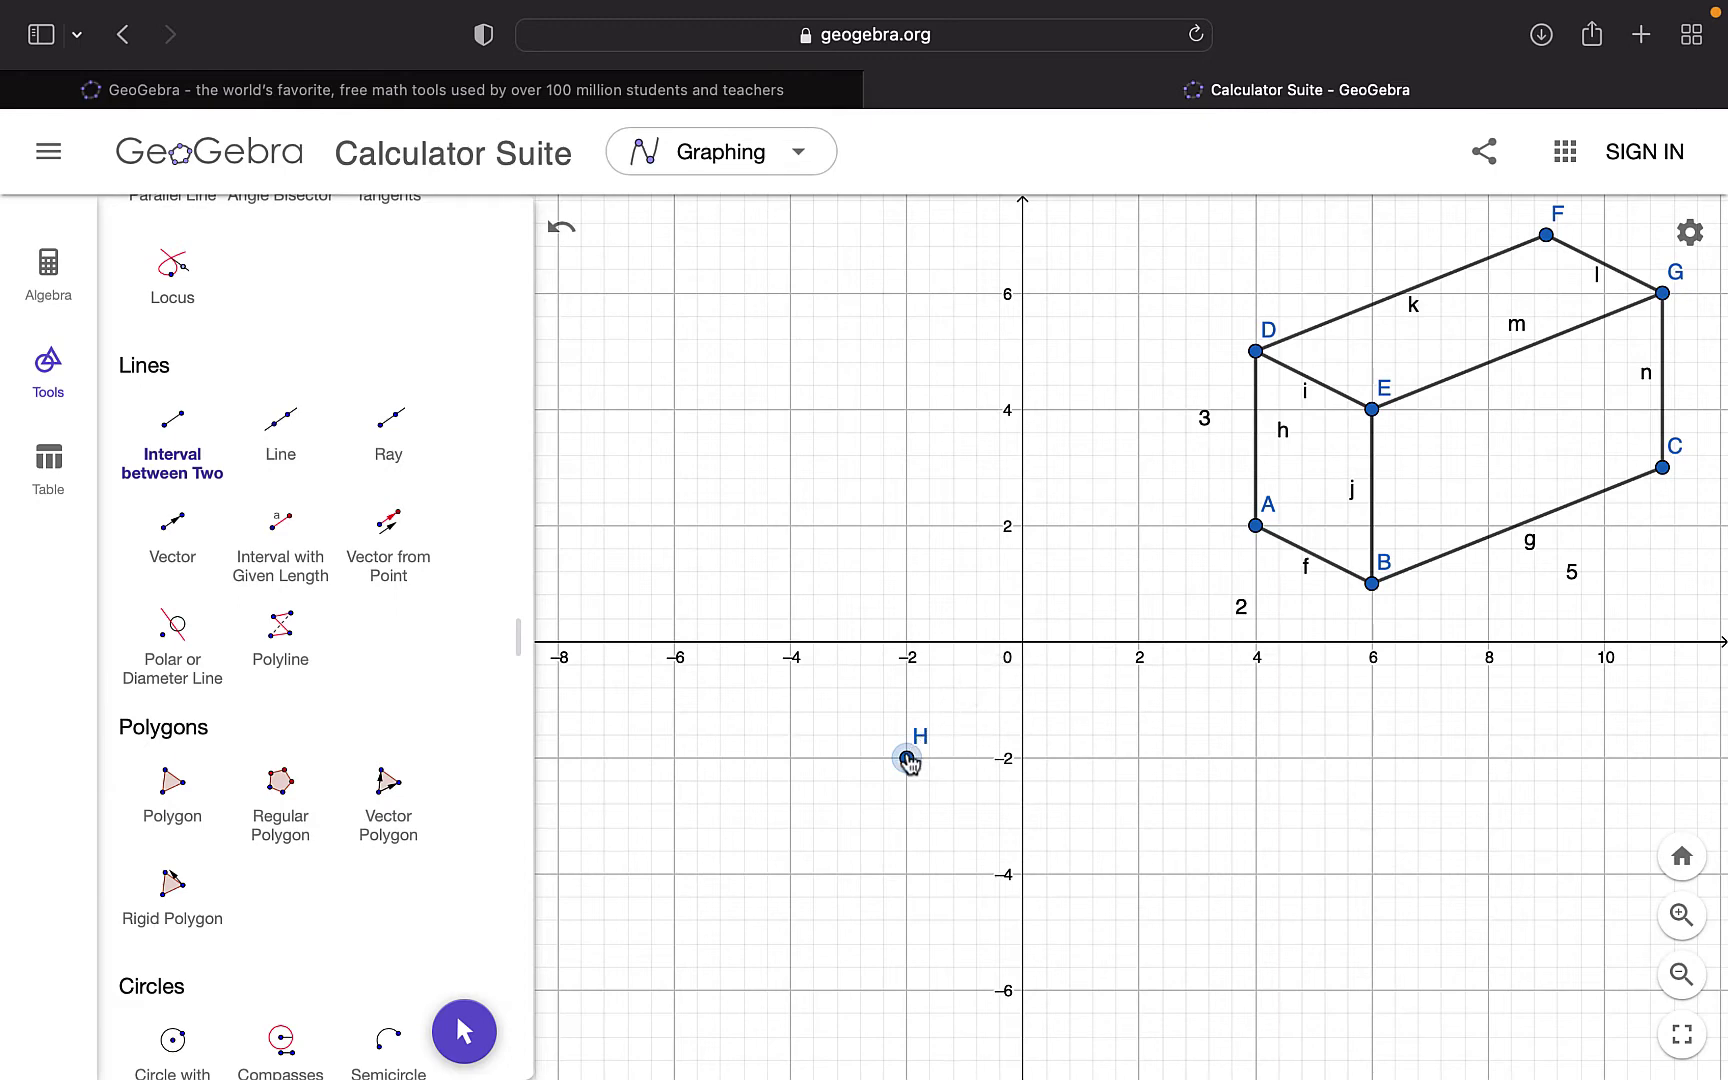
{"action": "left_click", "coordinate": [789, 757]}
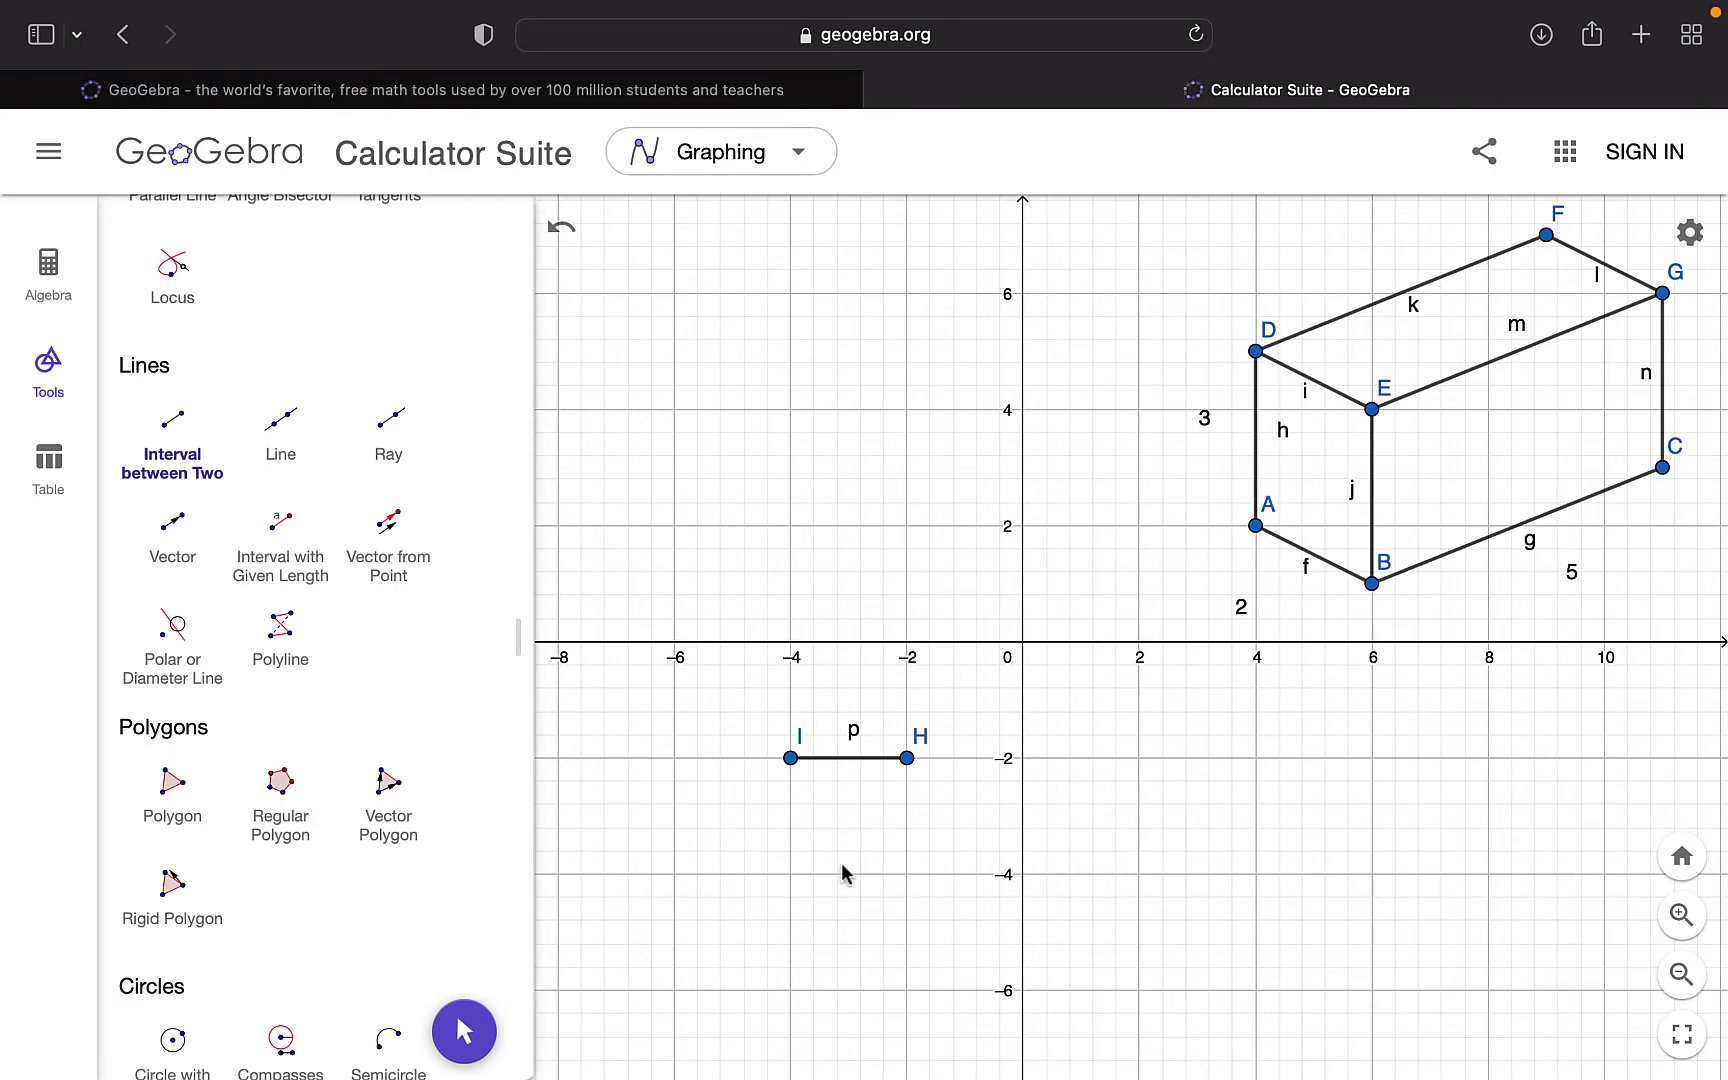
Complete the 2 by 3 rectangle below segment IH with segments to about (-2, -5) and (-4, -5) and a closing bottom edge
{"action": "left_click", "coordinate": [908, 760]}
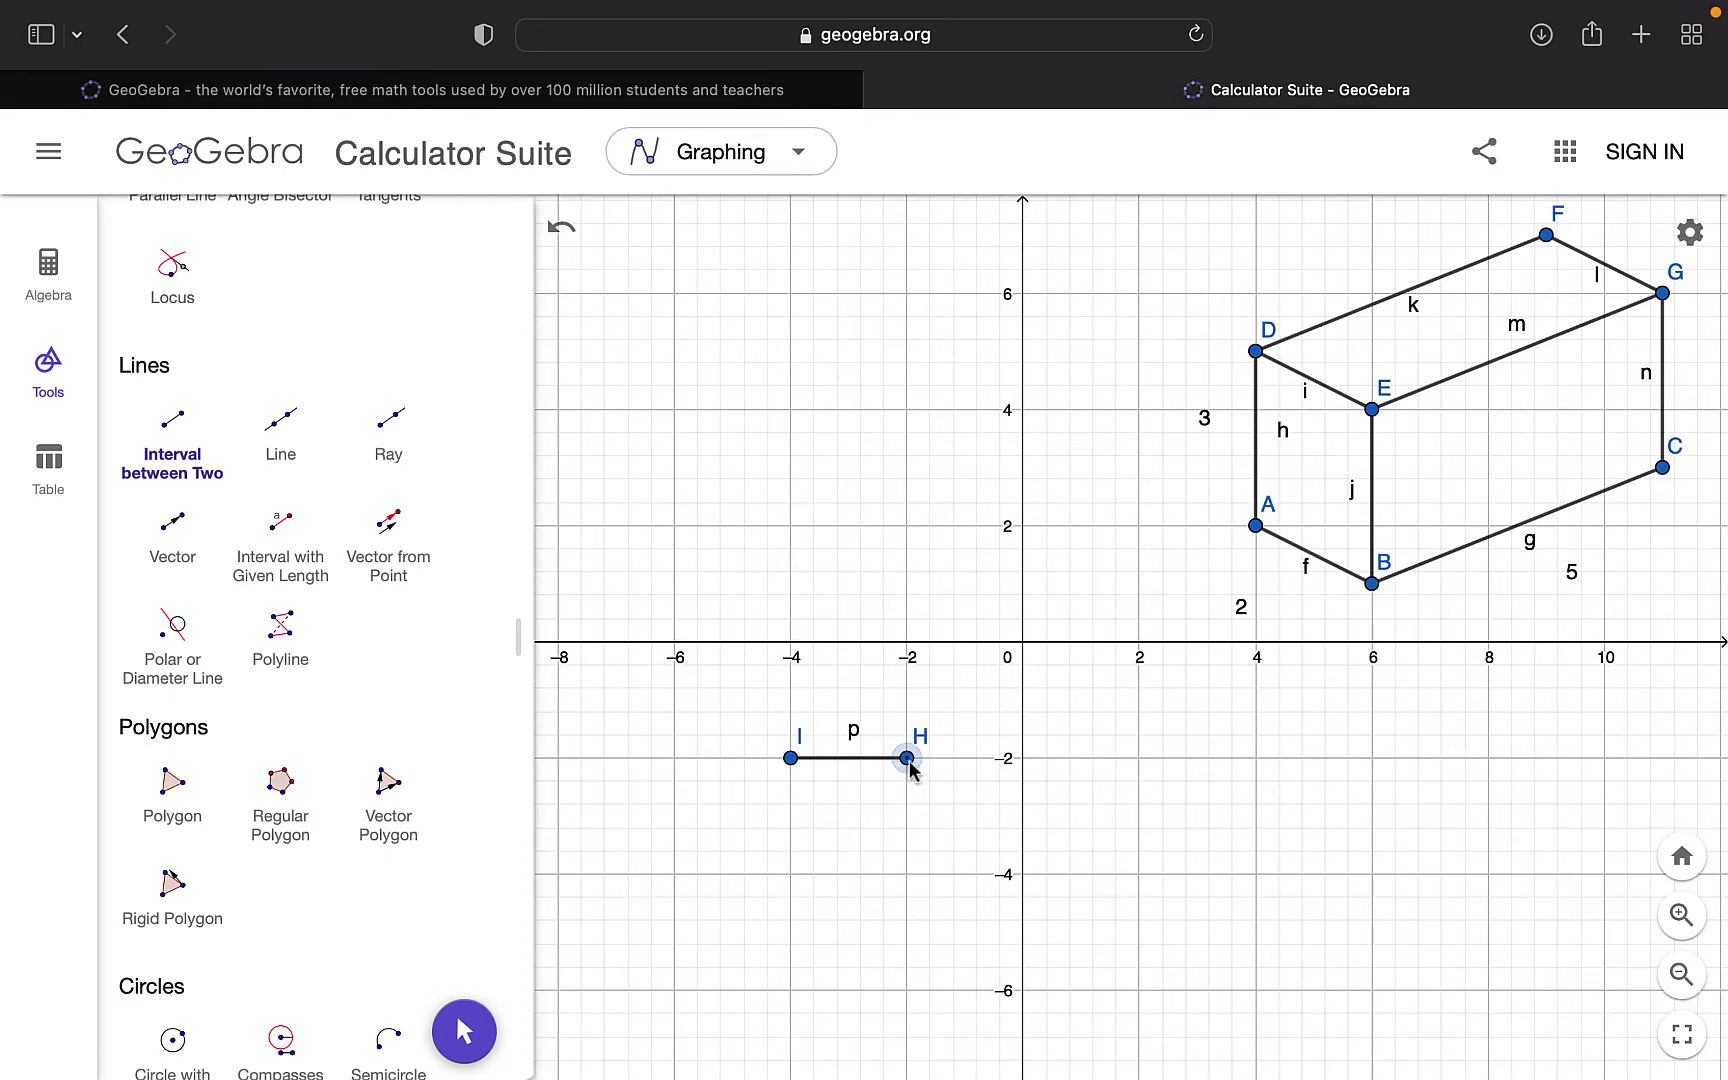
{"action": "left_click", "coordinate": [905, 933]}
{"action": "left_click", "coordinate": [791, 759]}
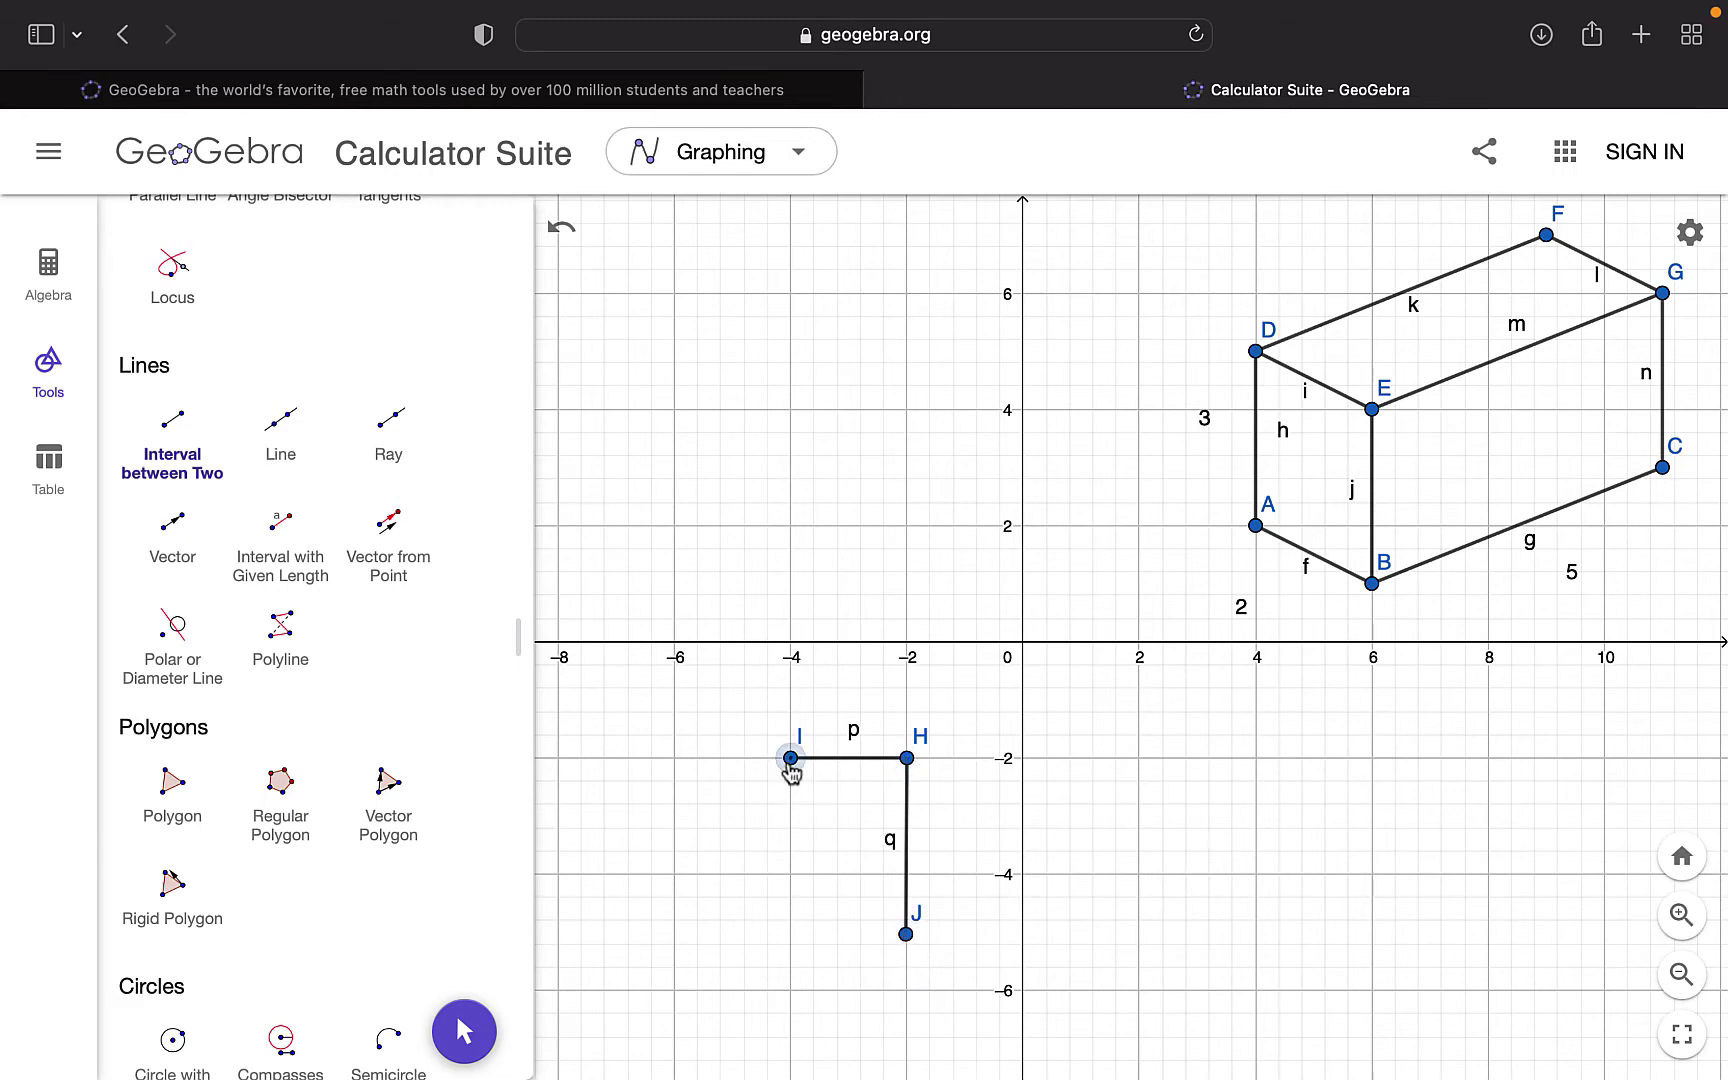
{"action": "left_click", "coordinate": [791, 935]}
{"action": "left_click", "coordinate": [791, 935]}
{"action": "left_click", "coordinate": [910, 945]}
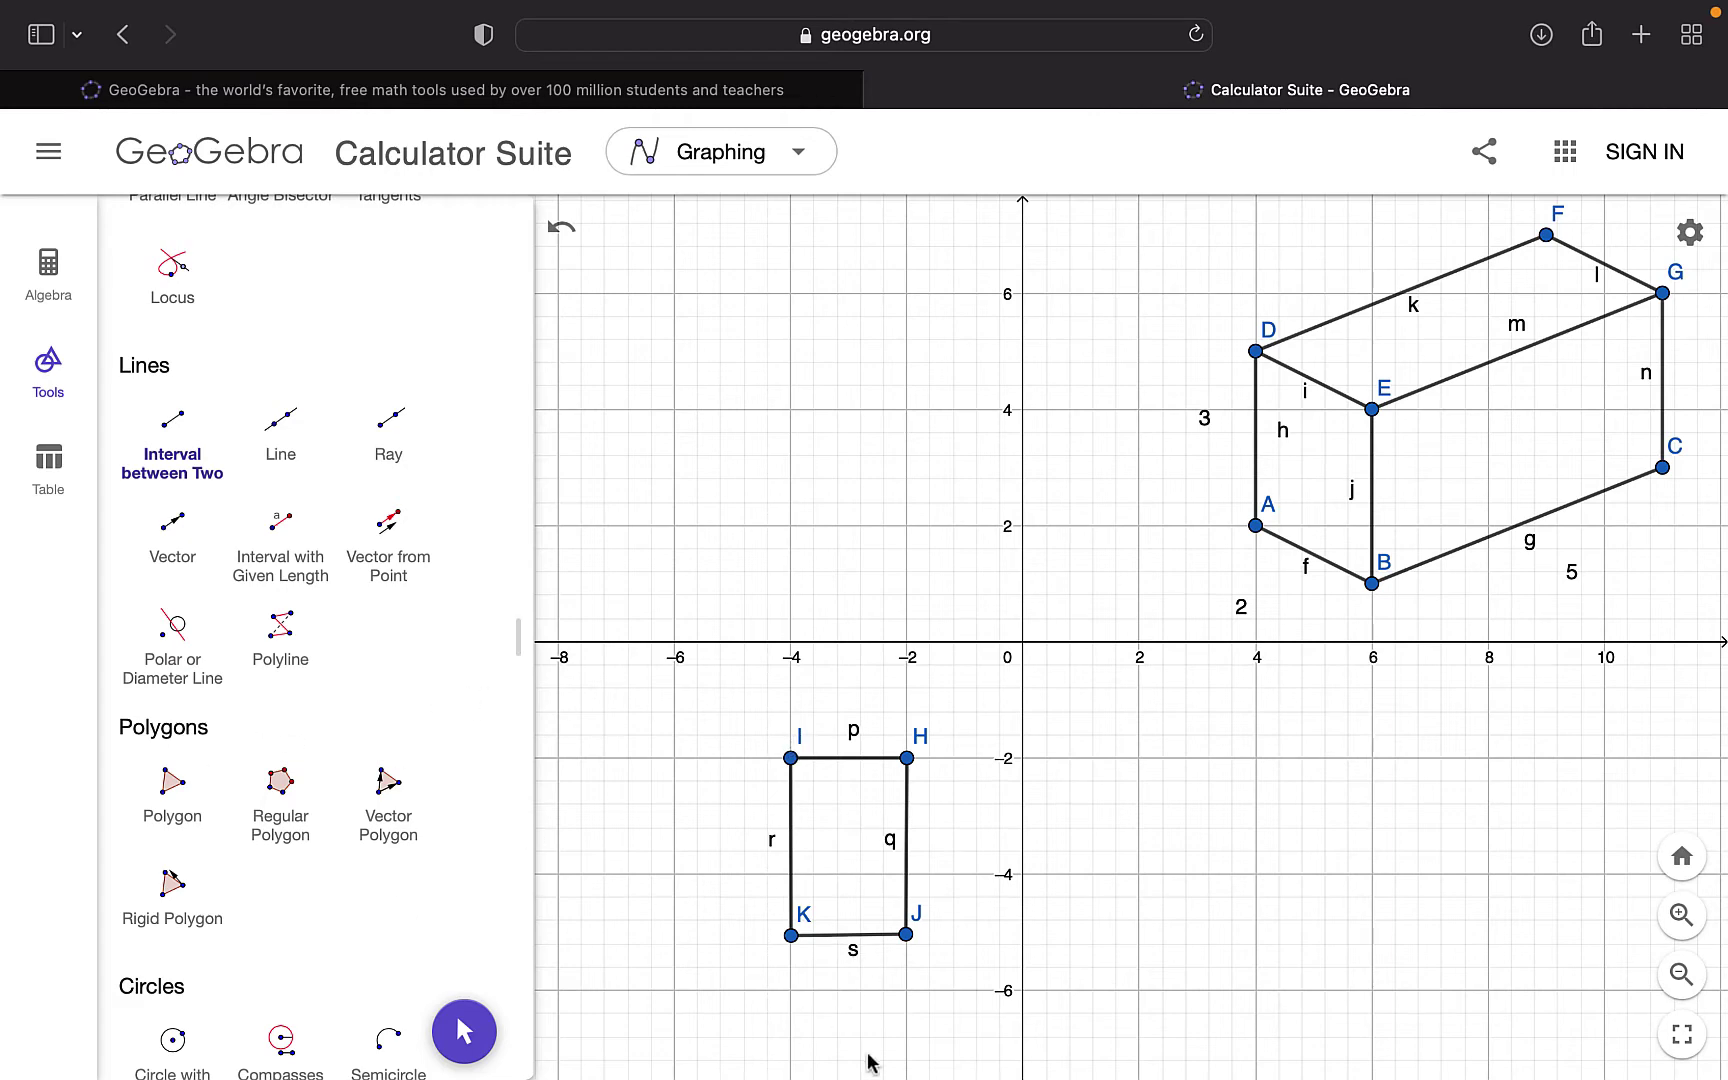
Start a text label just below the rectangle's bottom edge
{"action": "scroll", "coordinate": [268, 742], "scroll_direction": "up", "scroll_amount": 5}
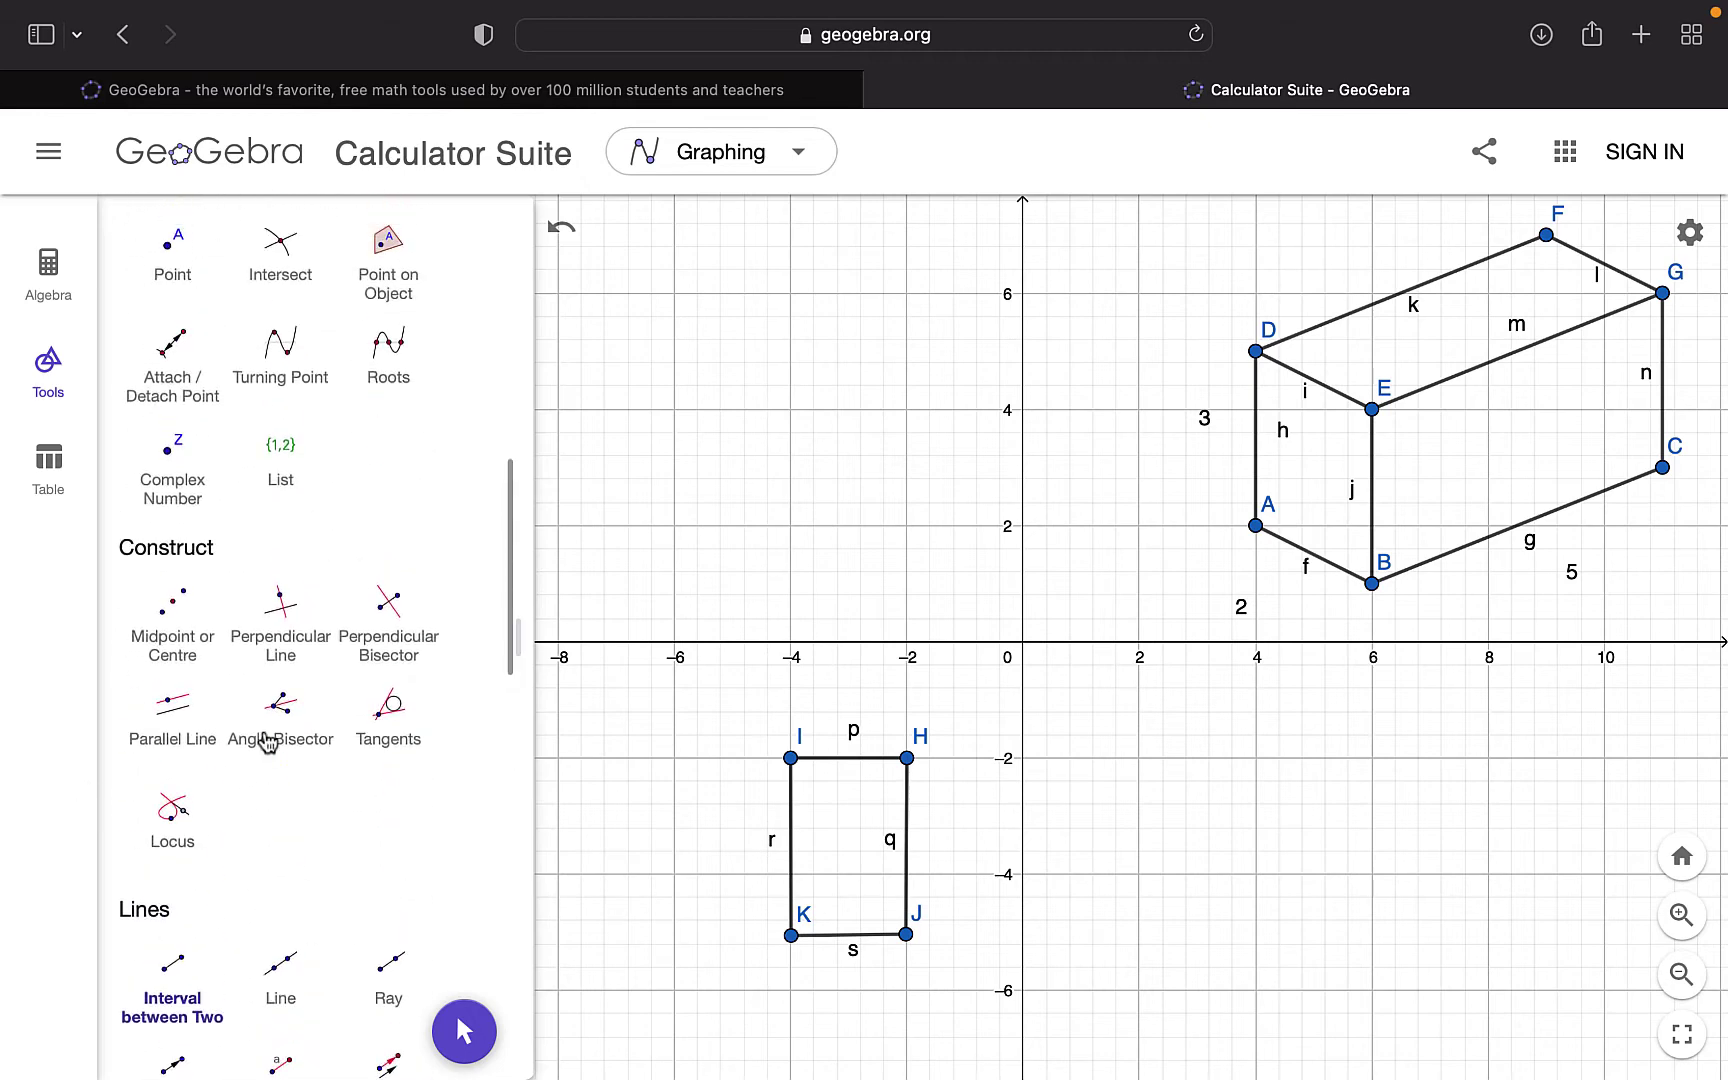
{"action": "scroll", "coordinate": [268, 742], "scroll_direction": "up", "scroll_amount": 6}
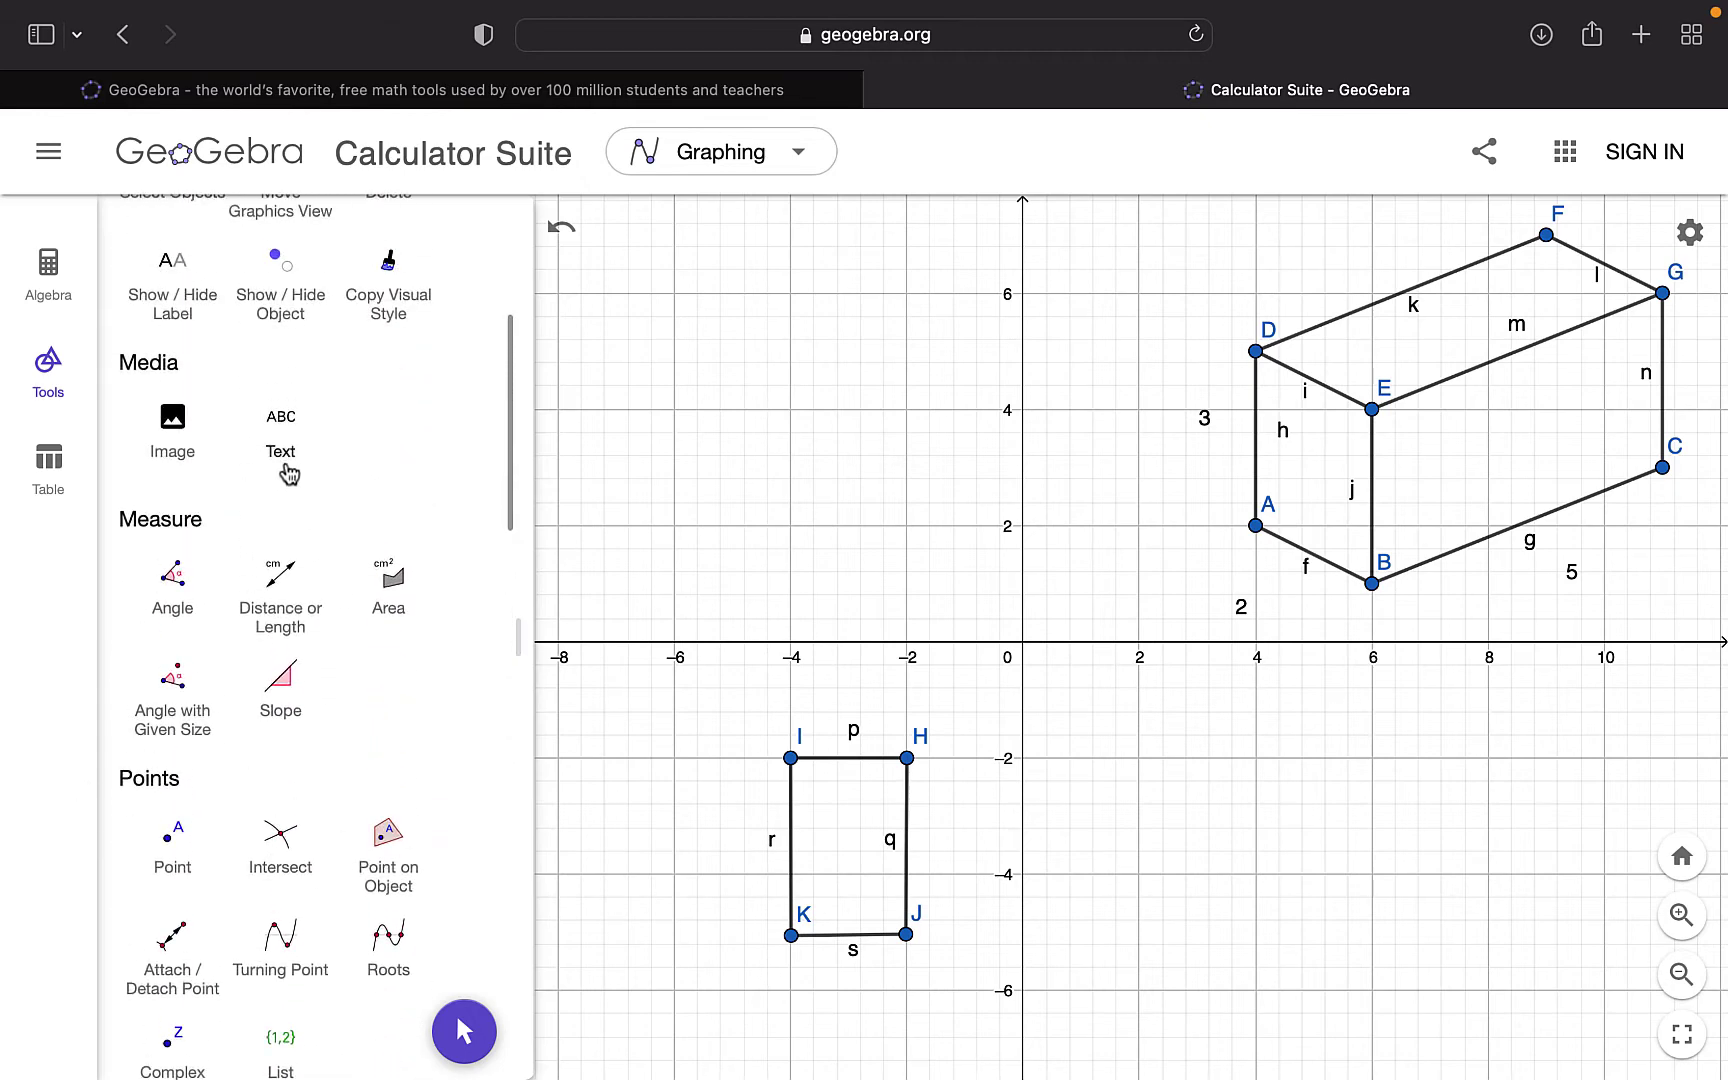
{"action": "left_click", "coordinate": [289, 473]}
{"action": "left_click", "coordinate": [798, 993]}
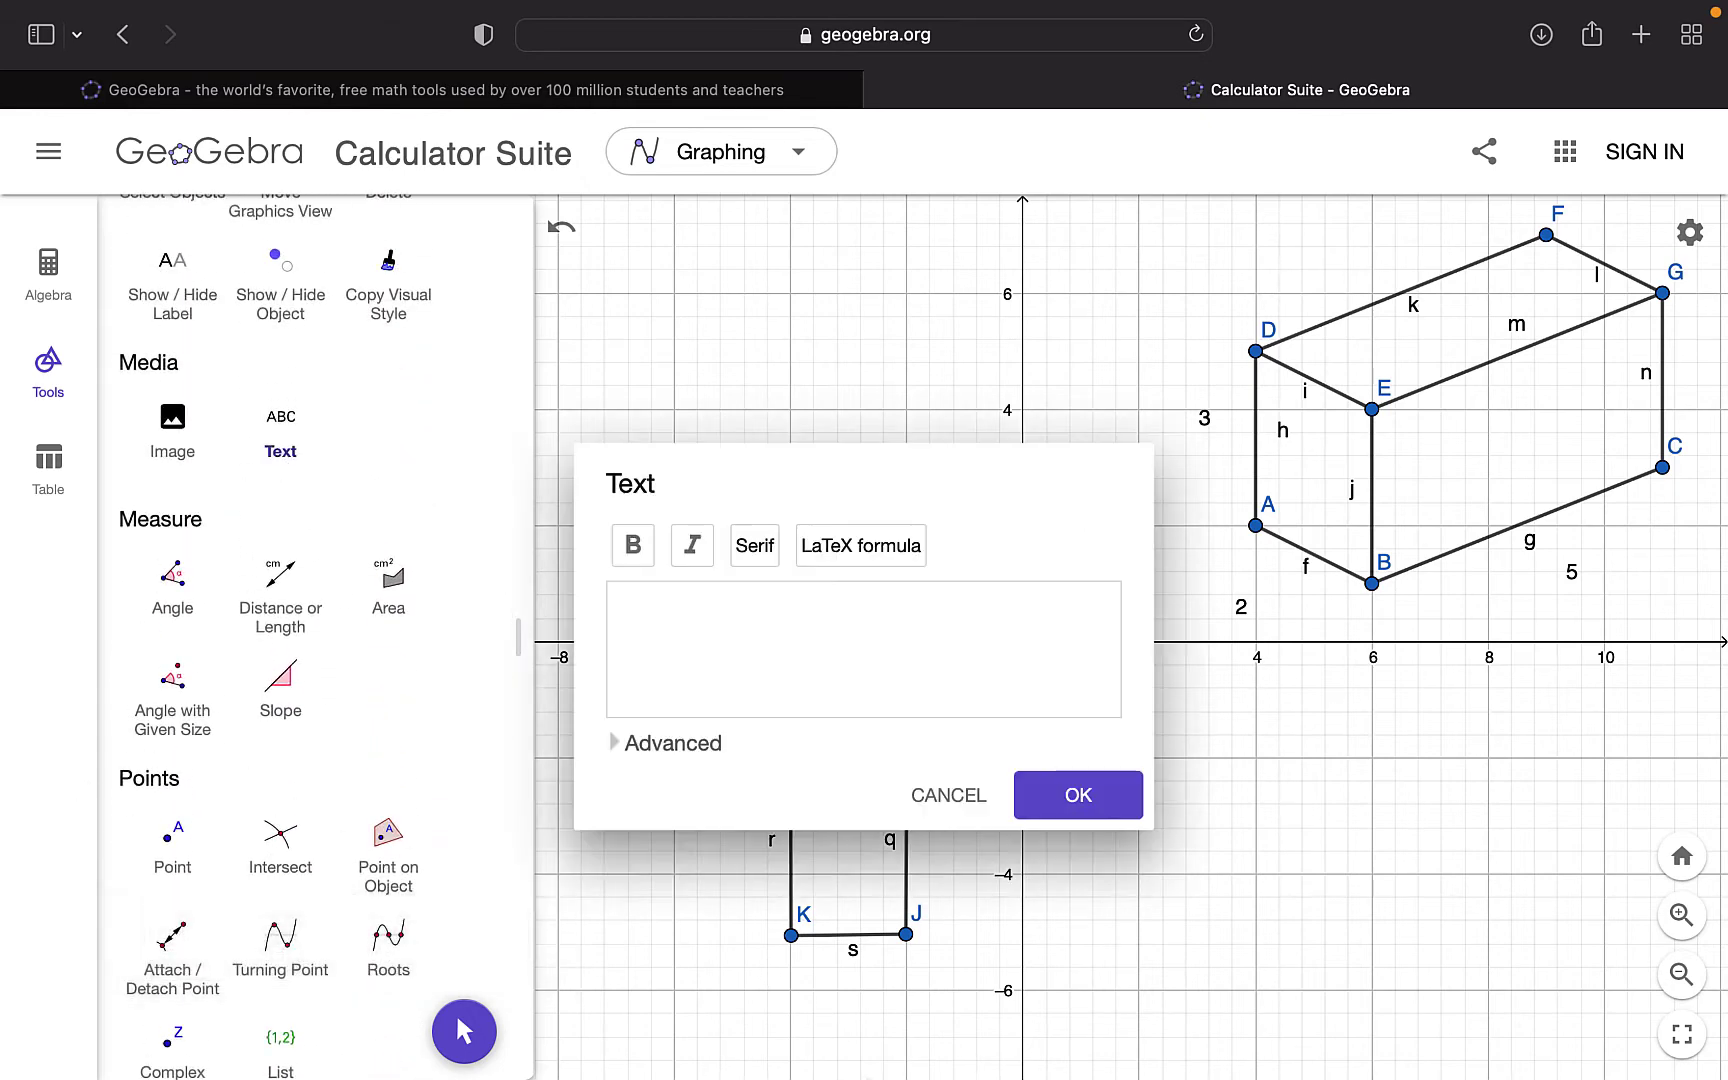
{"action": "type", "text": "fro"}
{"action": "key", "text": "BackSpace"}
{"action": "key", "text": "BackSpace"}
{"action": "key", "text": "BackSpace"}
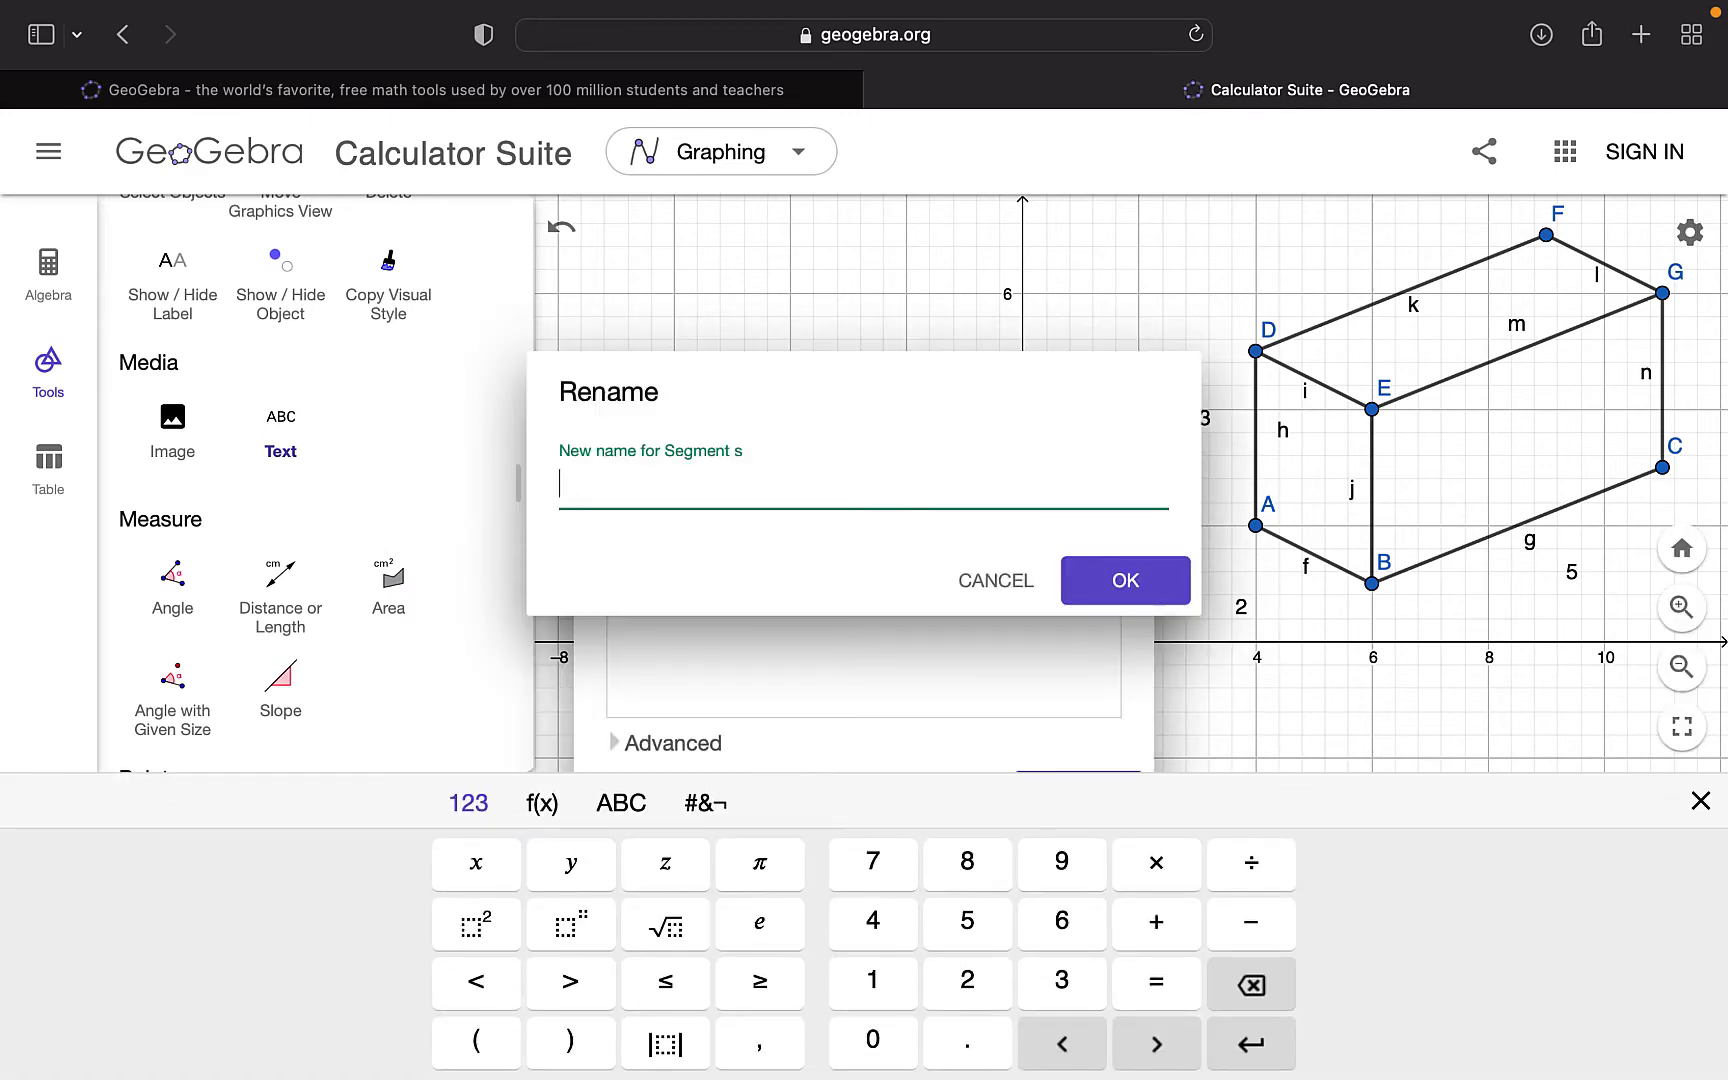
{"action": "type", "text": "RONT VIEW"}
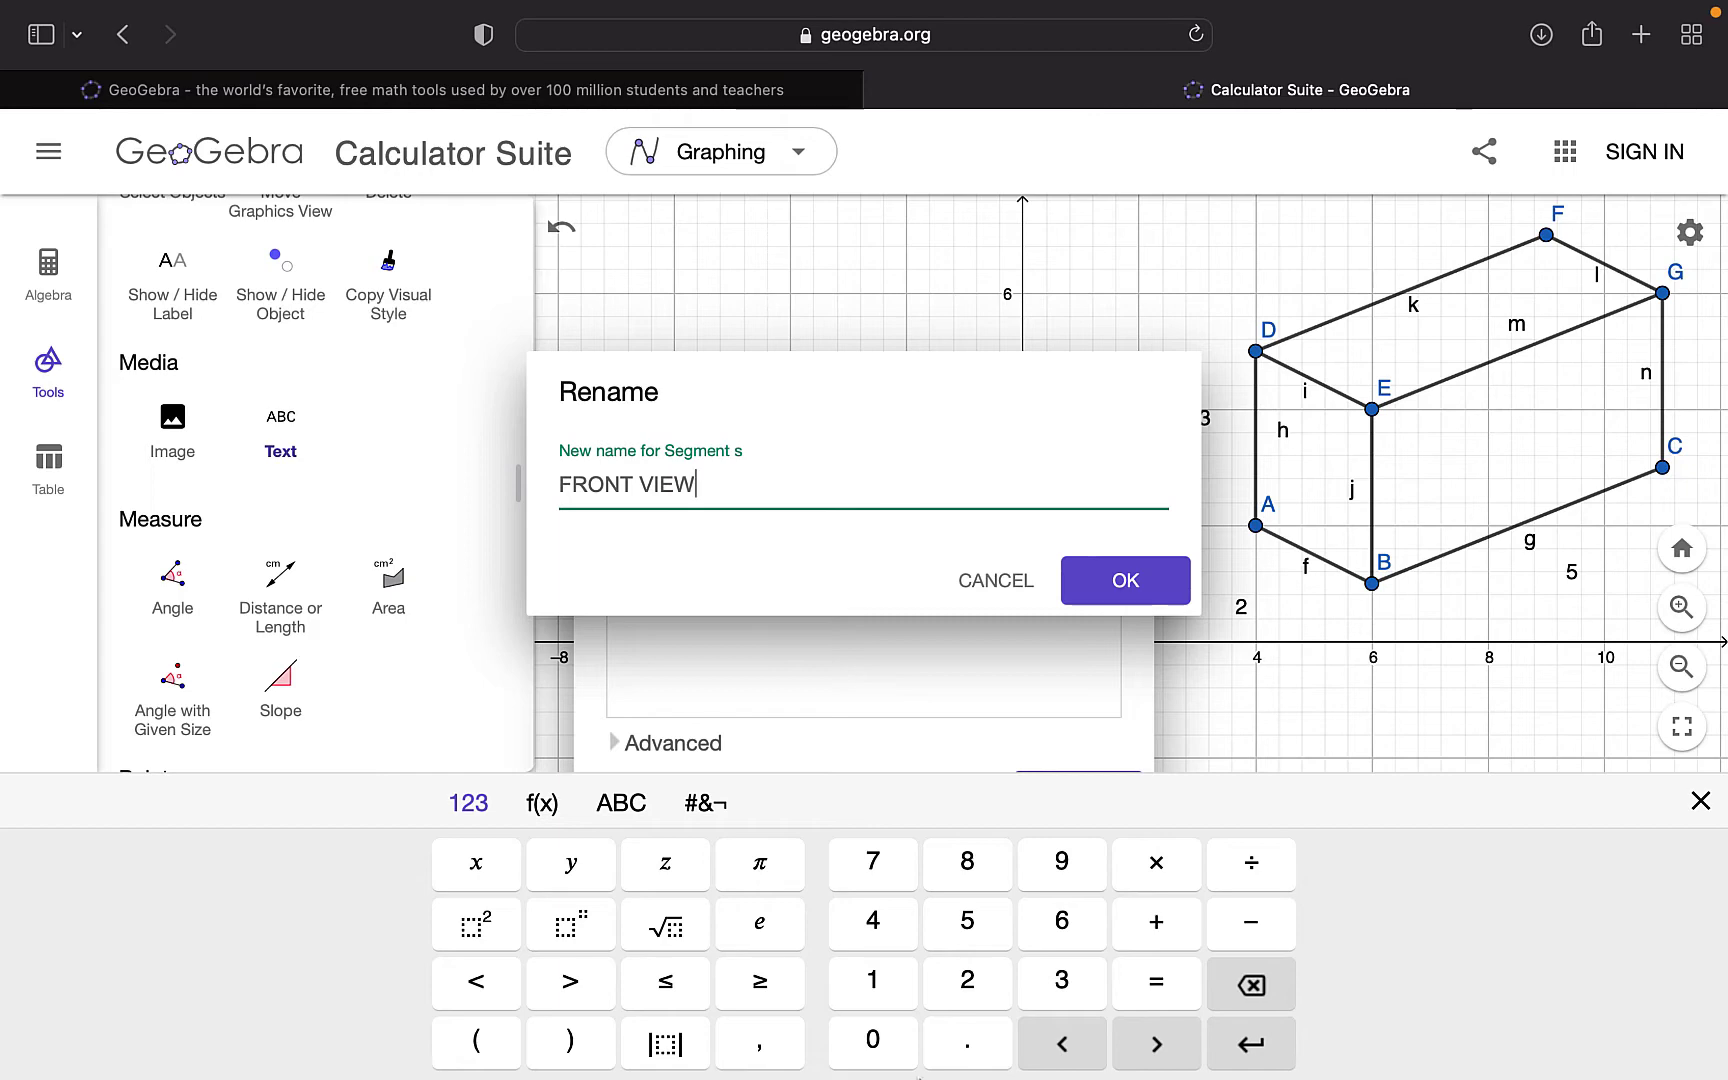
{"action": "left_click", "coordinate": [1158, 583]}
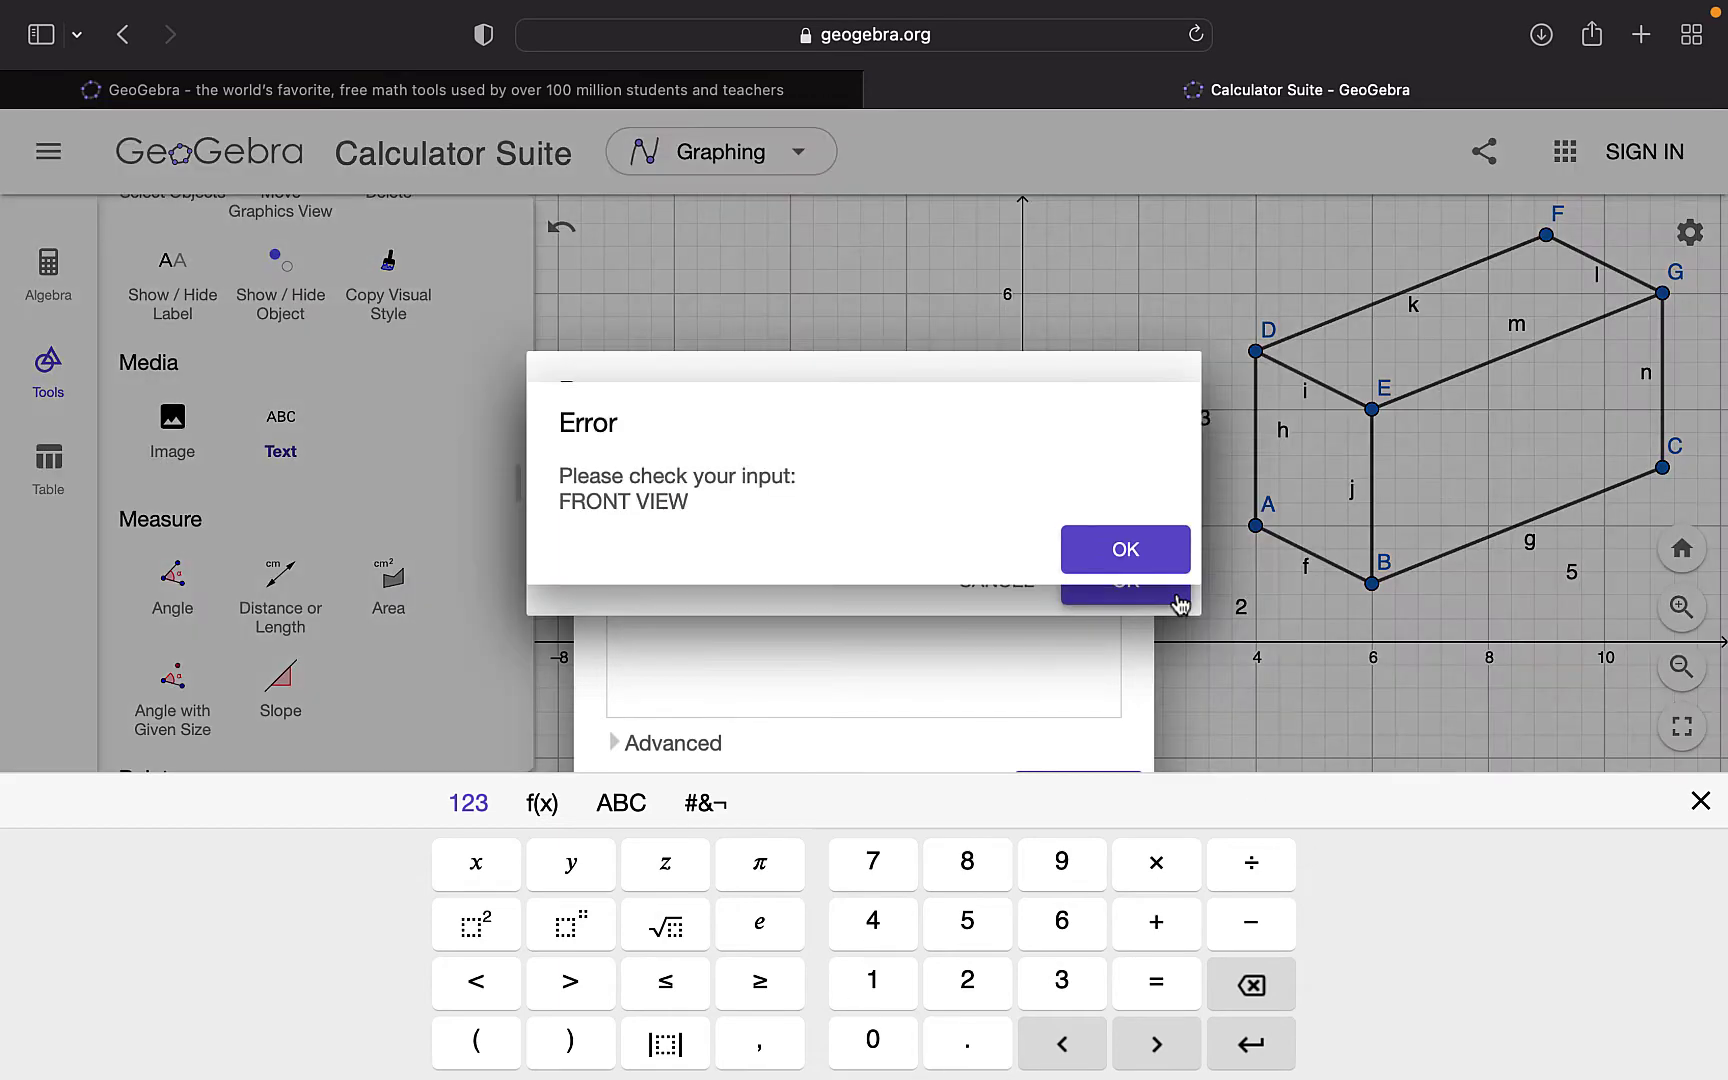
{"action": "left_click", "coordinate": [1134, 552]}
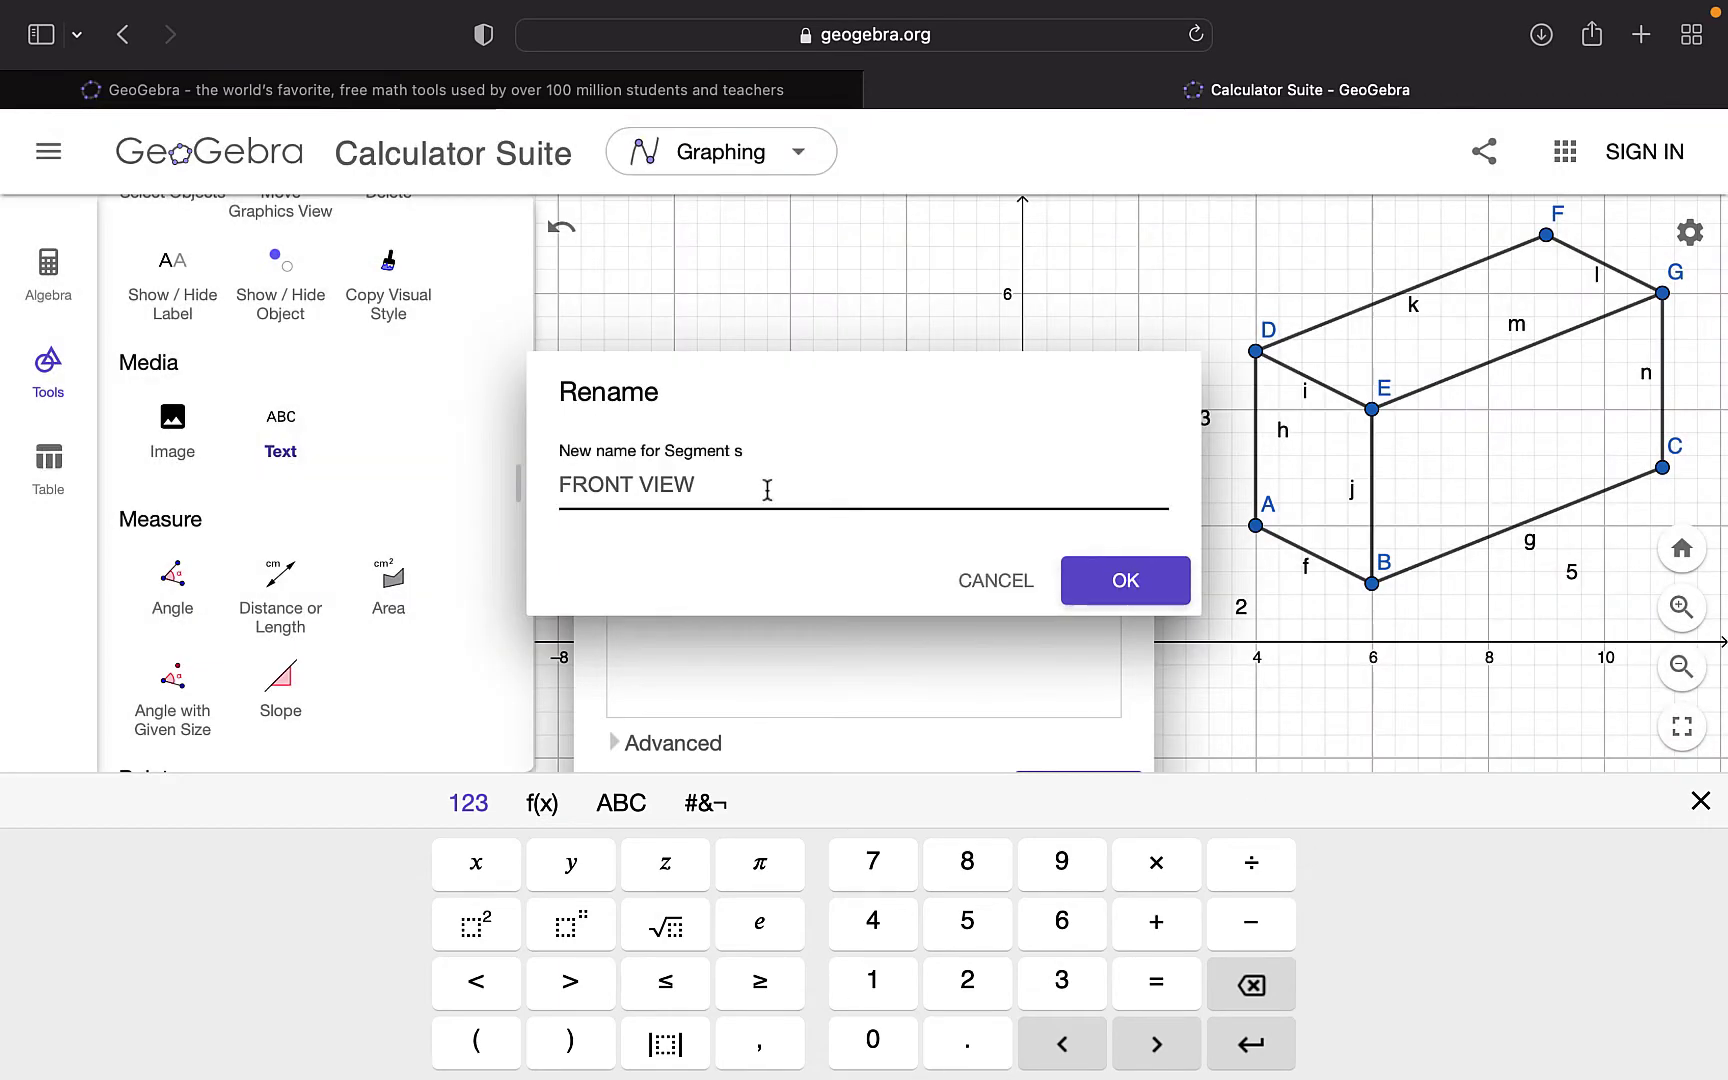
{"action": "left_click", "coordinate": [1125, 580]}
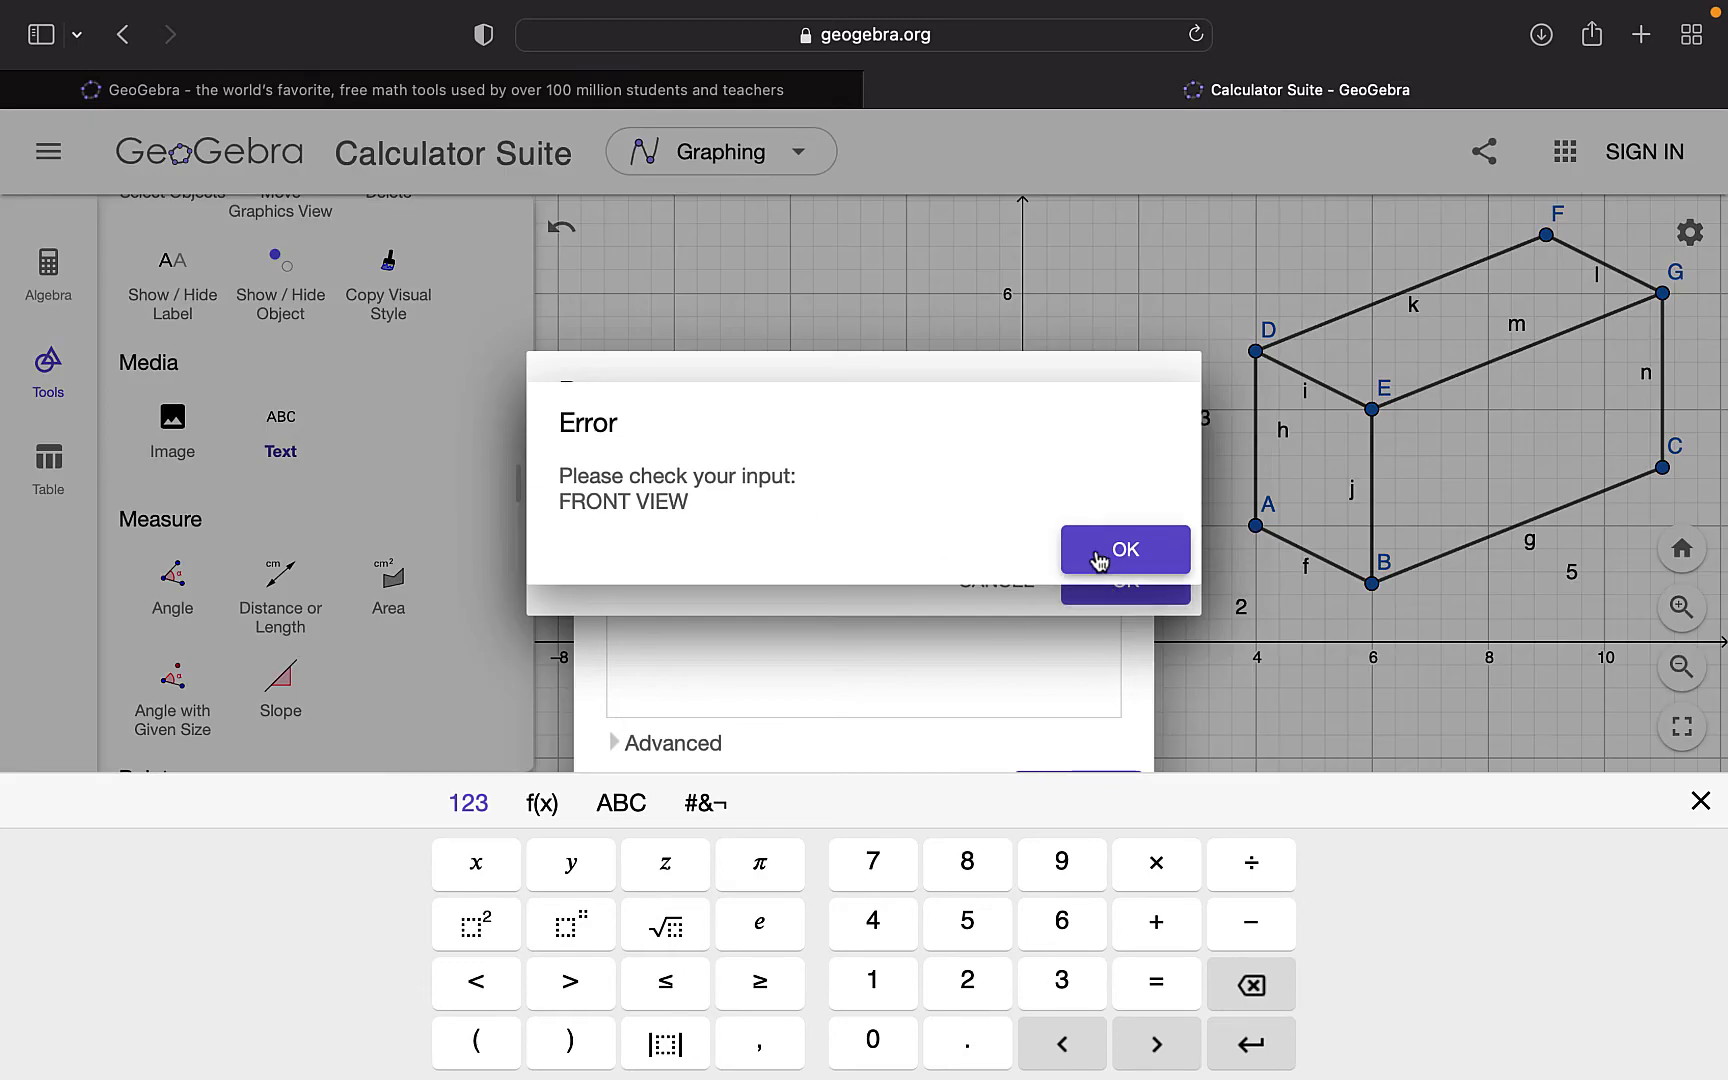
{"action": "left_click", "coordinate": [1100, 553]}
{"action": "left_click", "coordinate": [1000, 582]}
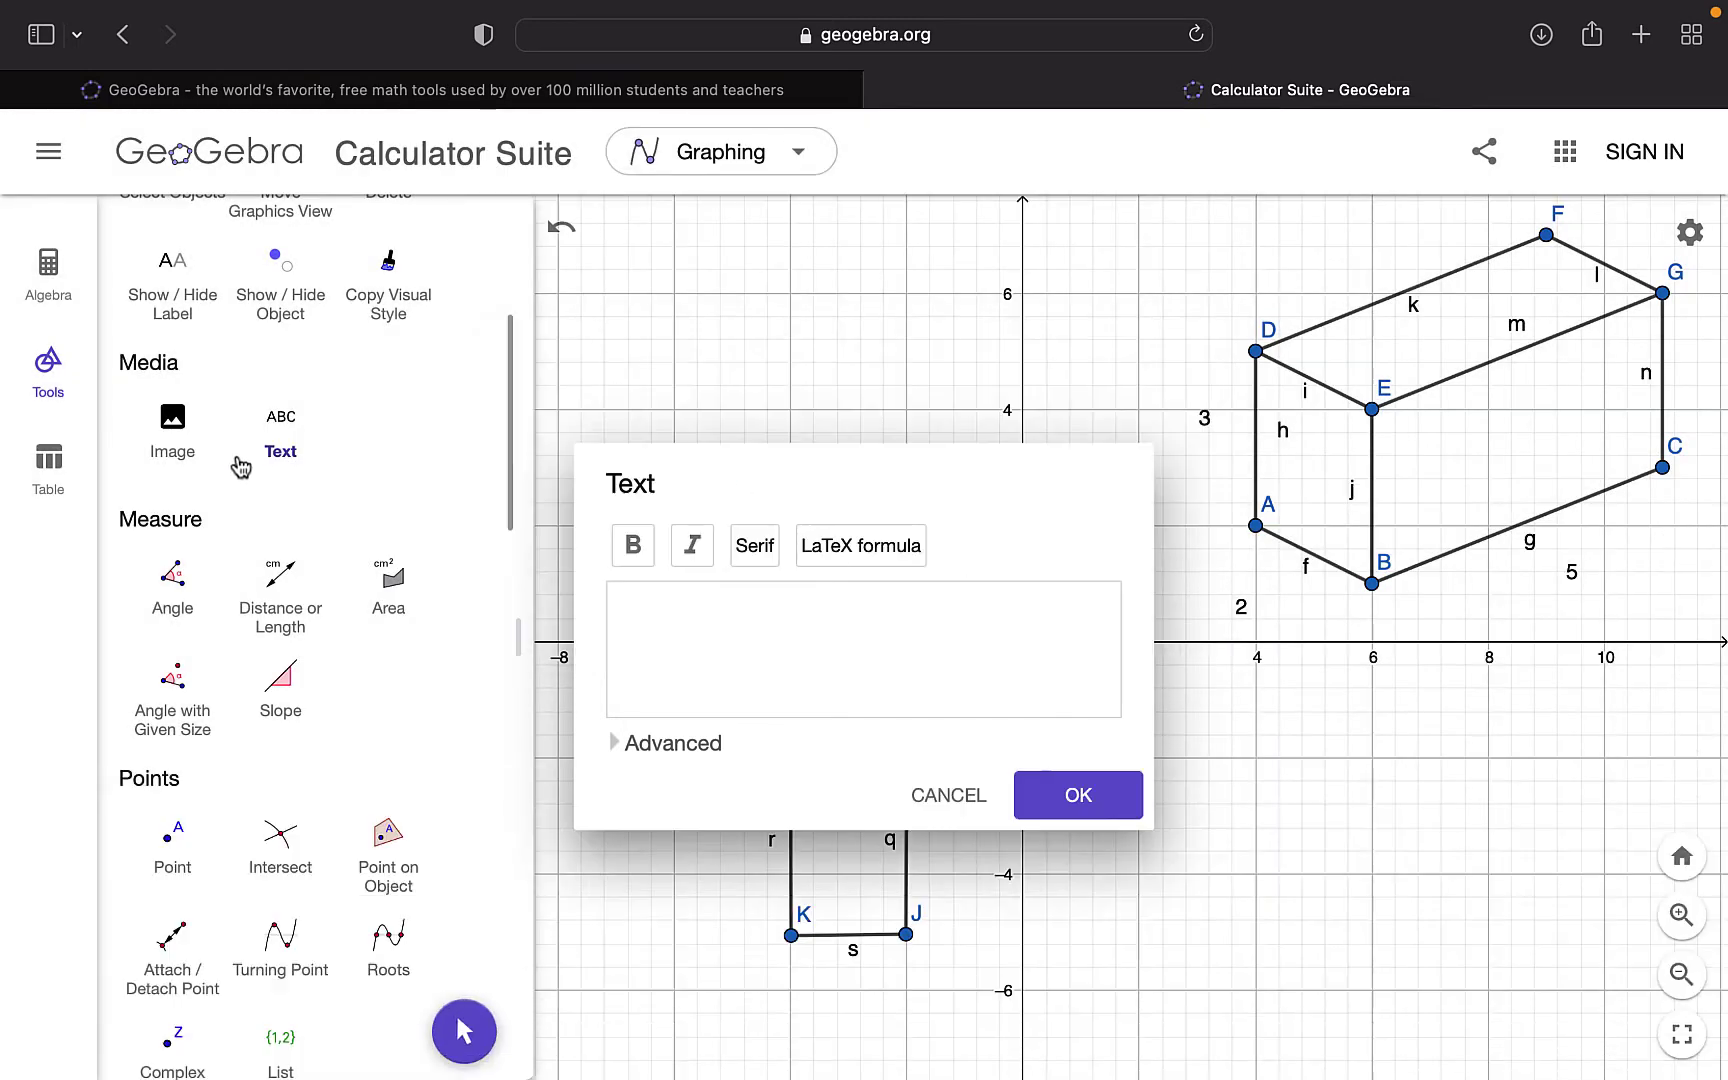
Enter FRONT VIEW as the label text and place it beneath the rectangle
{"action": "left_click", "coordinate": [281, 459]}
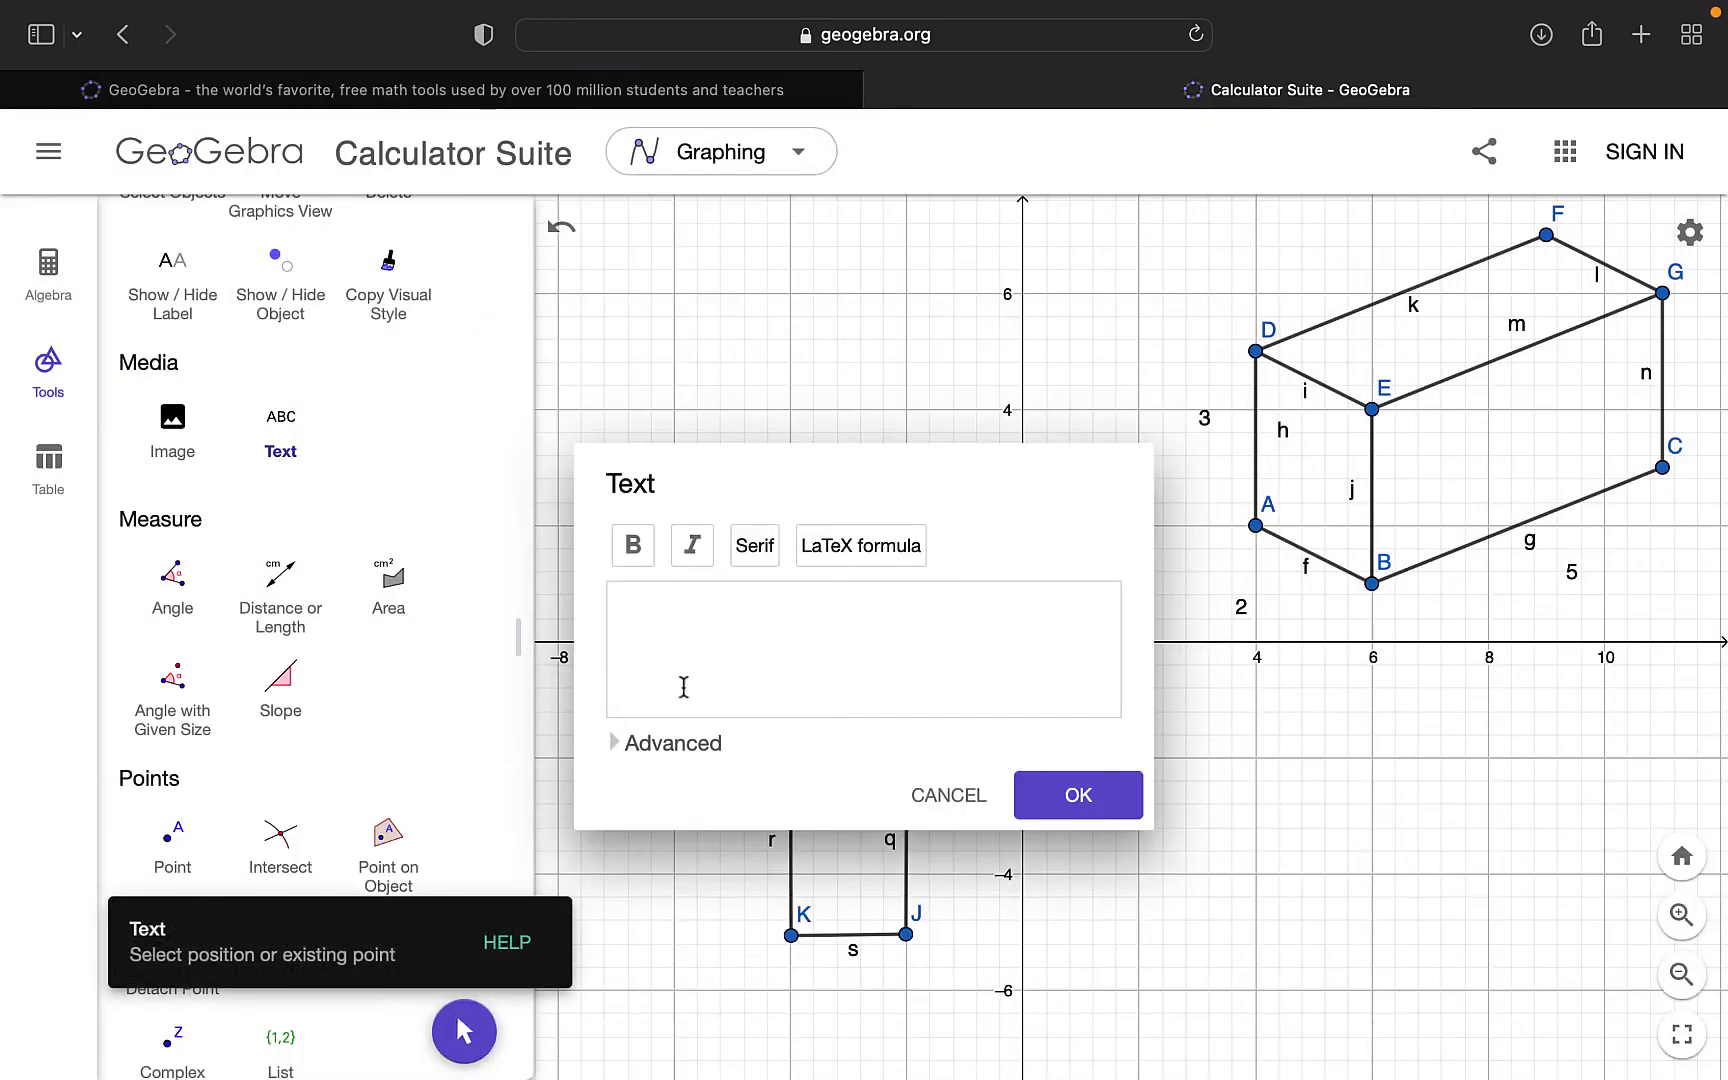
{"action": "type", "text": "RONT VIEW"}
{"action": "key", "text": "Return"}
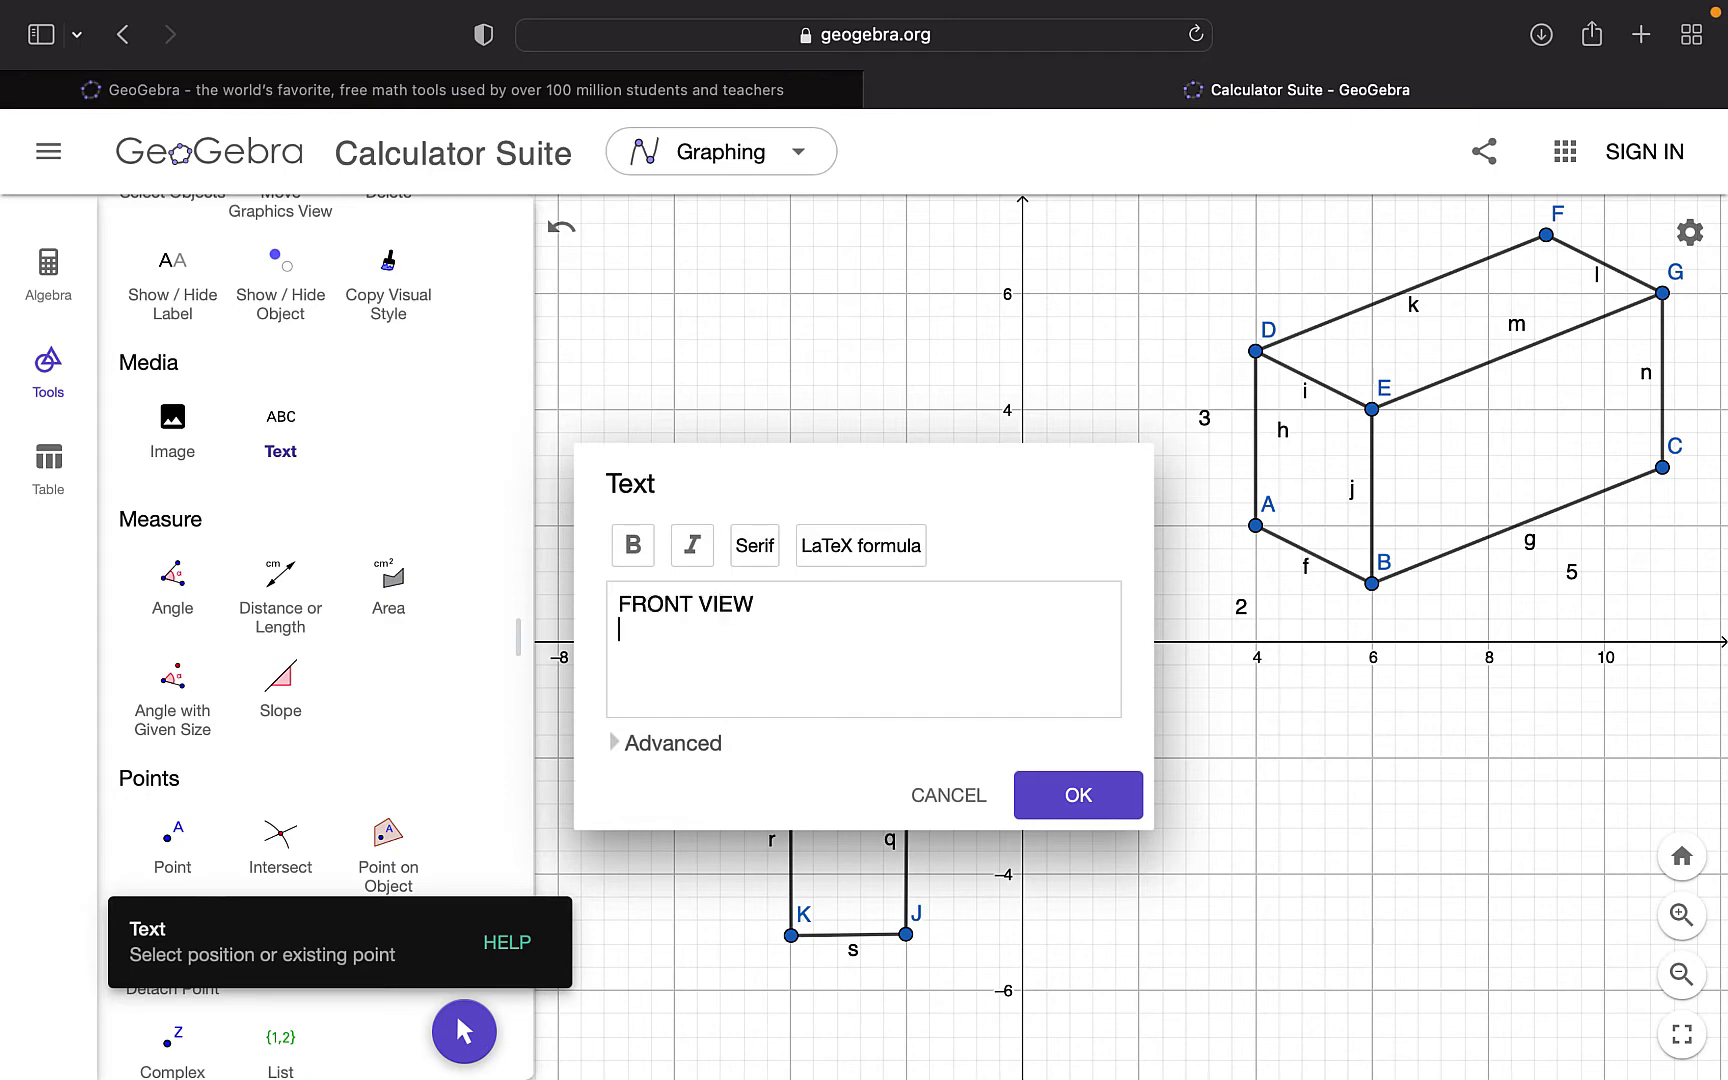
{"action": "left_click", "coordinate": [1078, 795]}
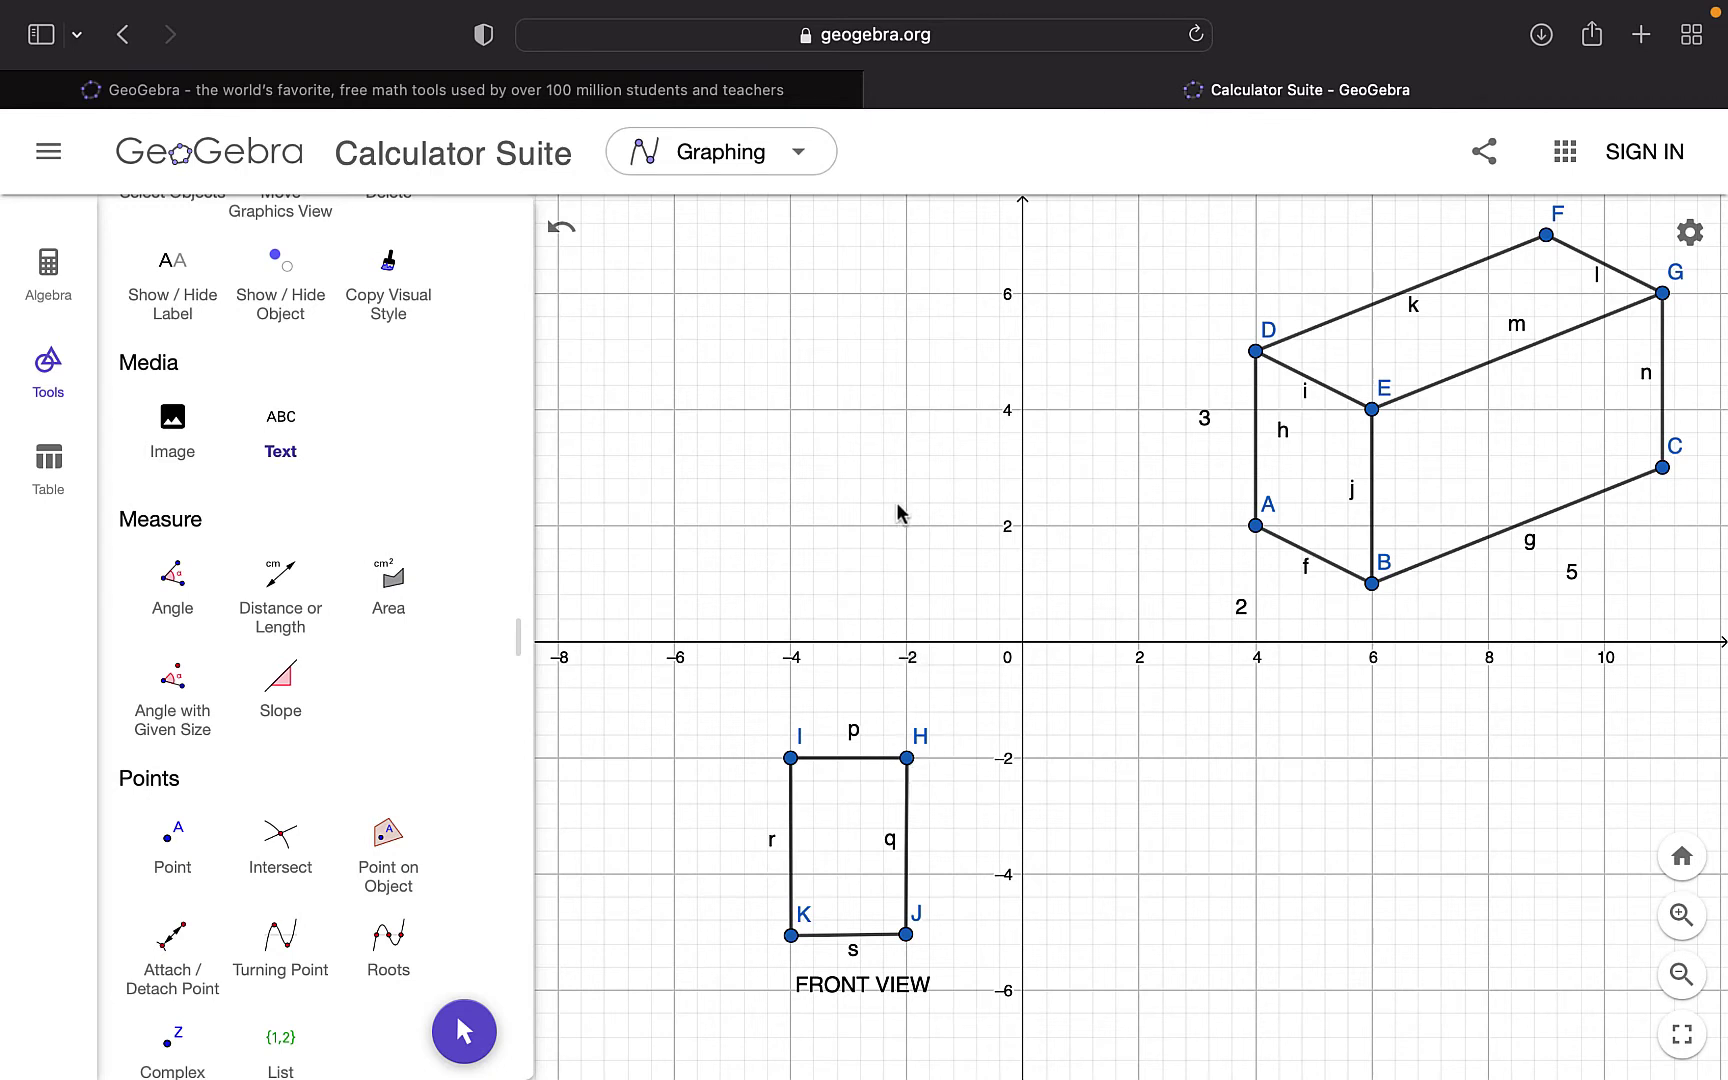
Draw a vertical segment from just above point H up to (-2, 2)
{"action": "left_click", "coordinate": [172, 852]}
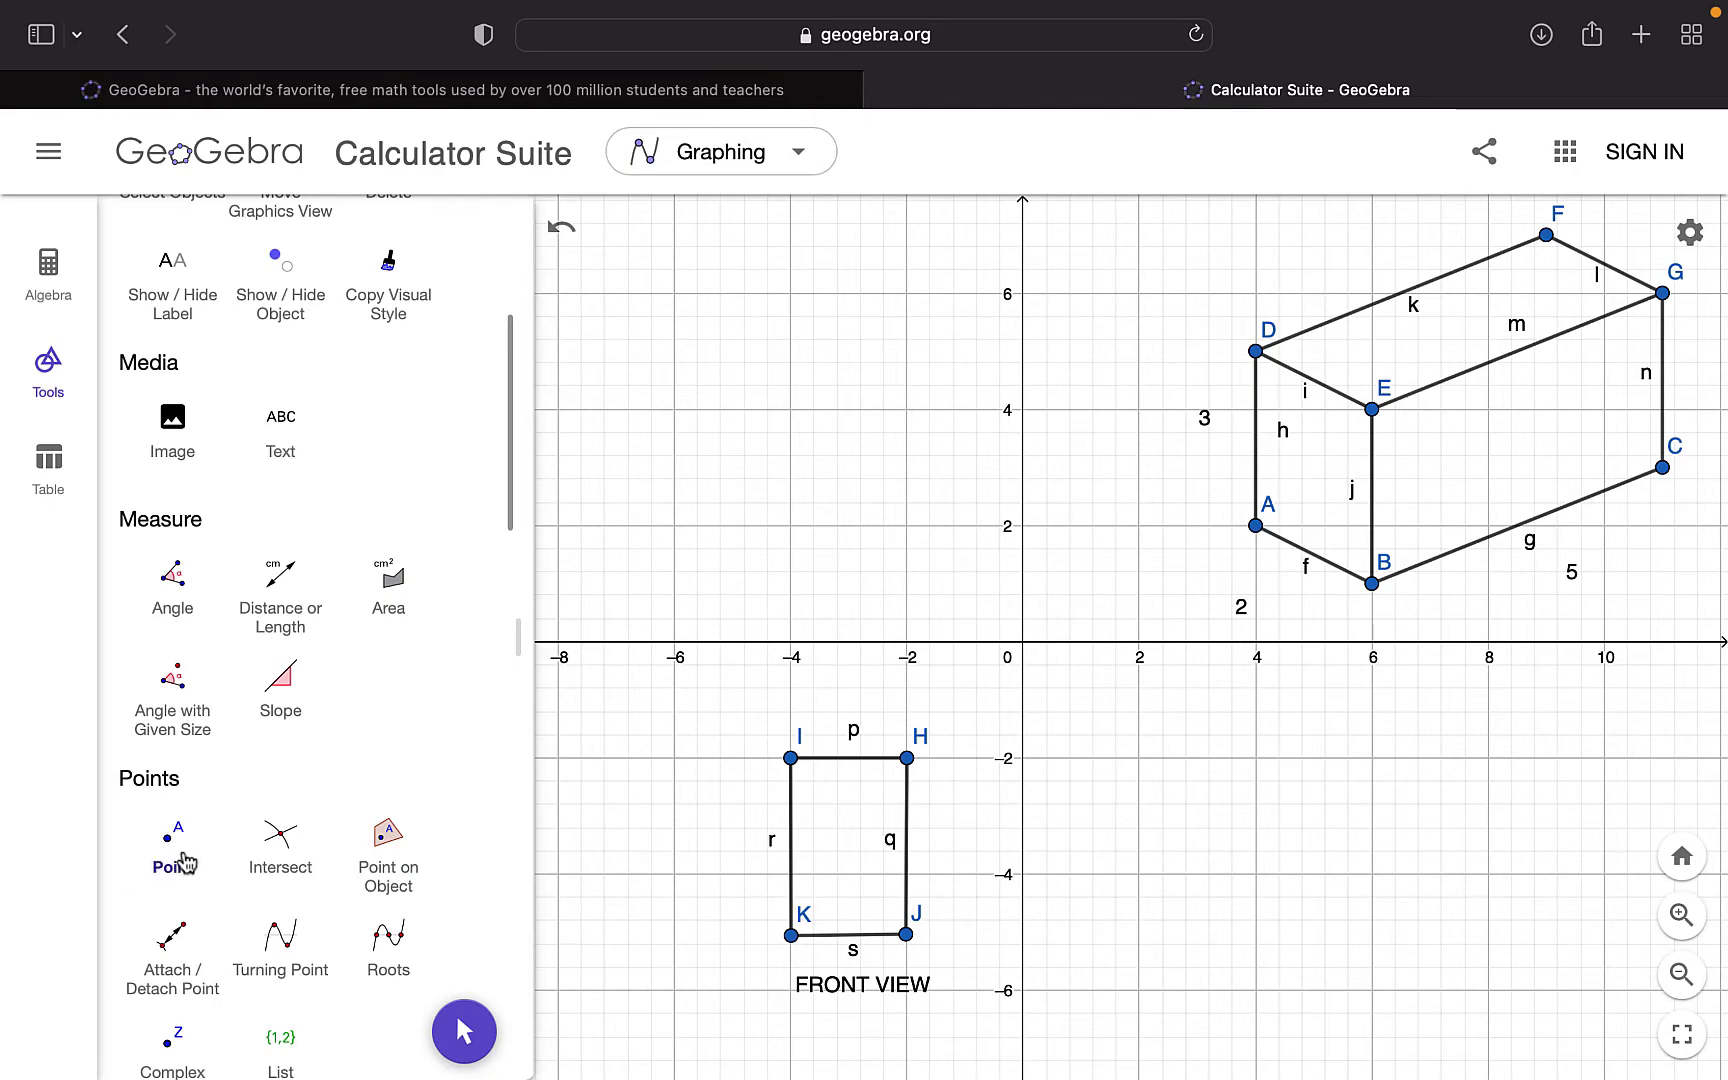
{"action": "scroll", "coordinate": [328, 777], "scroll_direction": "down", "scroll_amount": 2}
{"action": "scroll", "coordinate": [328, 777], "scroll_direction": "down", "scroll_amount": 4}
{"action": "scroll", "coordinate": [328, 777], "scroll_direction": "up", "scroll_amount": 10}
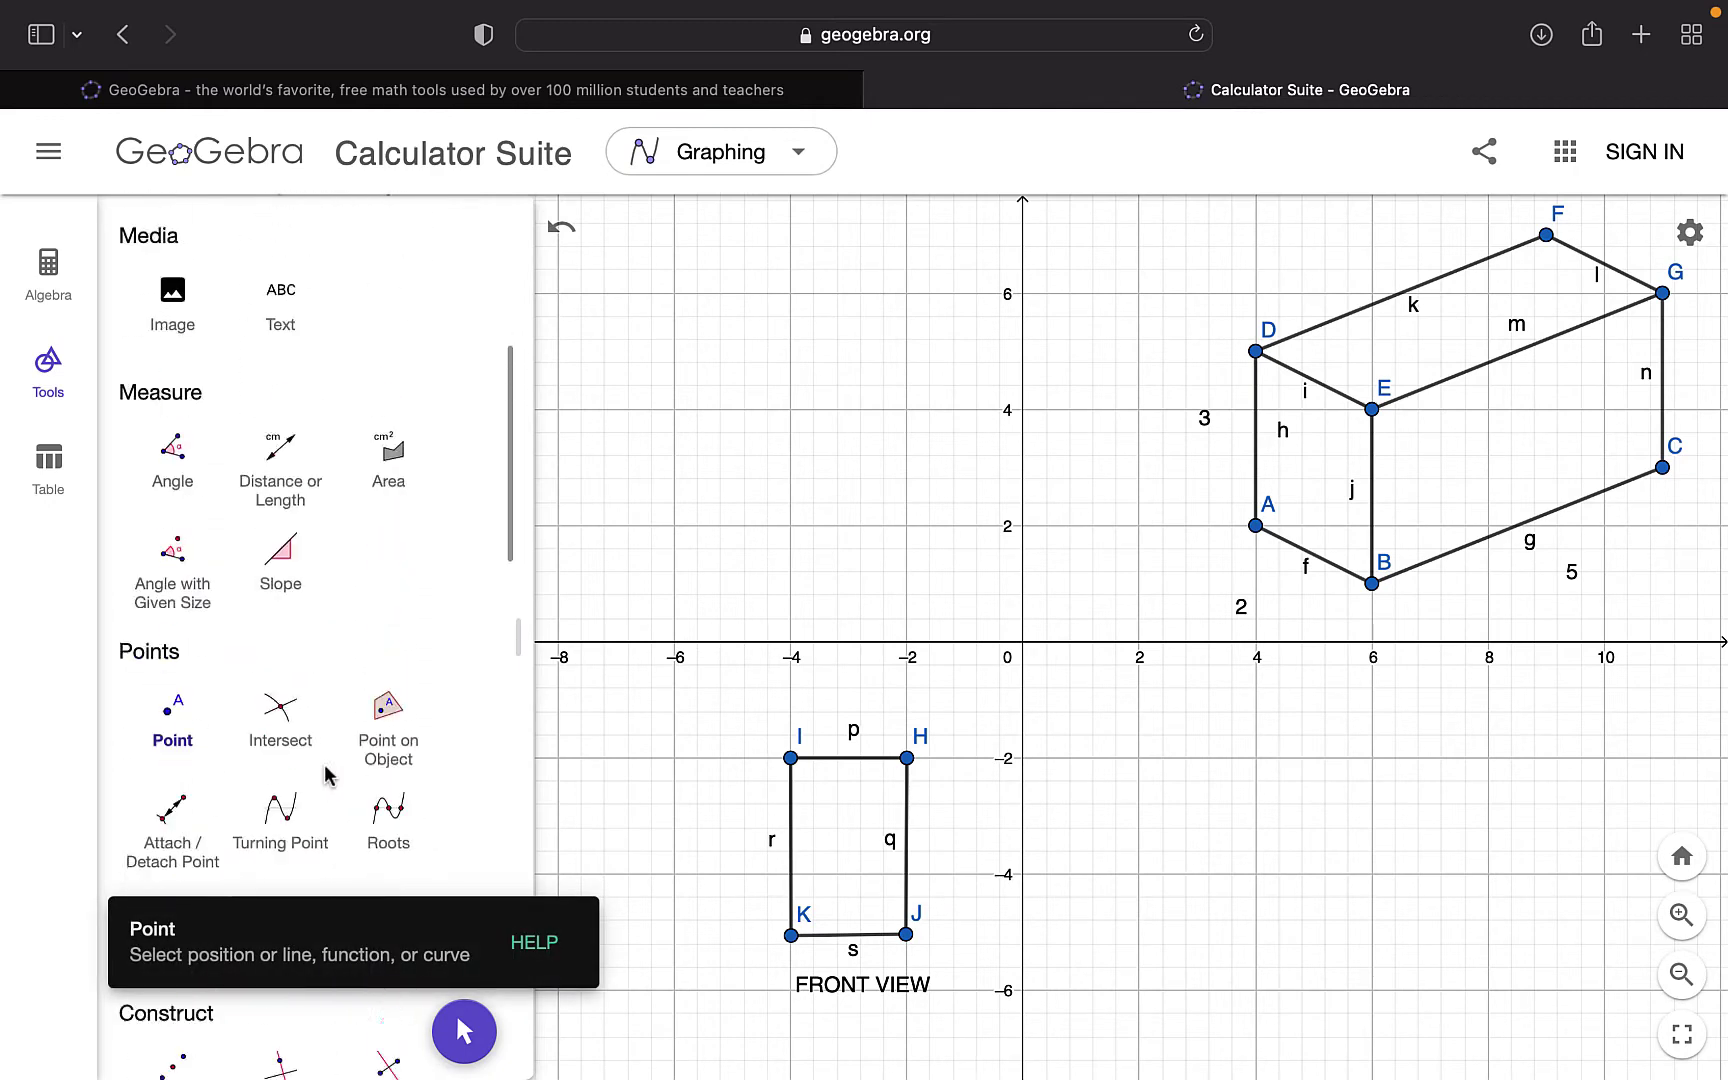
{"action": "scroll", "coordinate": [328, 777], "scroll_direction": "down", "scroll_amount": 12}
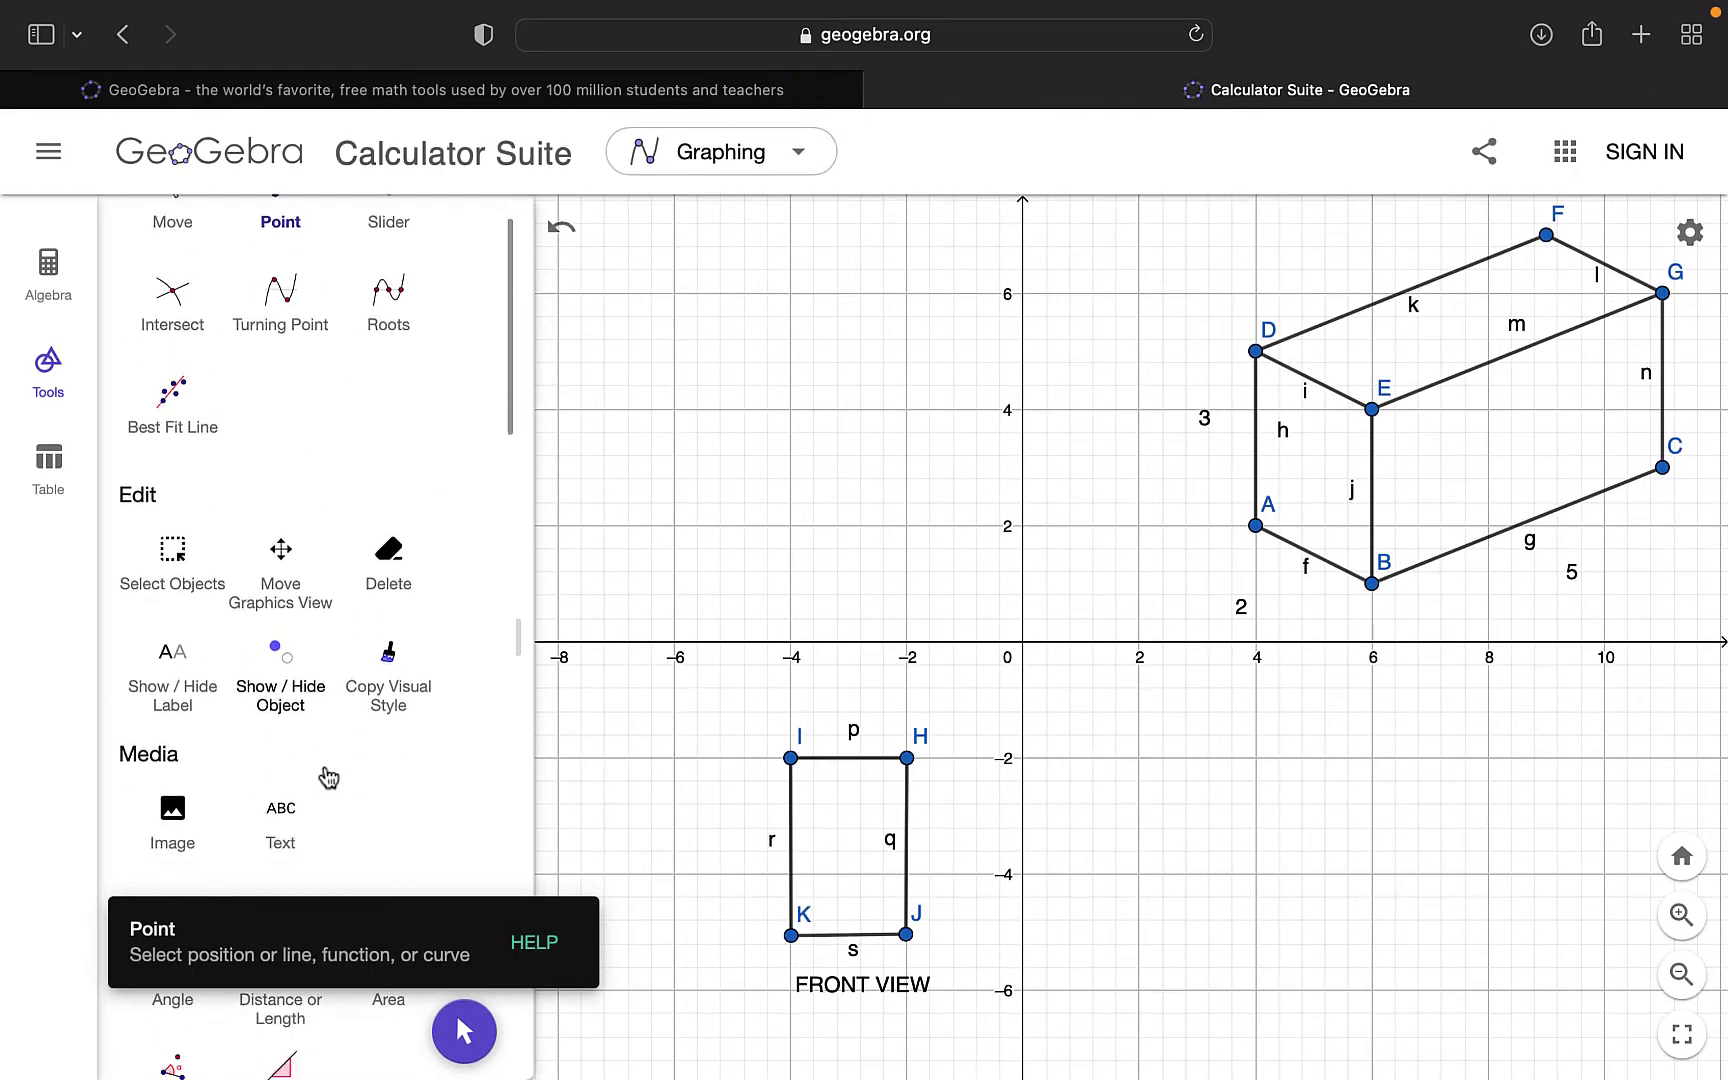
{"action": "scroll", "coordinate": [328, 777], "scroll_direction": "down", "scroll_amount": 4}
{"action": "left_click", "coordinate": [172, 650]}
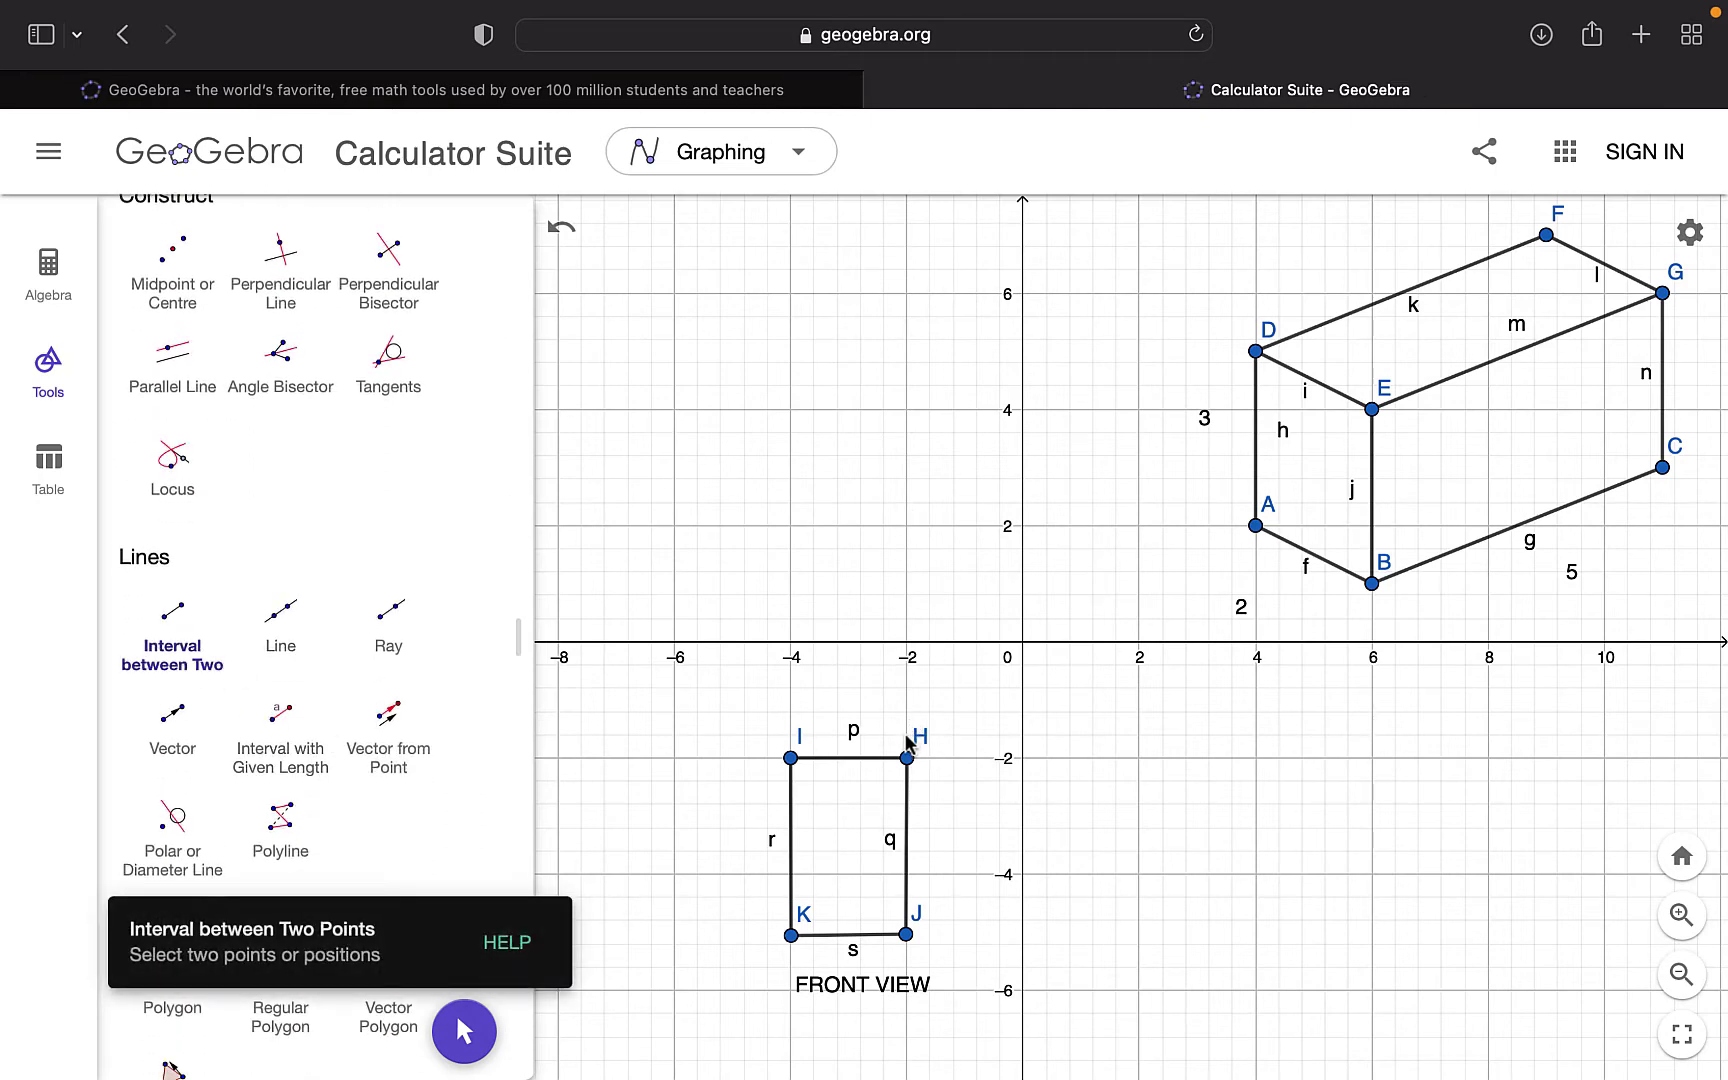
{"action": "left_click", "coordinate": [906, 735]}
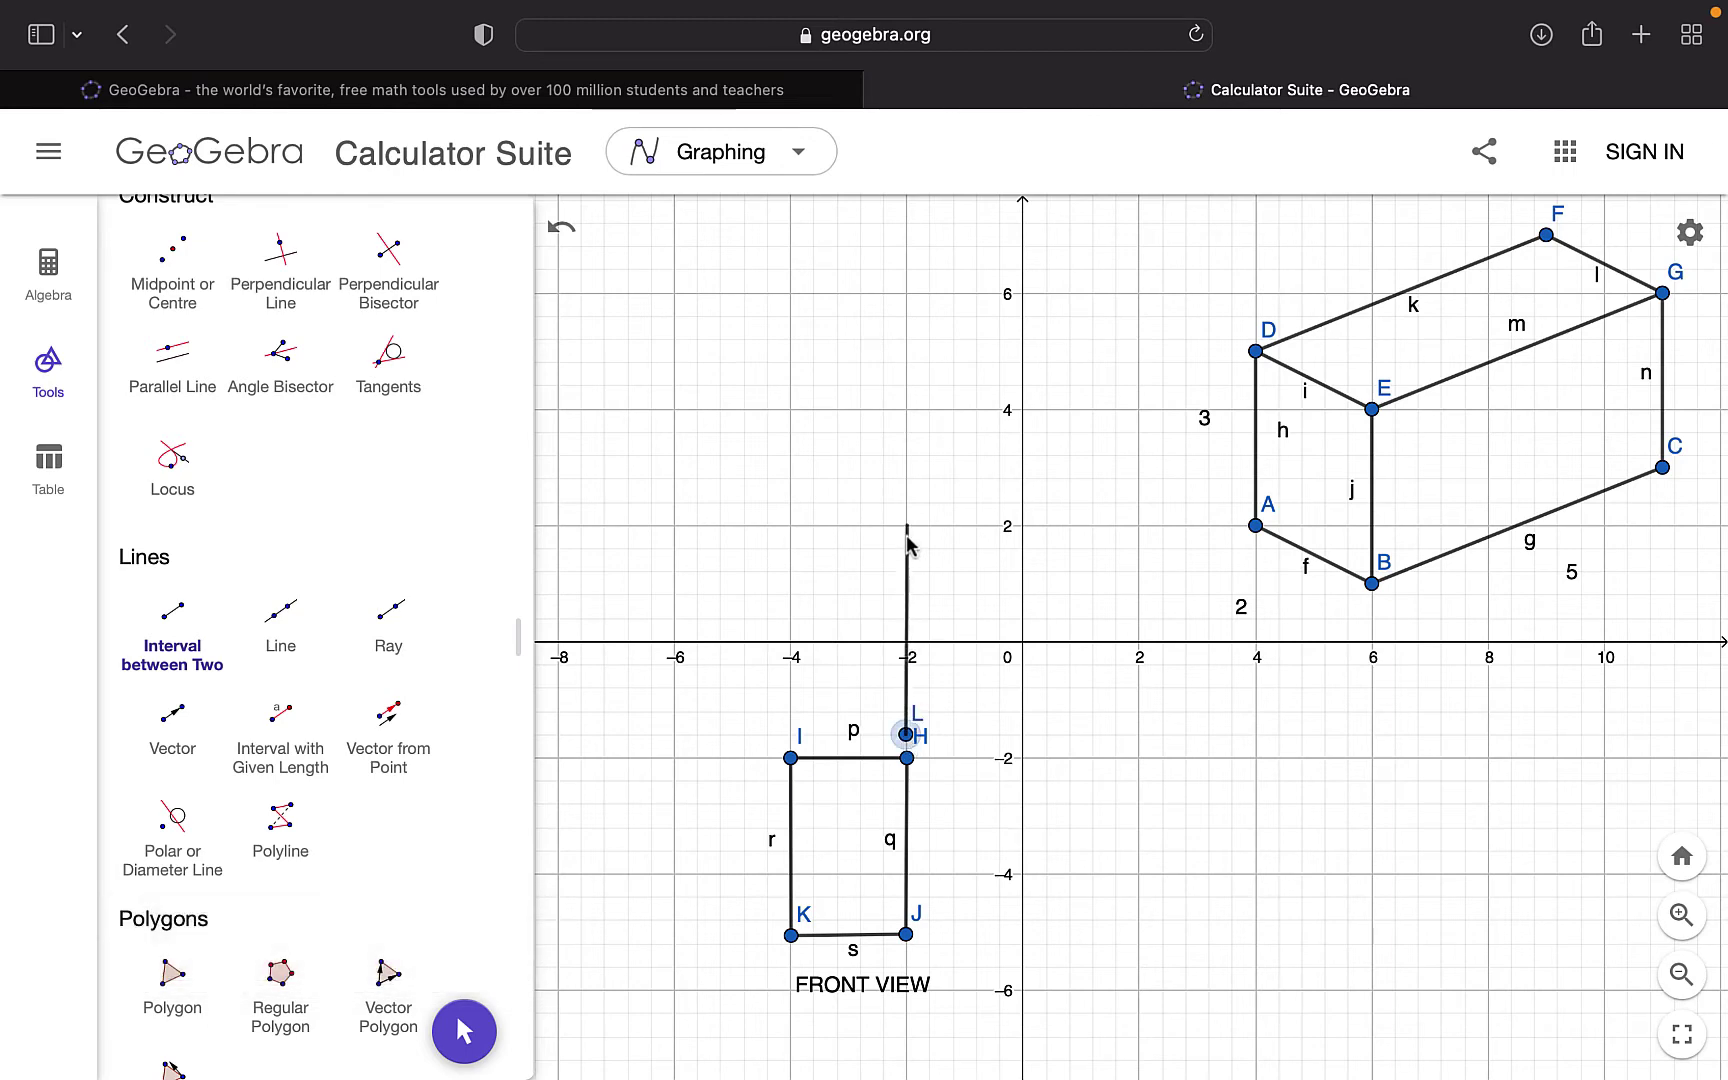
{"action": "left_click", "coordinate": [907, 526]}
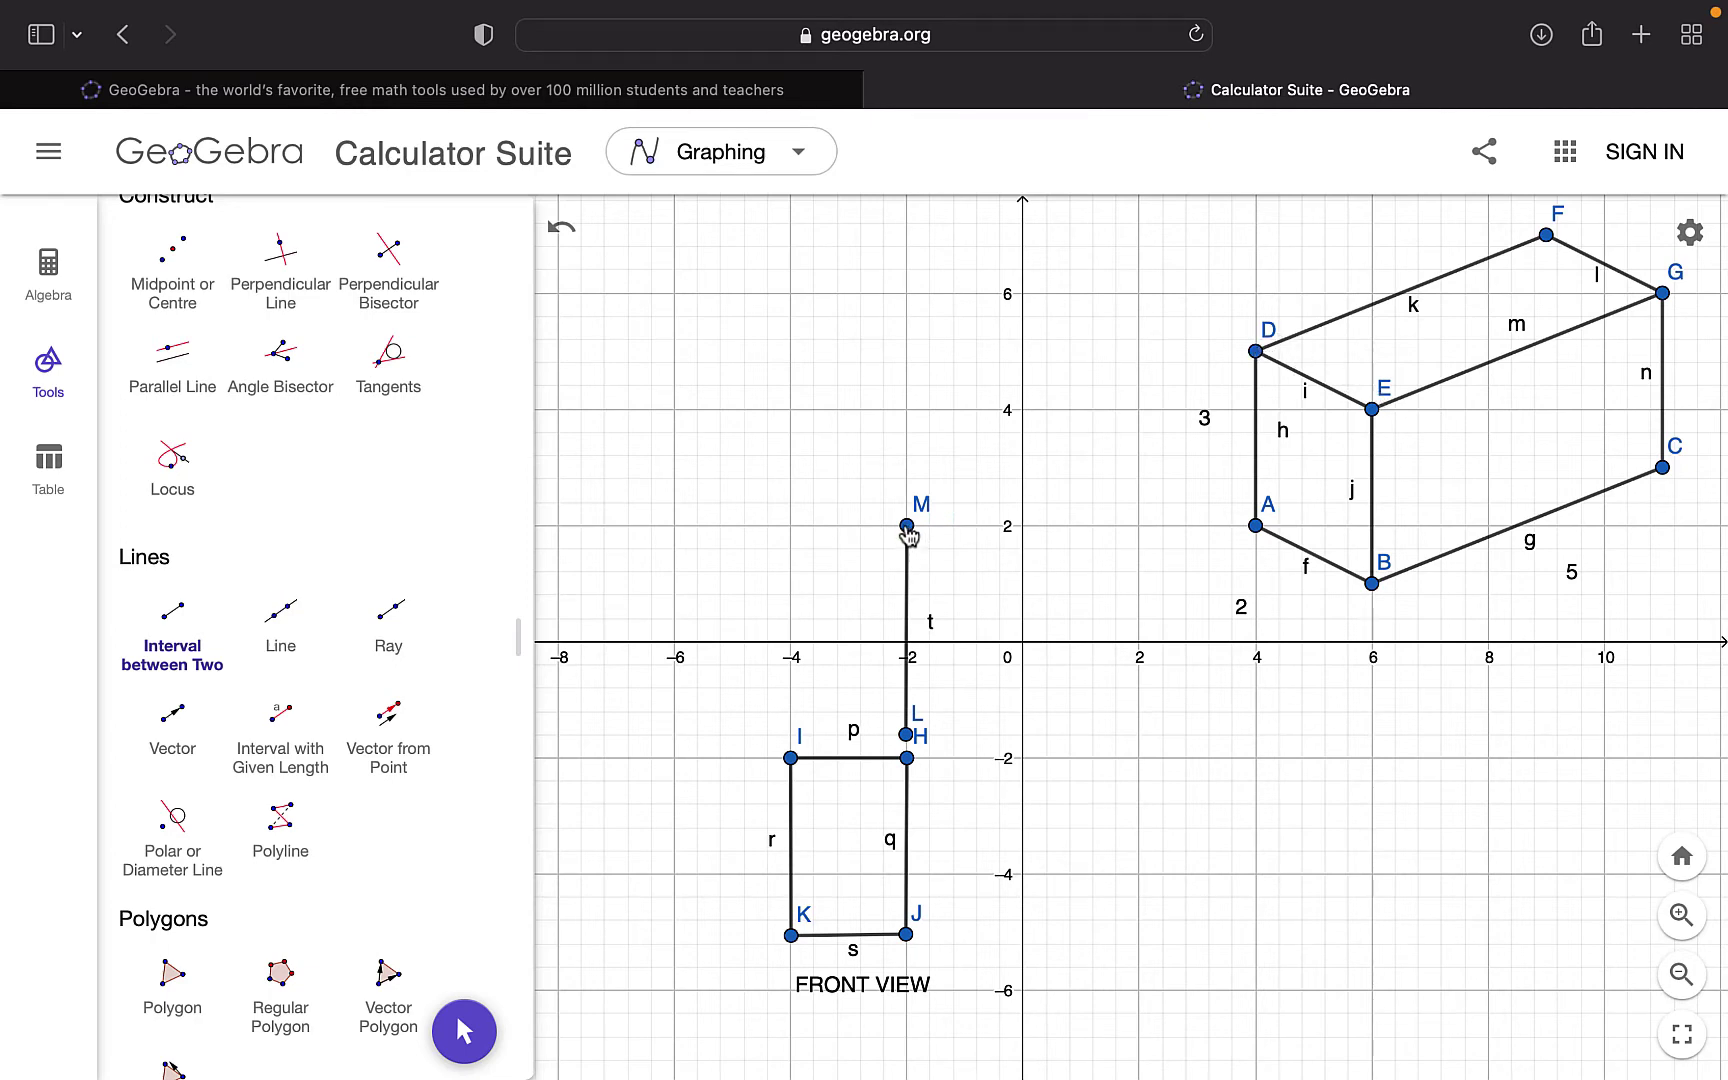
Draw a horizontal segment from point M to (-4, 2) and connect its far end with point I
{"action": "left_click", "coordinate": [907, 525]}
{"action": "left_click", "coordinate": [791, 526]}
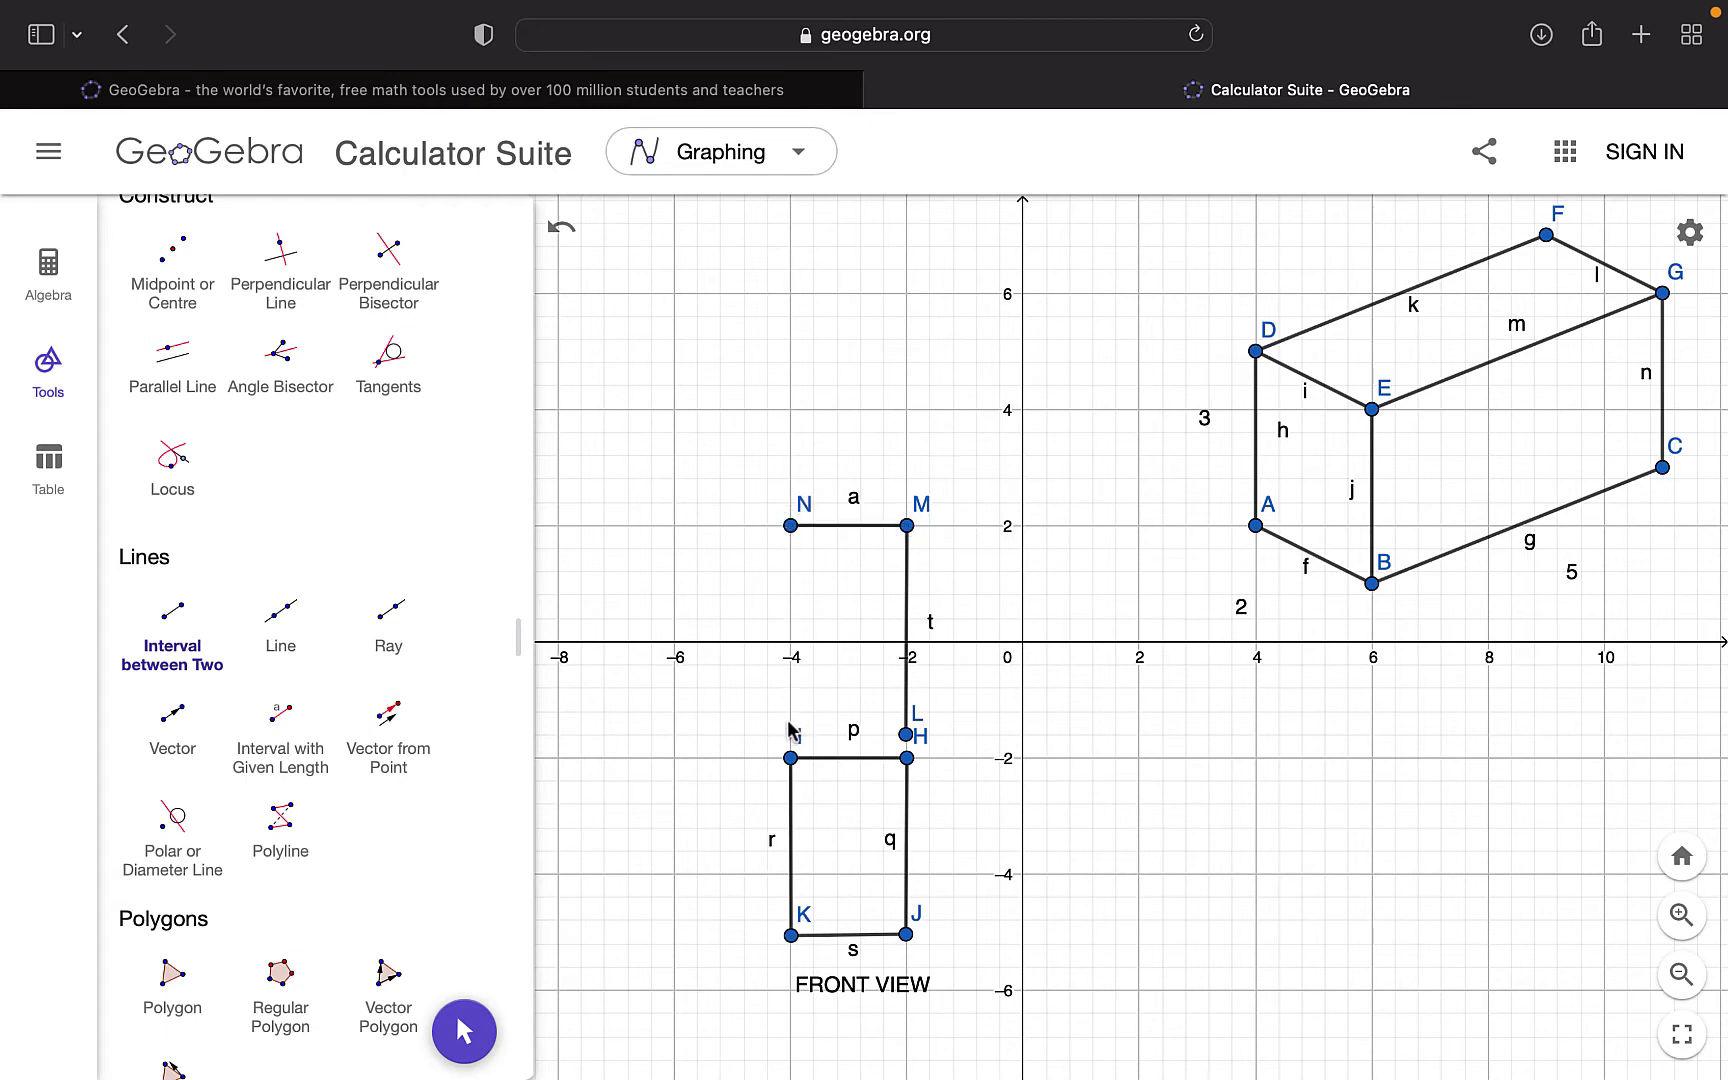
{"action": "left_click", "coordinate": [791, 757]}
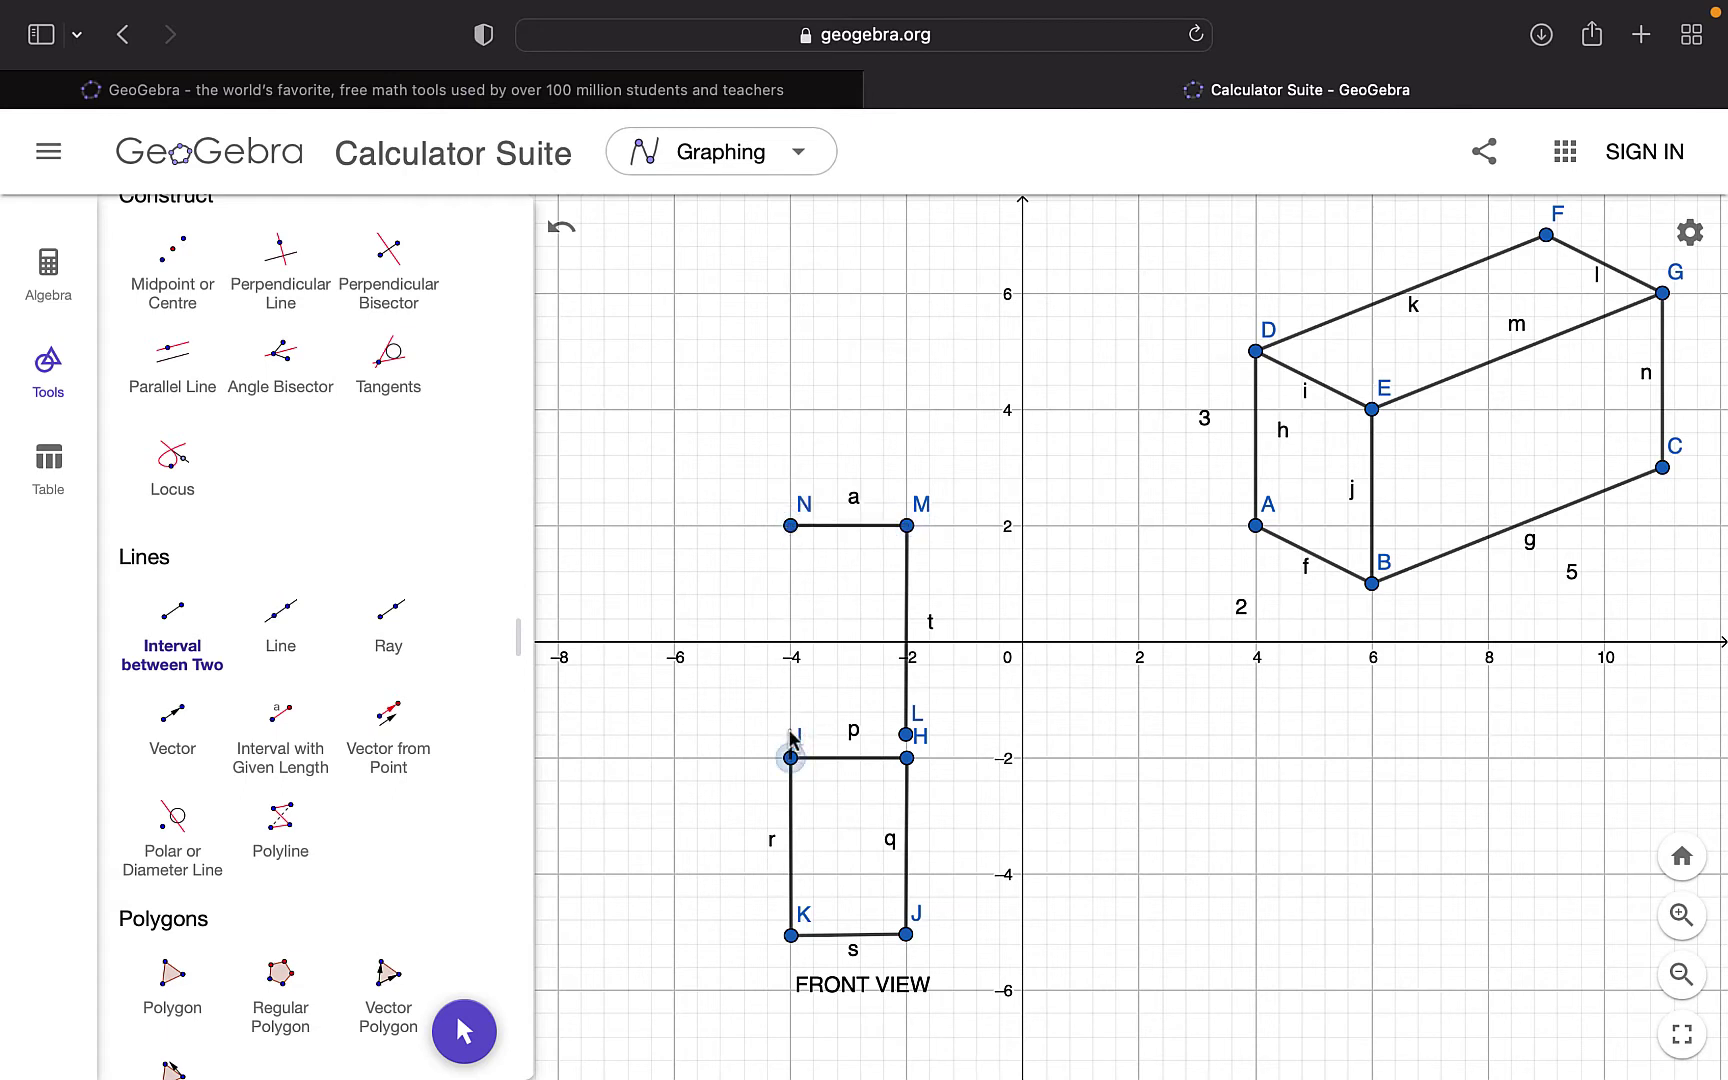
{"action": "left_click", "coordinate": [791, 526]}
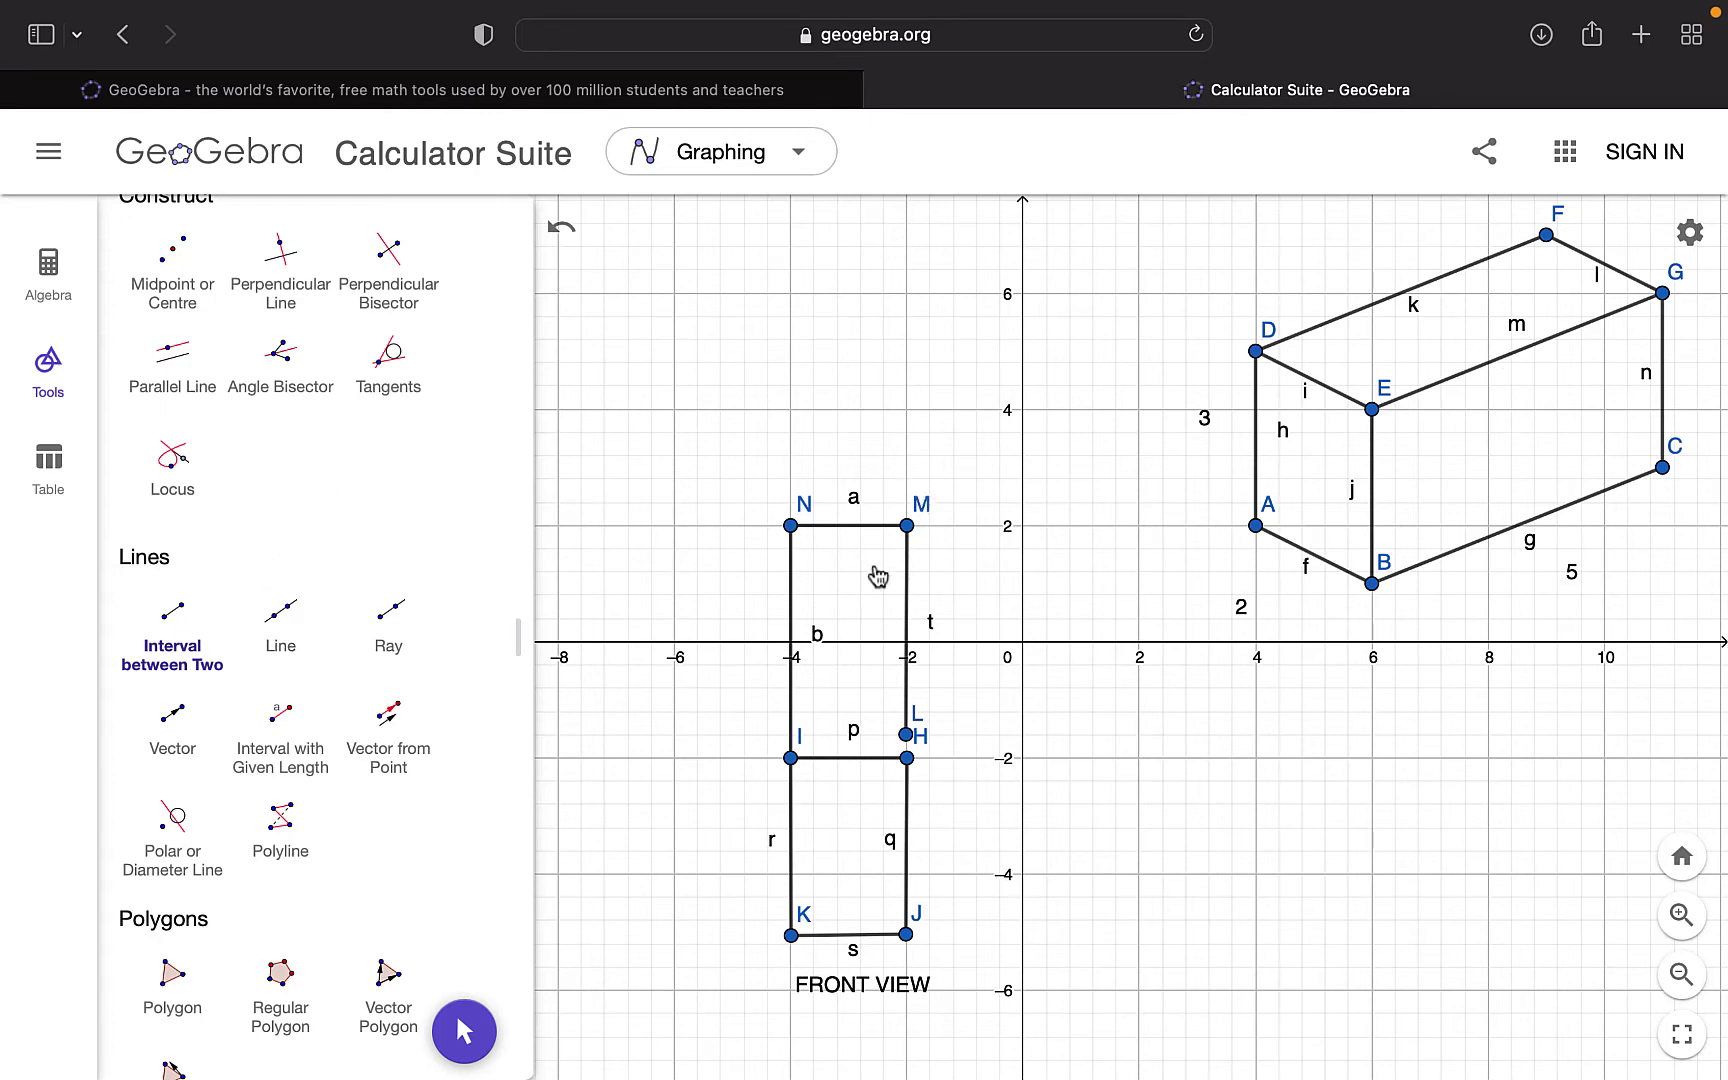
Draw segments from point M up to (-2, 7) and from point N up to about (-4, 7), and connect their upper ends
{"action": "left_click", "coordinate": [906, 525]}
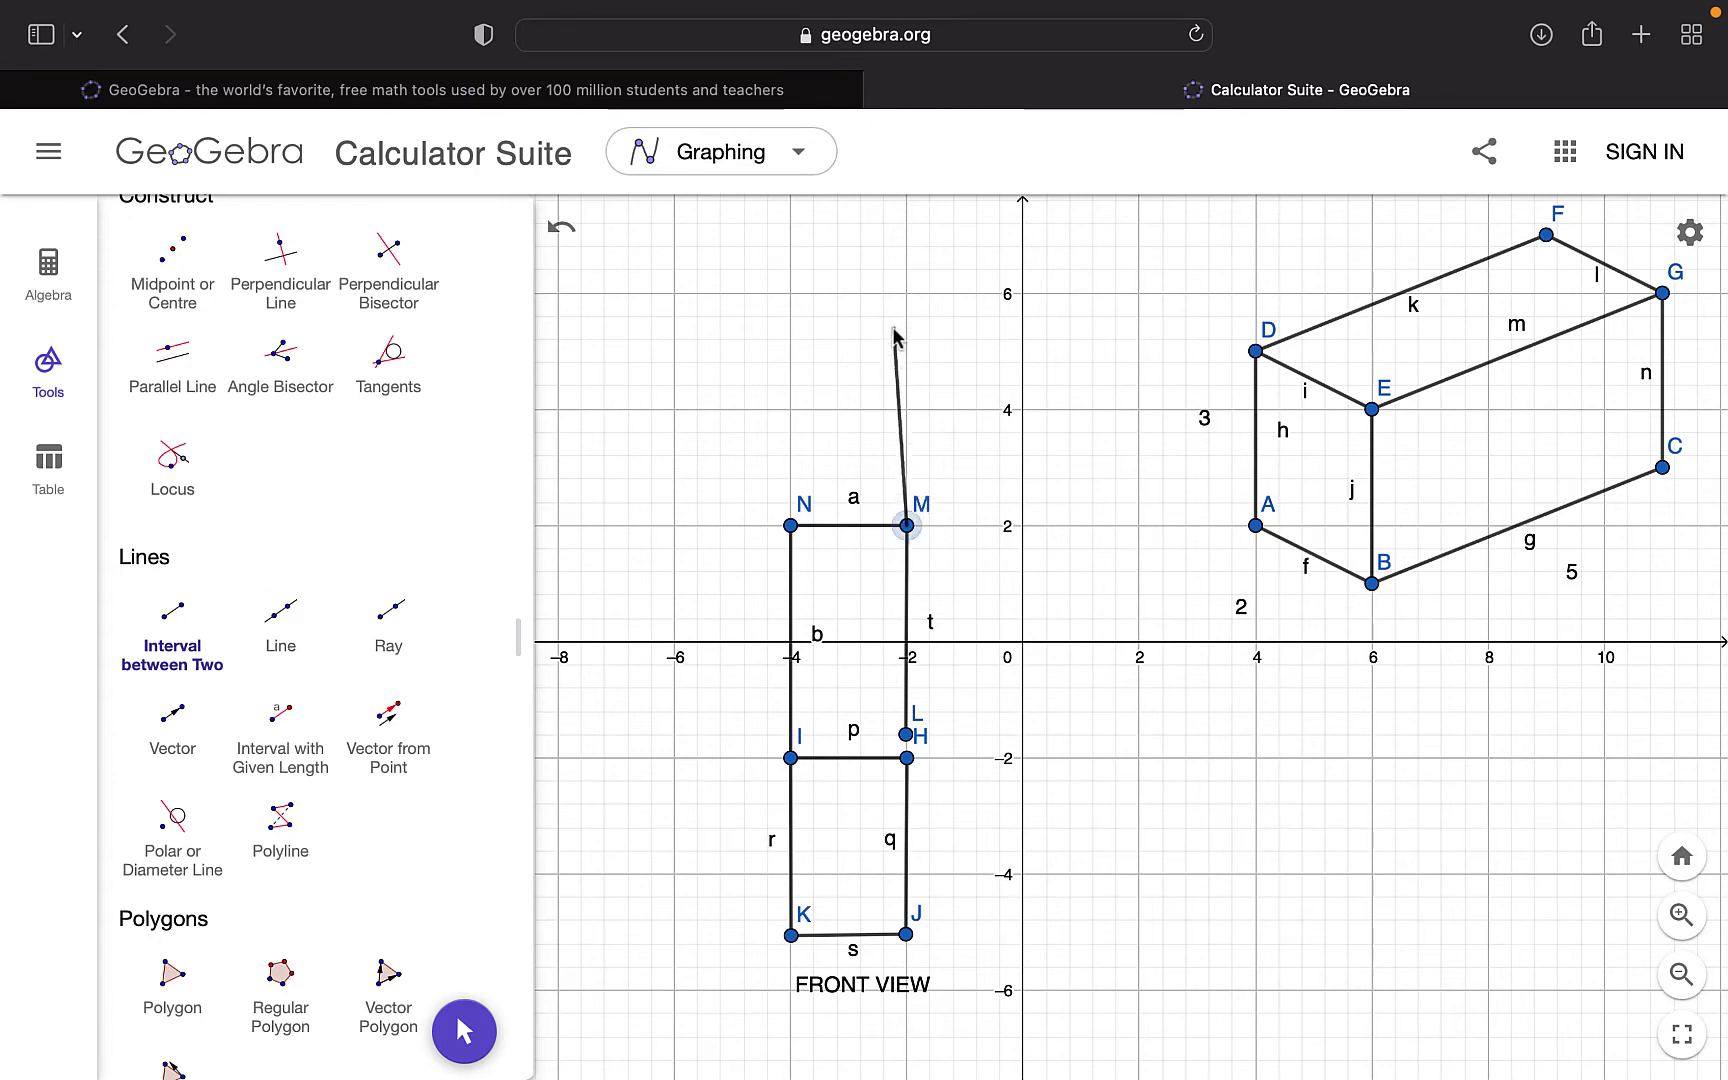
{"action": "left_click", "coordinate": [907, 235]}
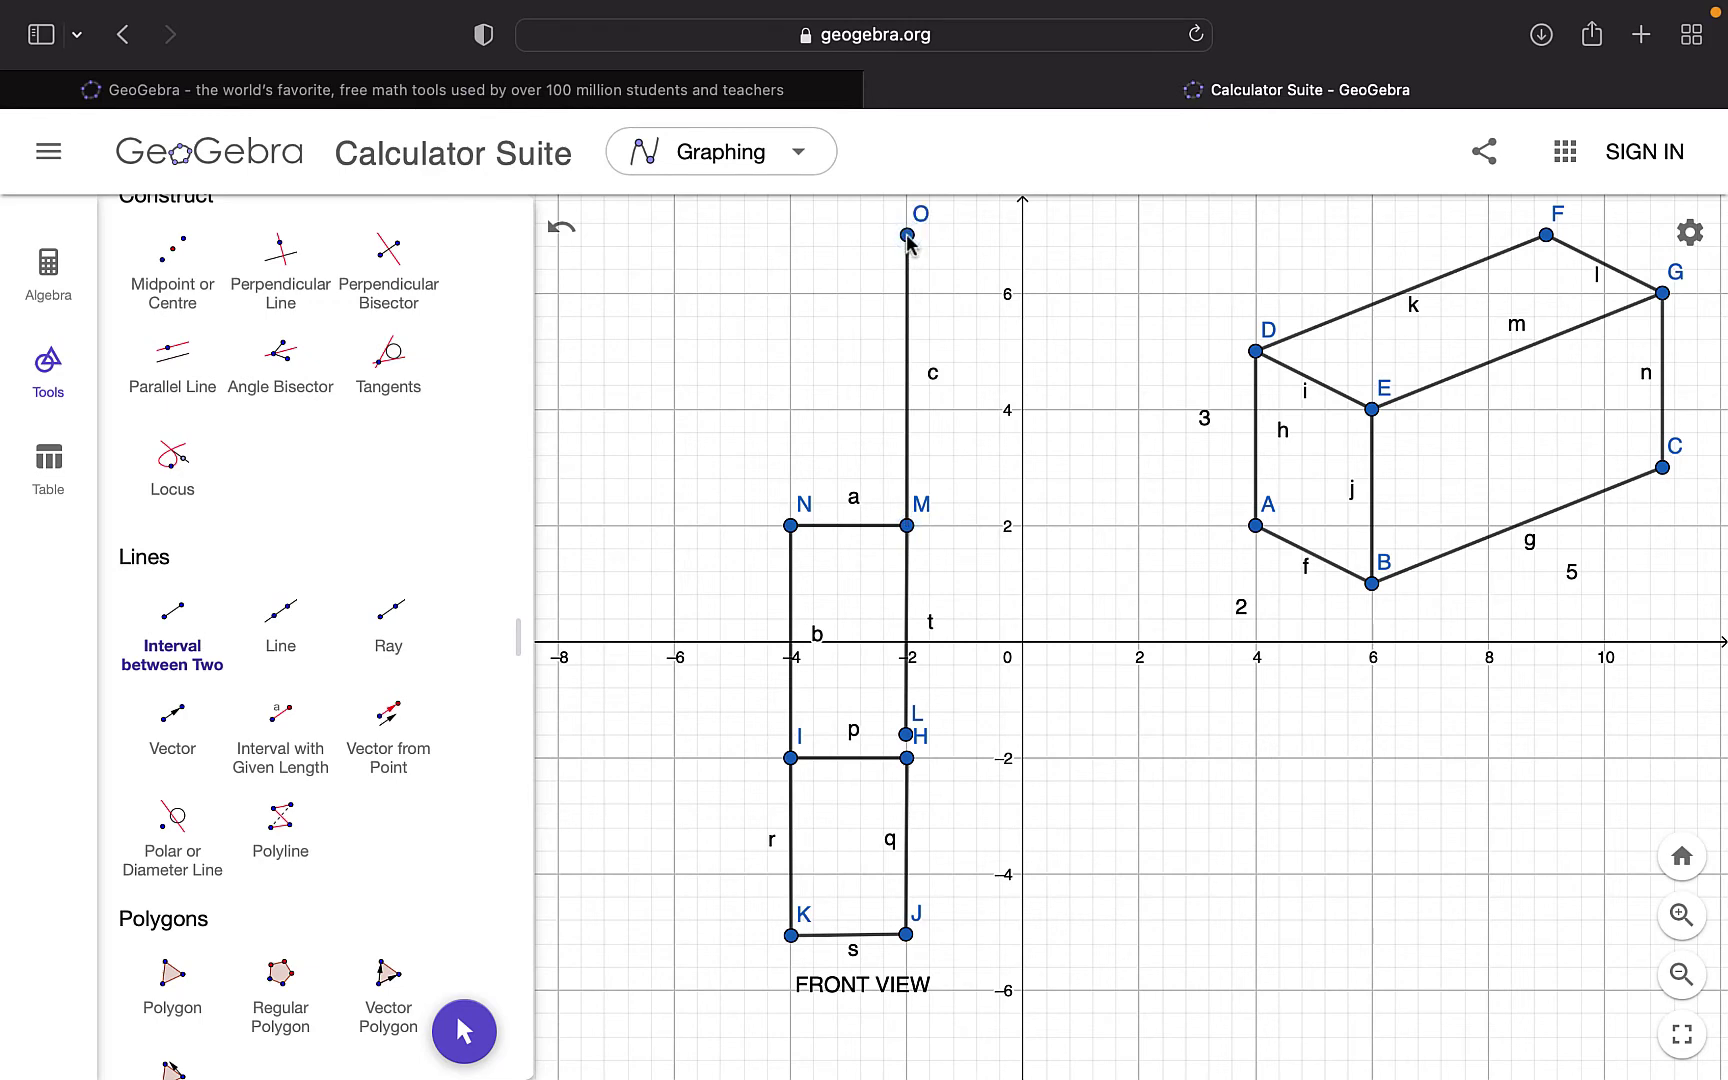
{"action": "left_click", "coordinate": [790, 526]}
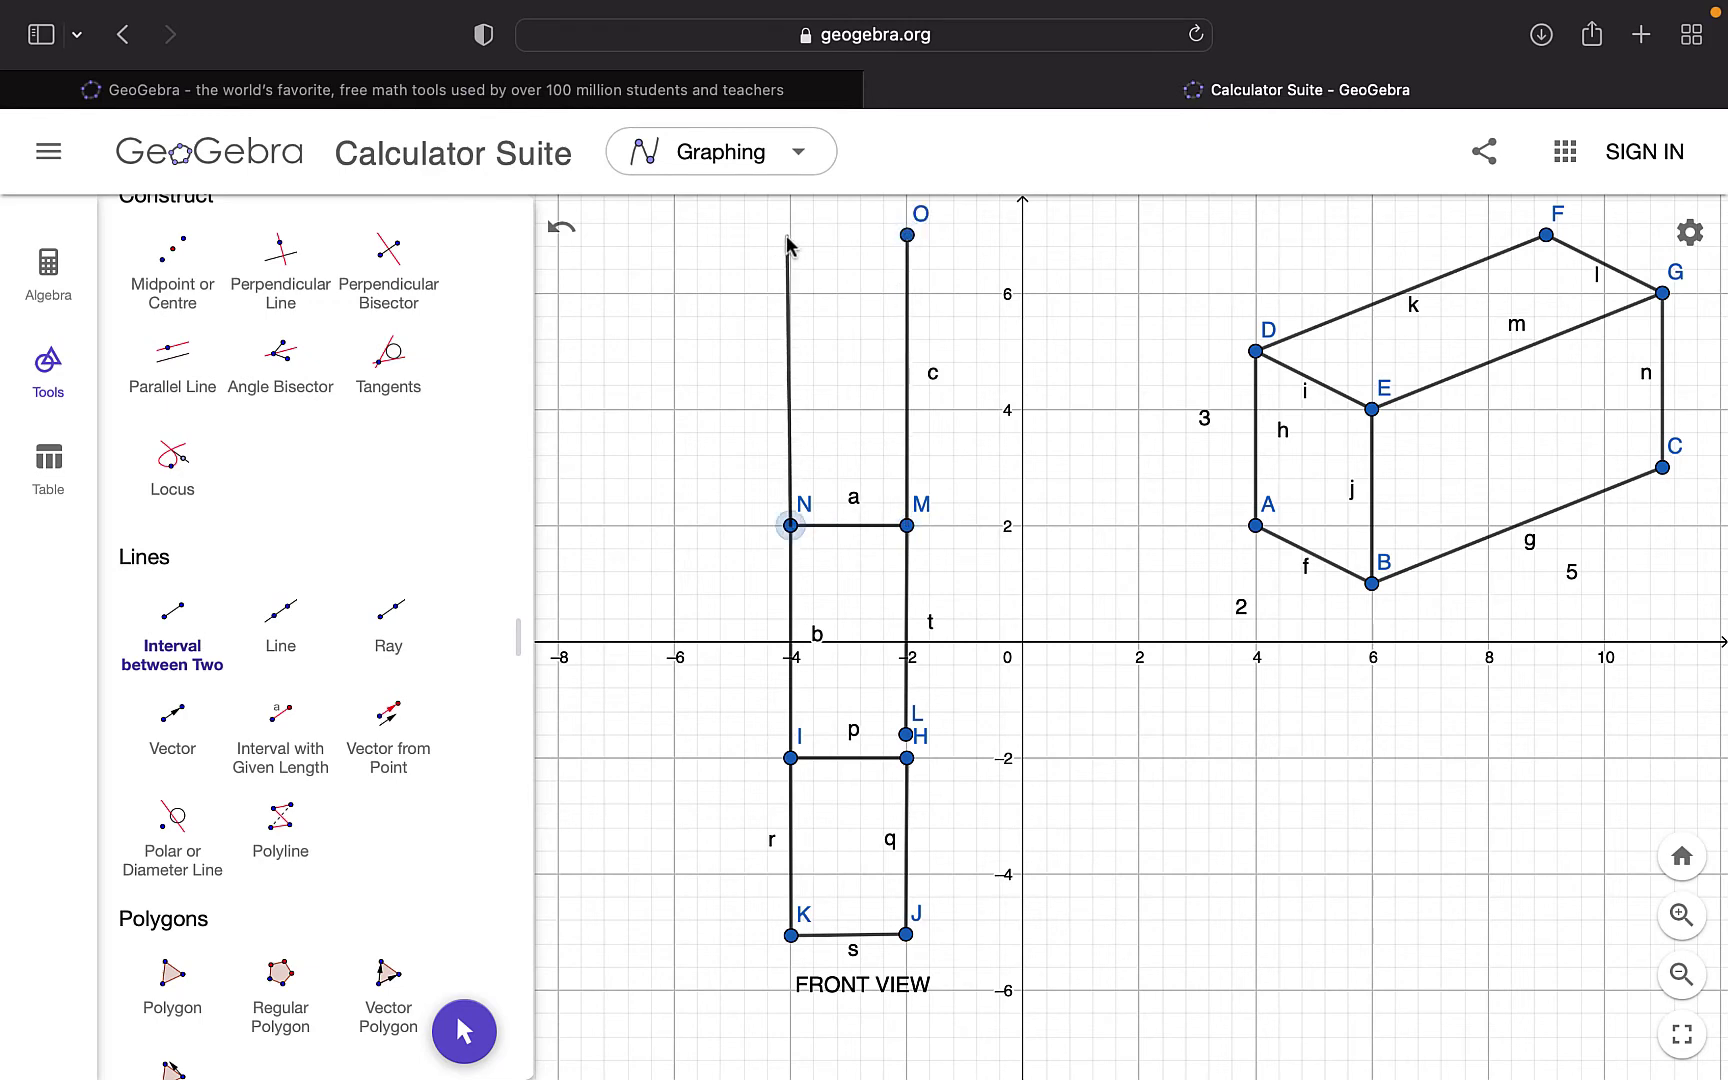
{"action": "left_click", "coordinate": [791, 237]}
{"action": "left_click", "coordinate": [791, 237]}
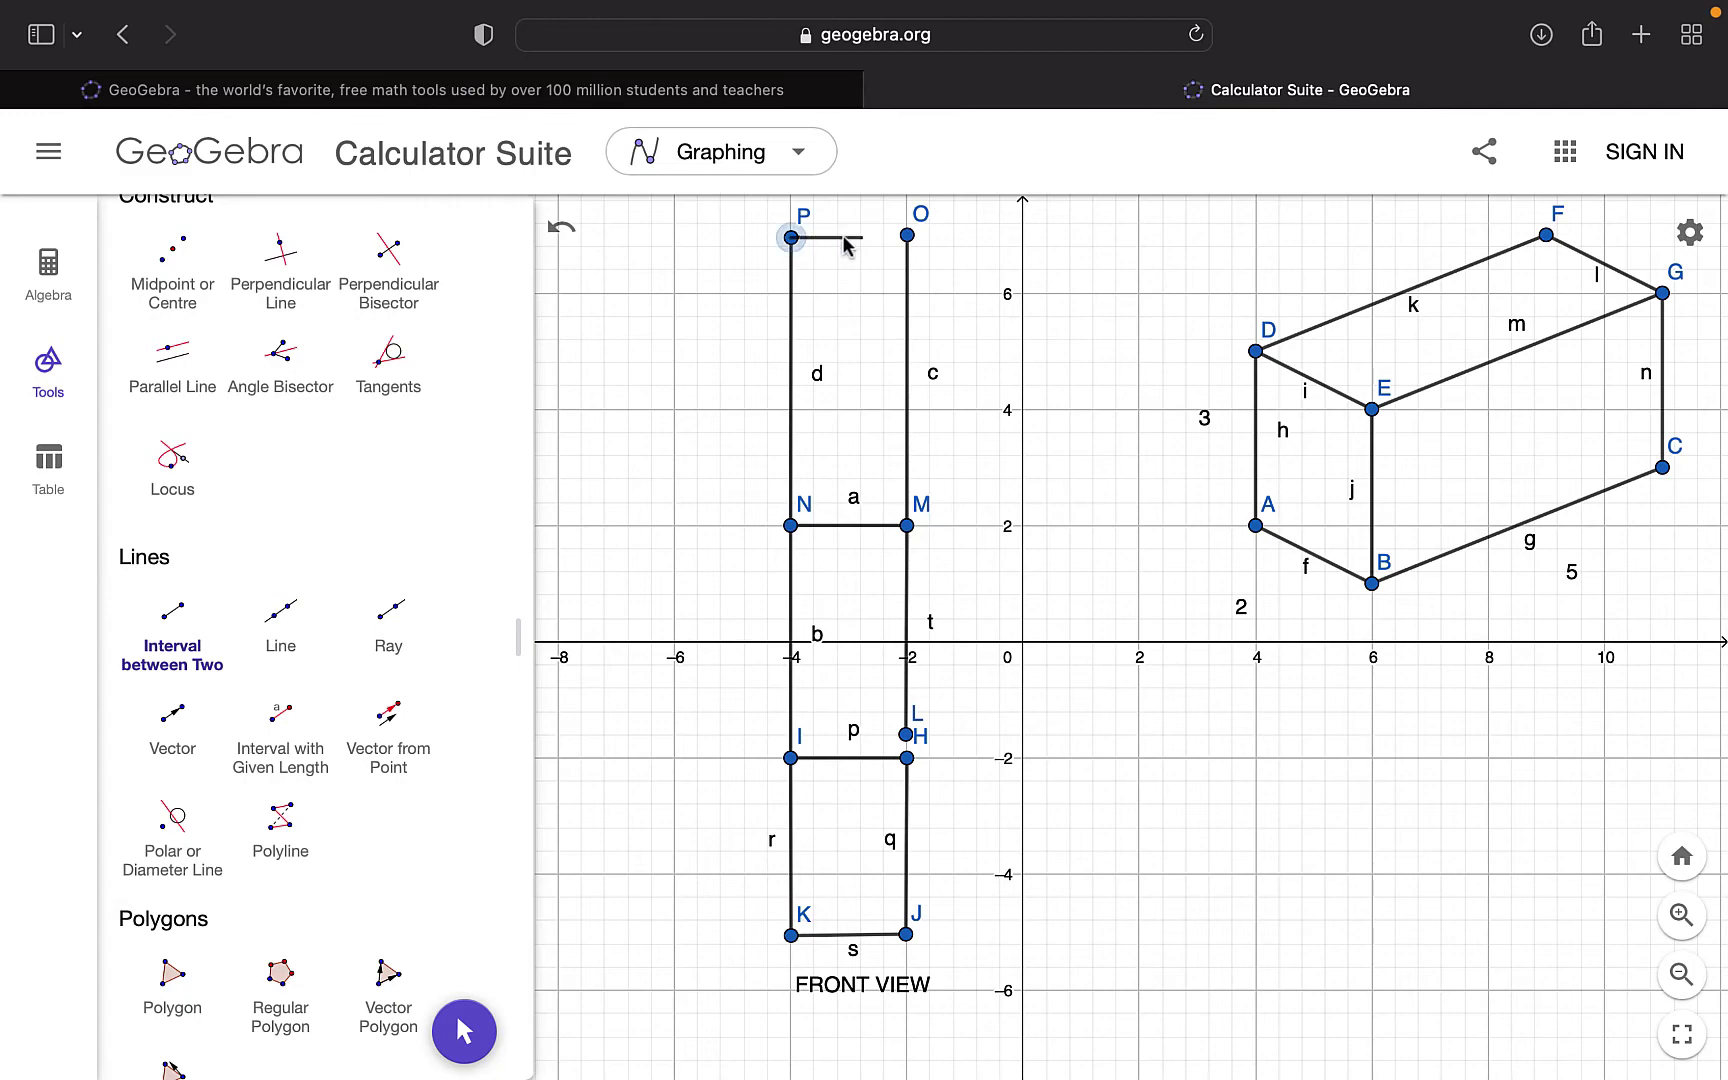
{"action": "left_click", "coordinate": [907, 237]}
Delete the slanted segment between P and O, and point P with its attached vertical segment
{"action": "scroll", "coordinate": [996, 515], "scroll_direction": "down", "scroll_amount": 2}
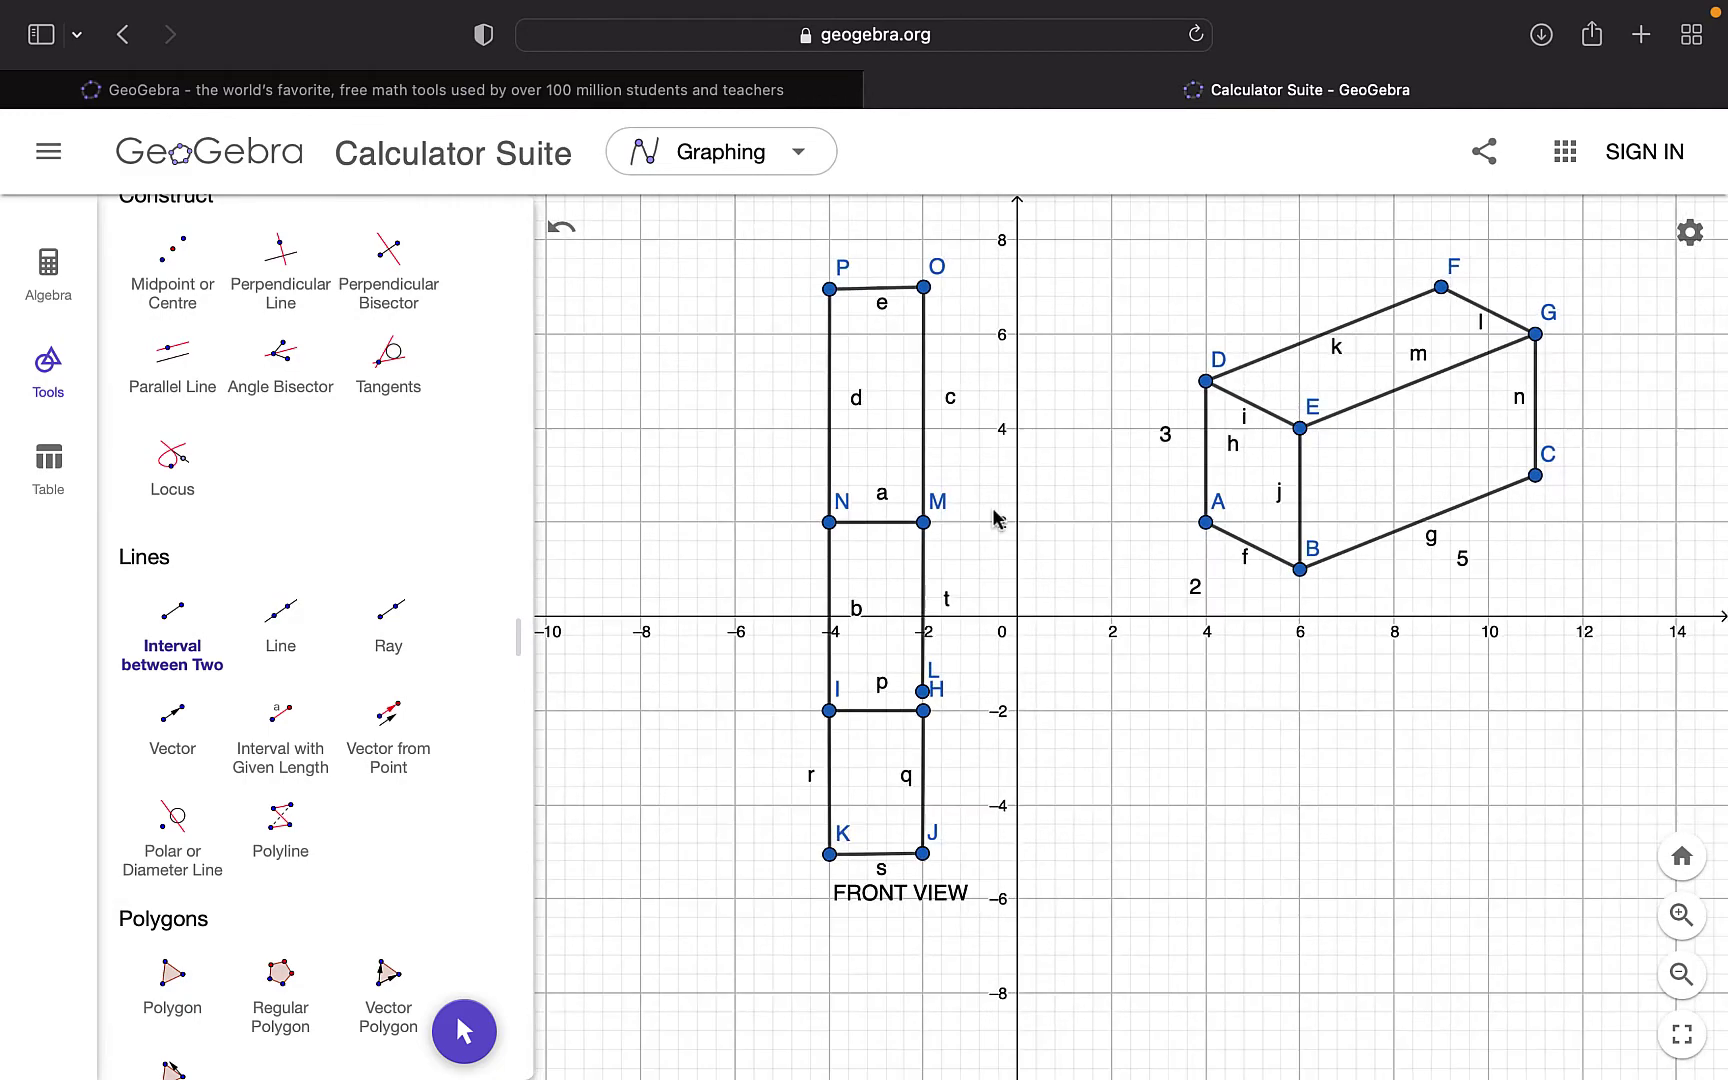
{"action": "scroll", "coordinate": [869, 285], "scroll_direction": "up", "scroll_amount": 8}
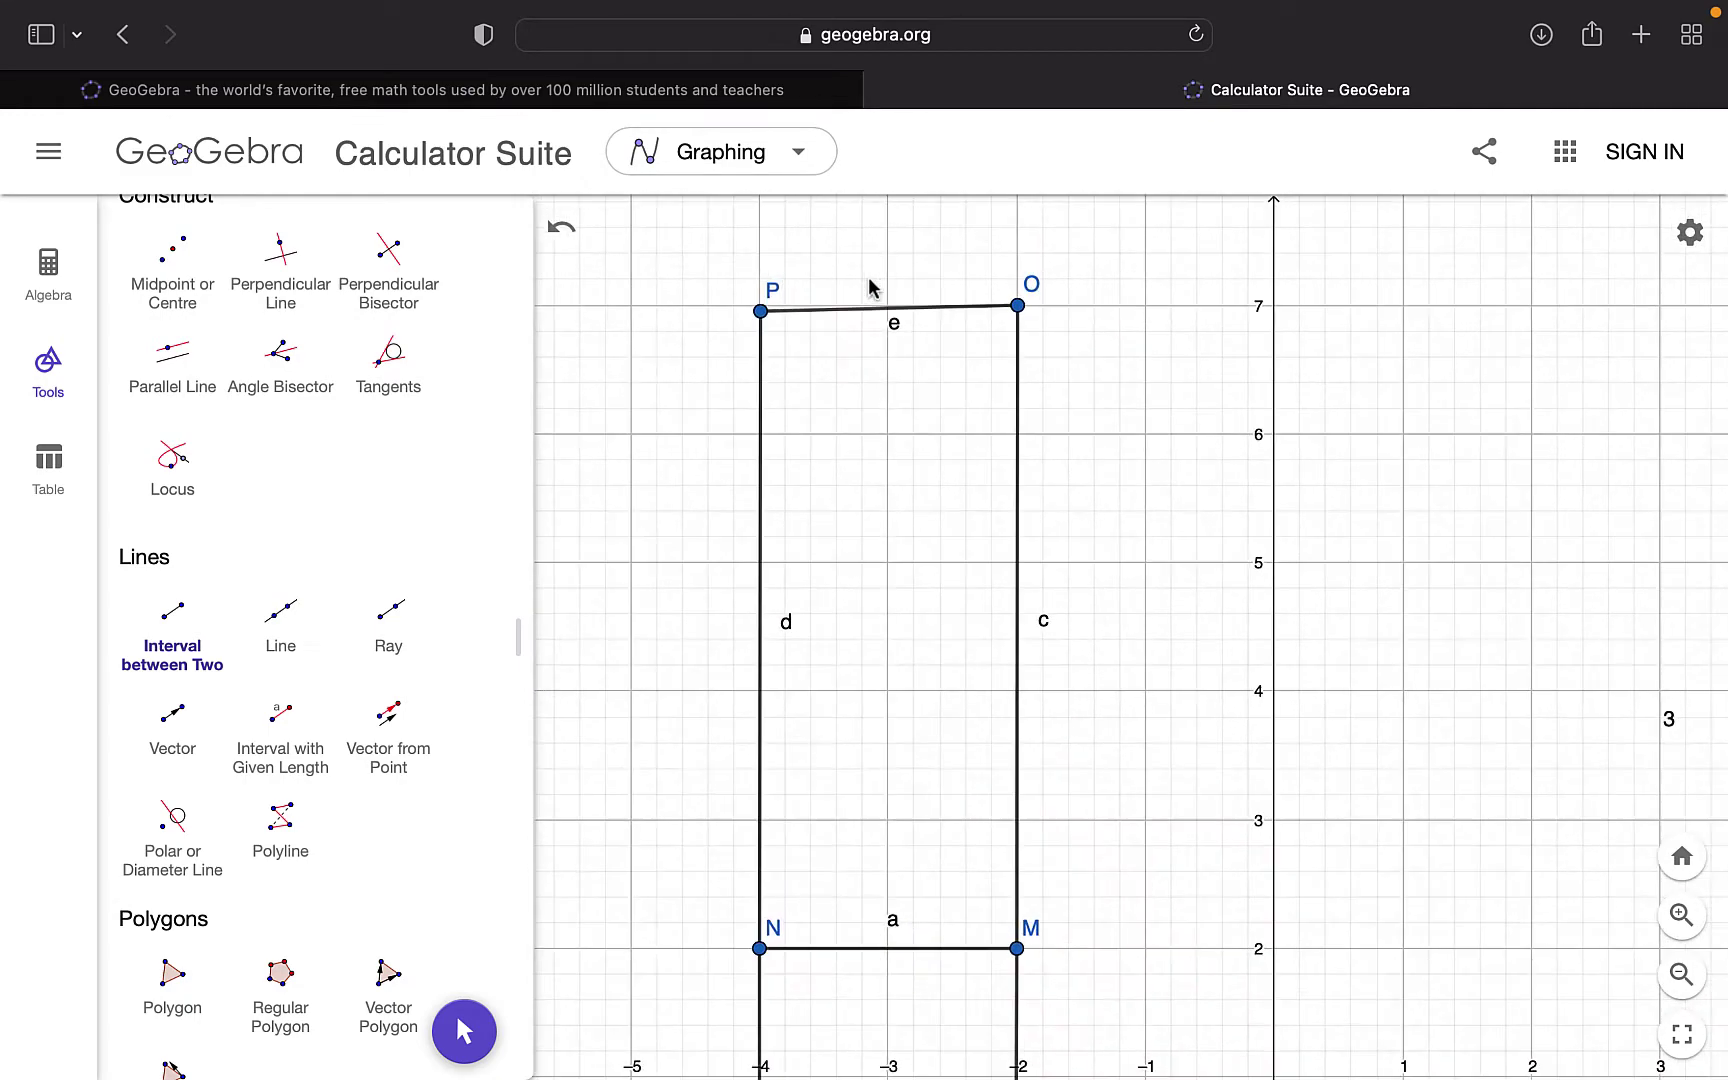
{"action": "scroll", "coordinate": [869, 289], "scroll_direction": "up", "scroll_amount": 1}
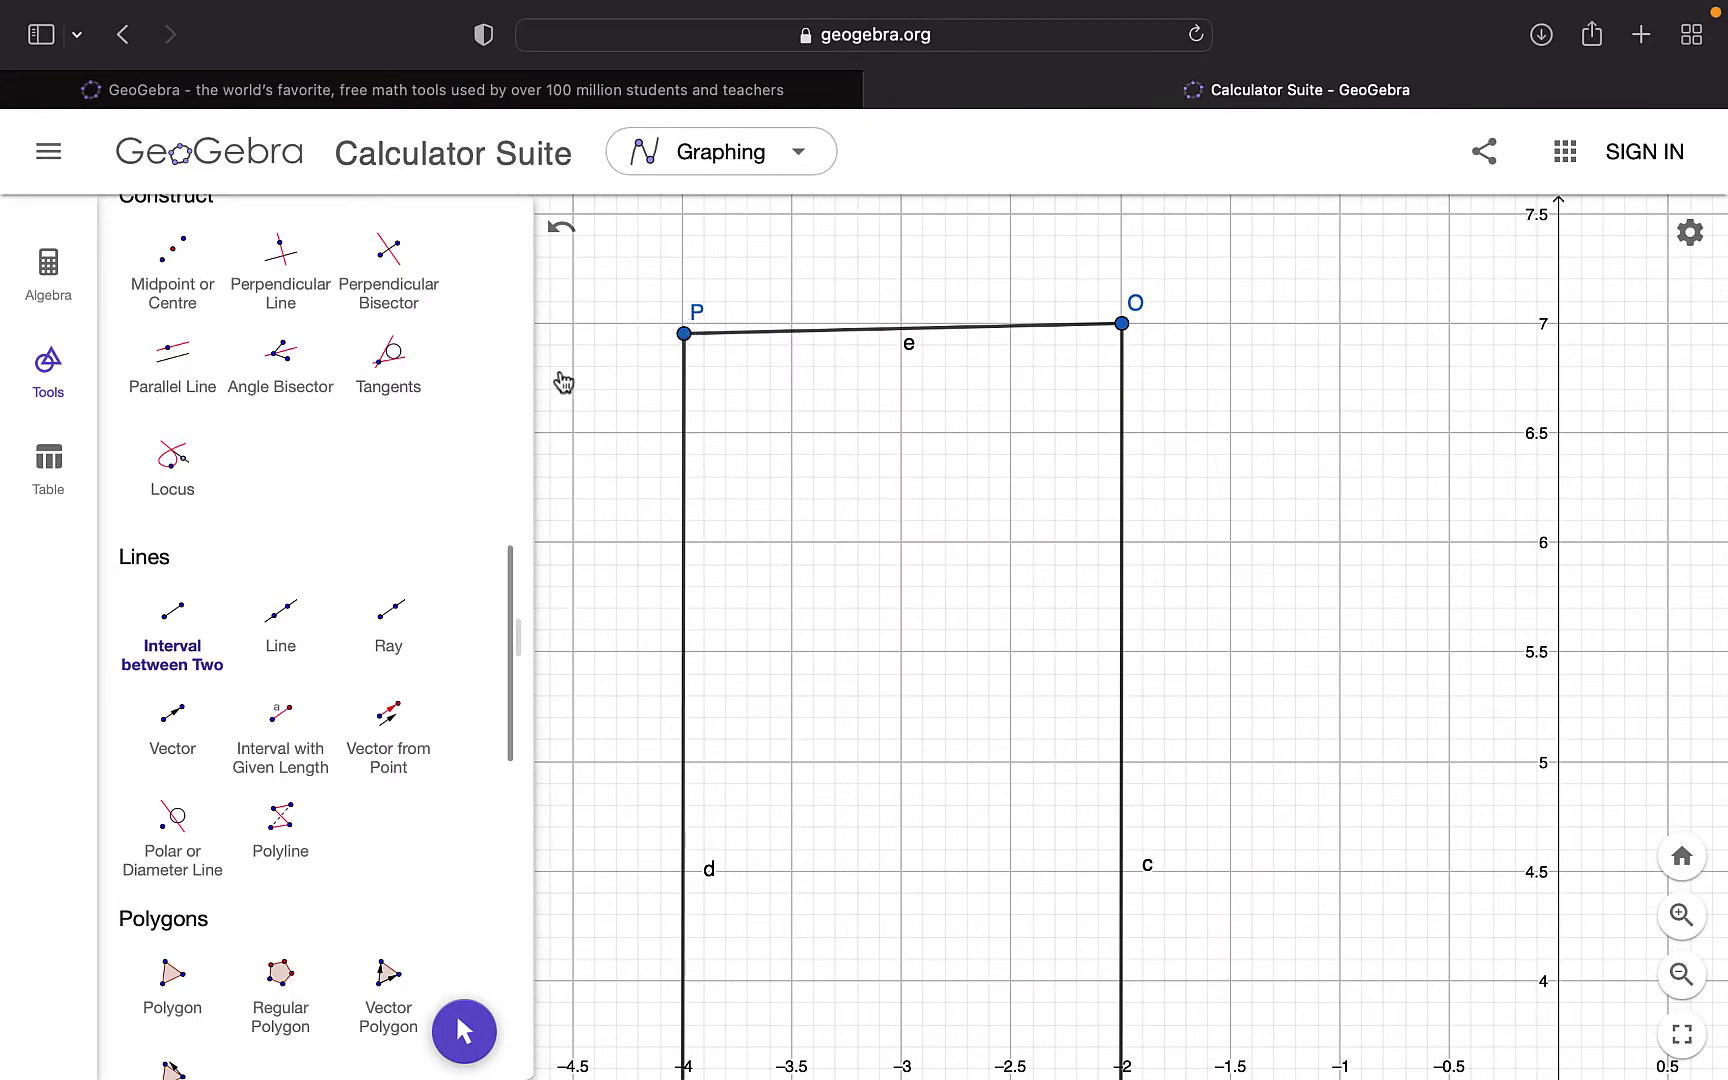
{"action": "scroll", "coordinate": [330, 600], "scroll_direction": "up", "scroll_amount": 5}
{"action": "scroll", "coordinate": [300, 520], "scroll_direction": "up", "scroll_amount": 10}
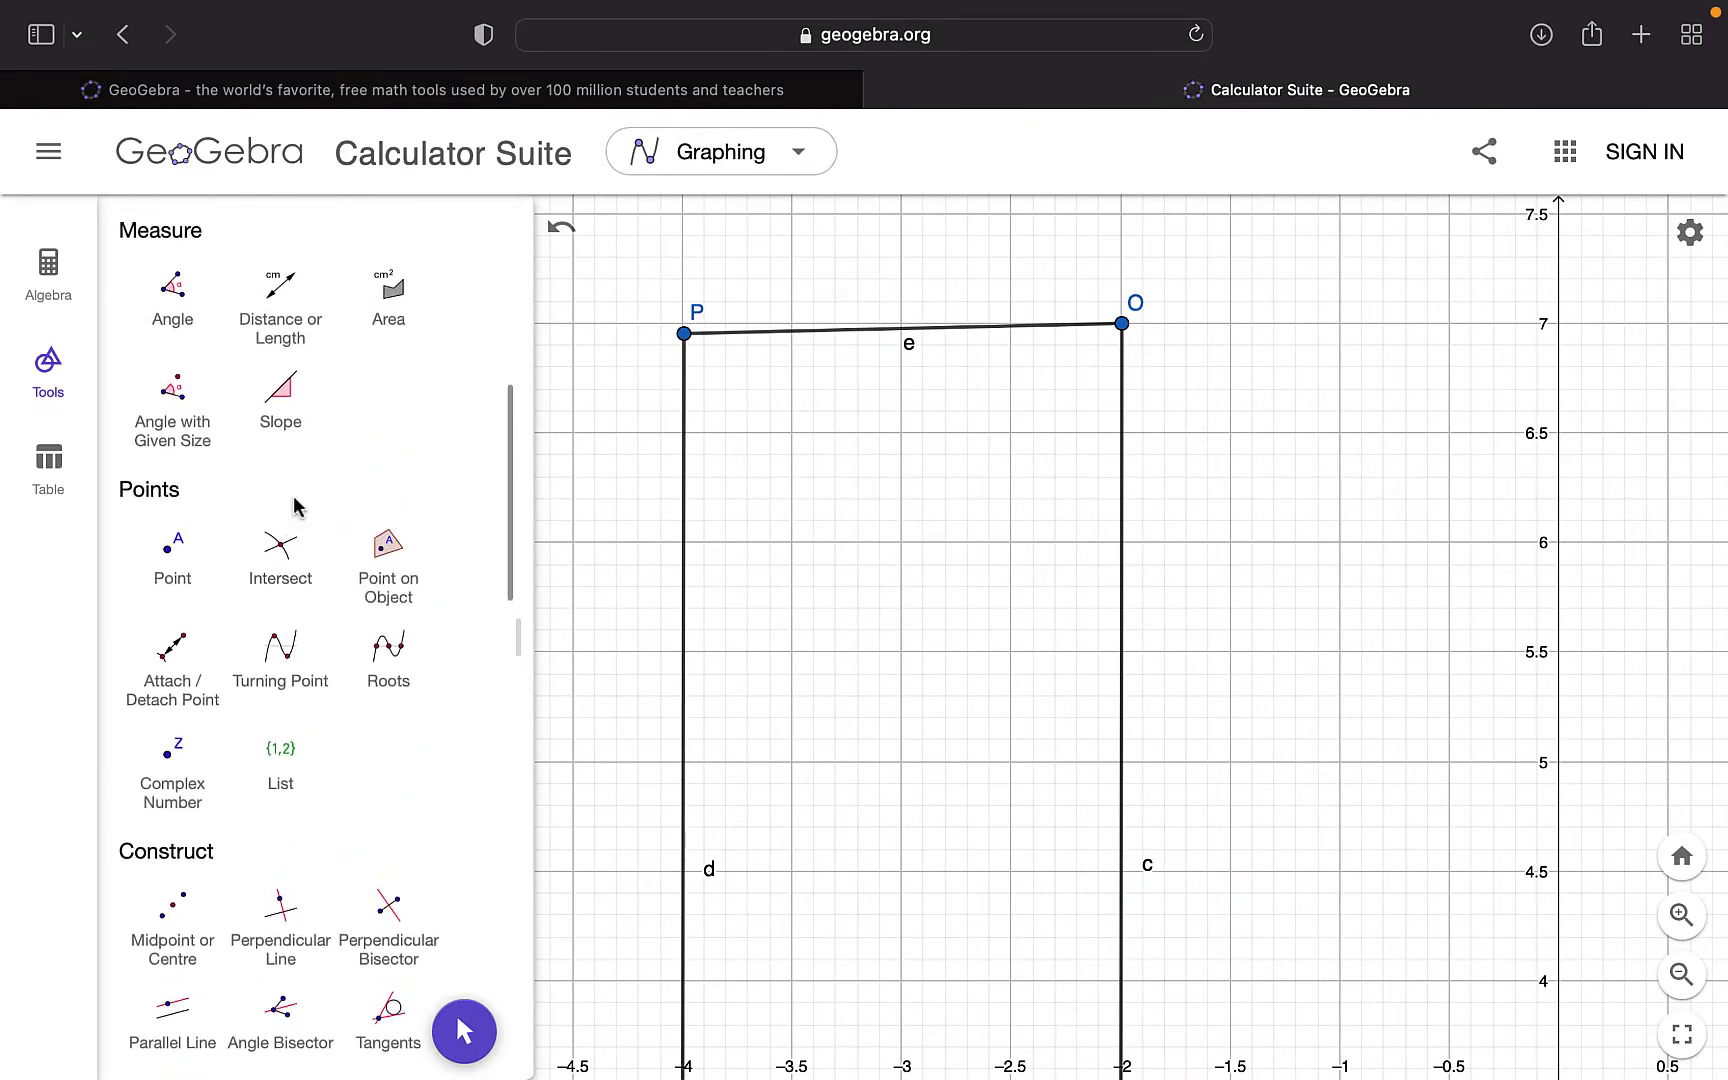
{"action": "left_click", "coordinate": [360, 455]}
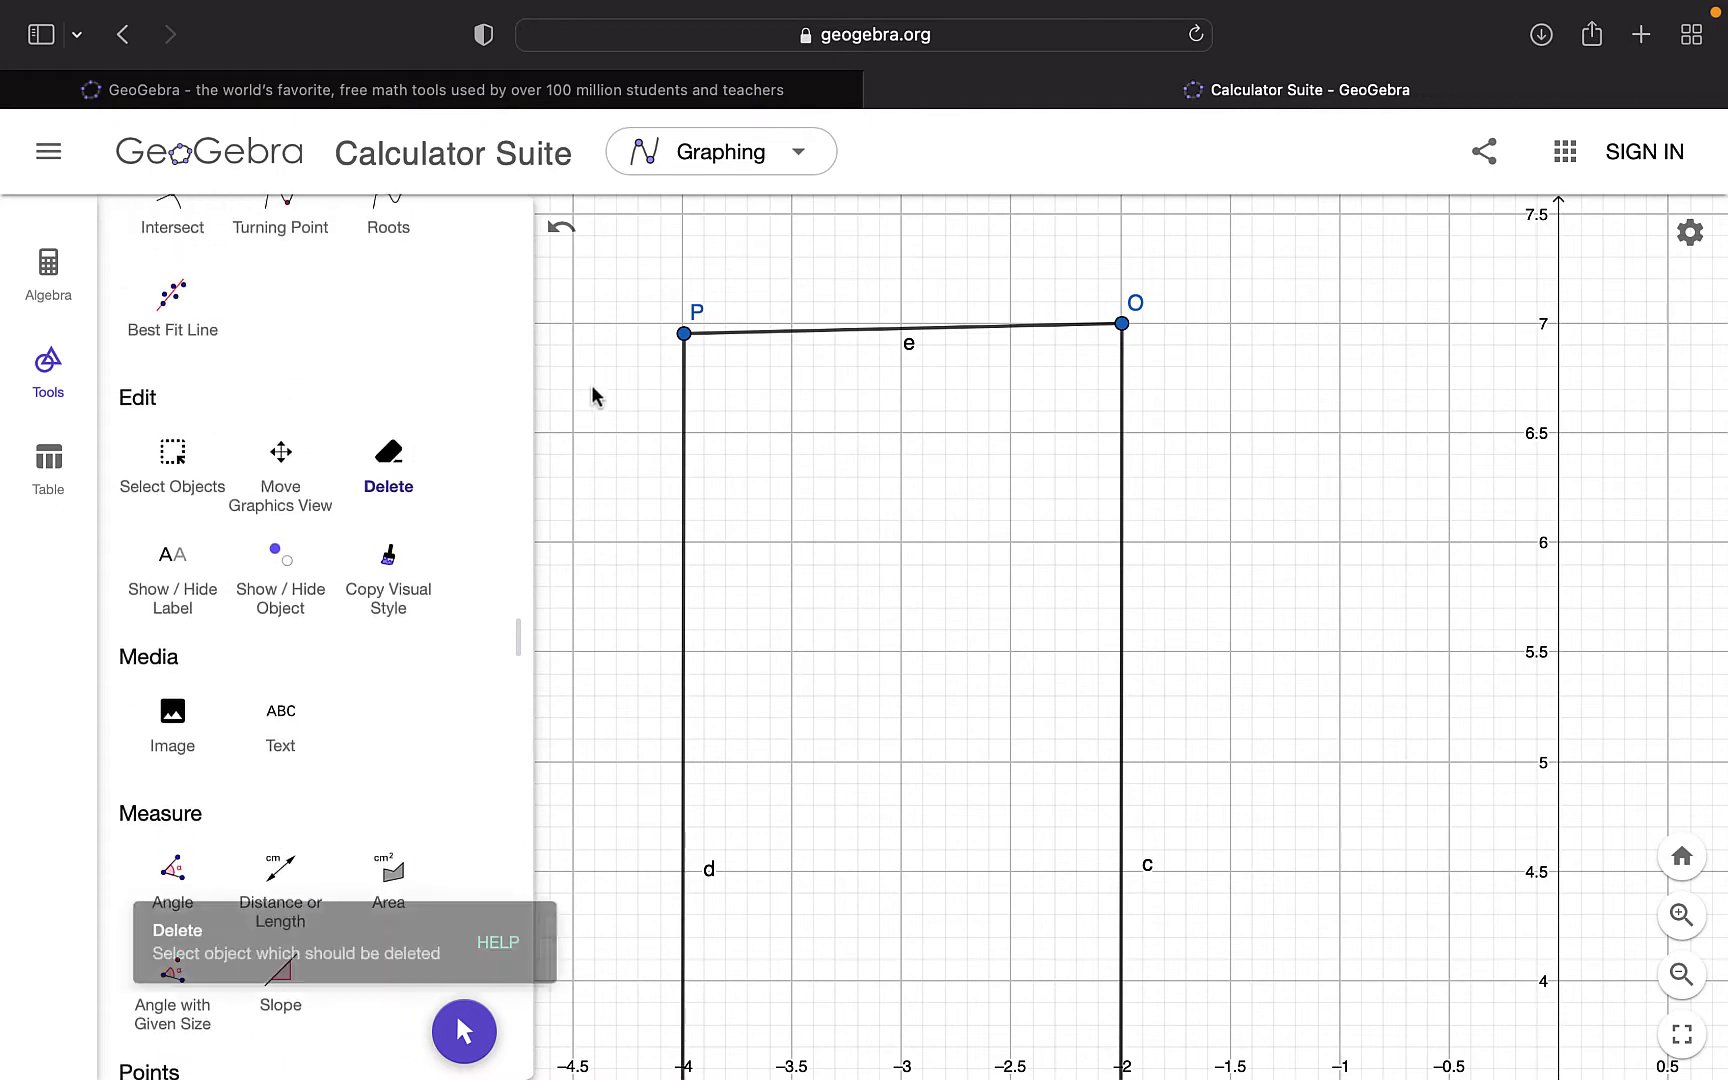
{"action": "left_click", "coordinate": [737, 335]}
{"action": "left_click", "coordinate": [686, 338]}
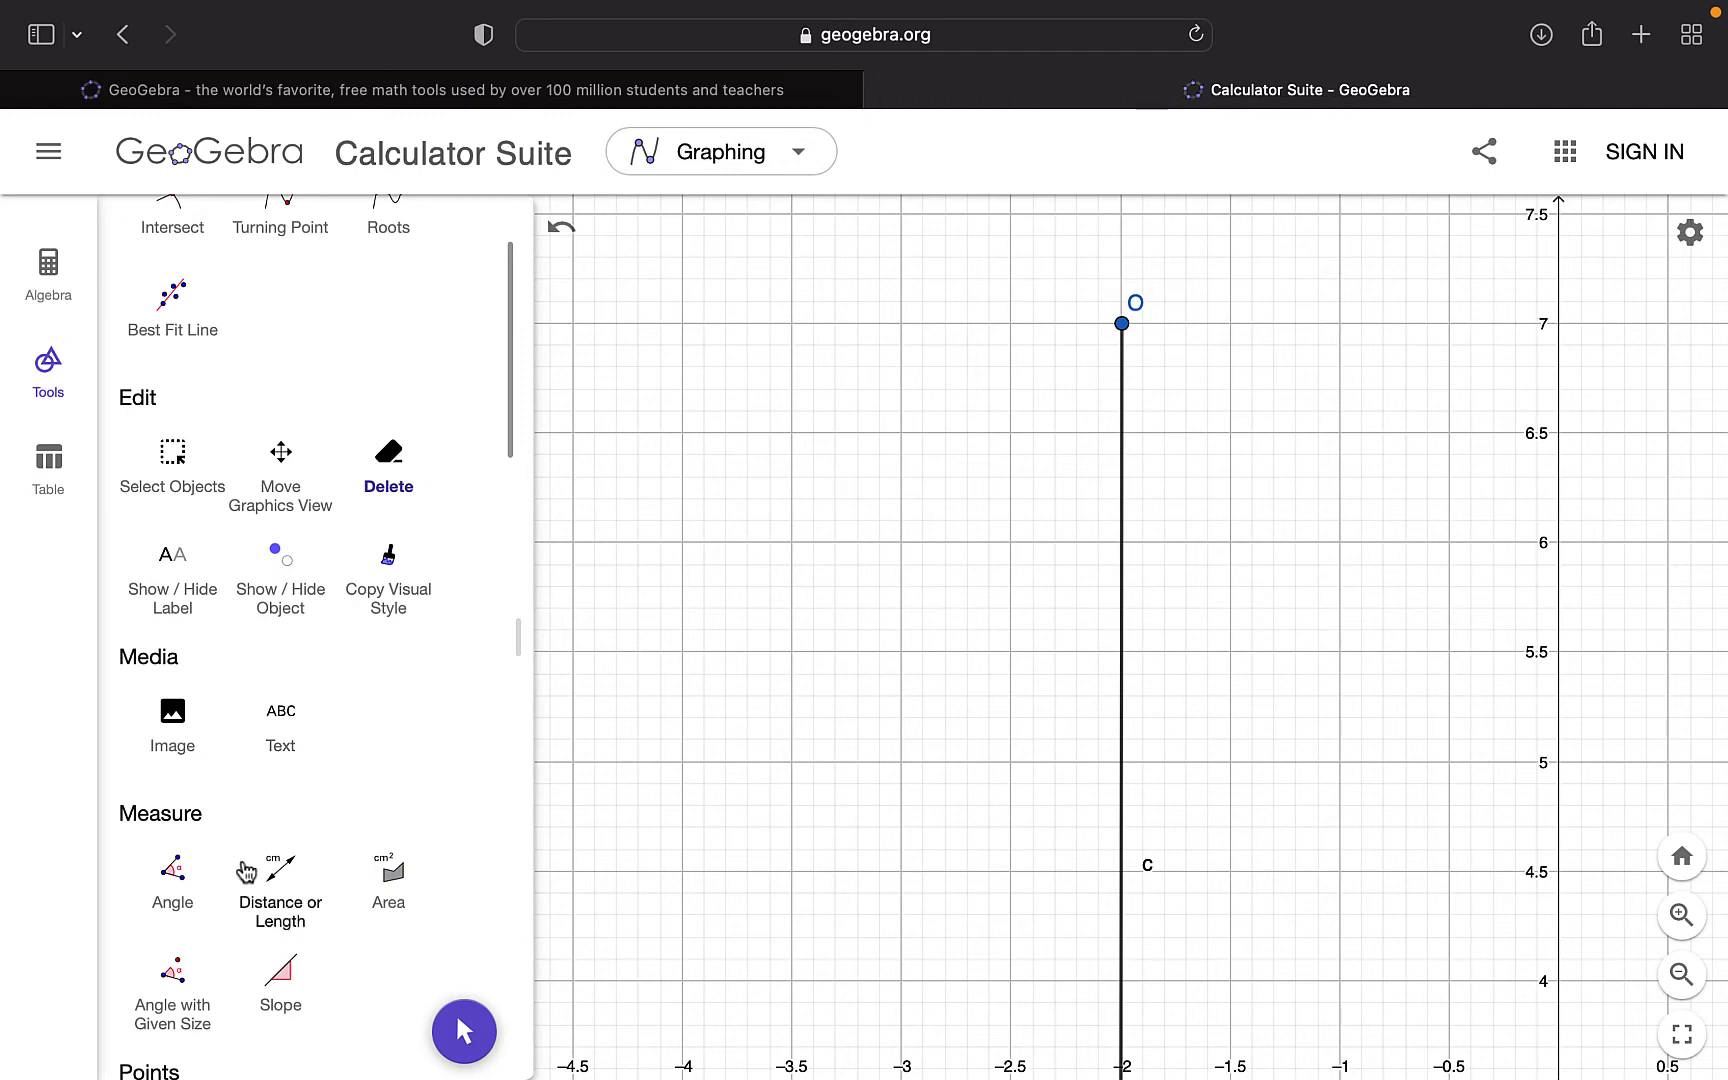
{"action": "scroll", "coordinate": [247, 868], "scroll_direction": "down", "scroll_amount": 15}
{"action": "scroll", "coordinate": [247, 862], "scroll_direction": "down", "scroll_amount": 2}
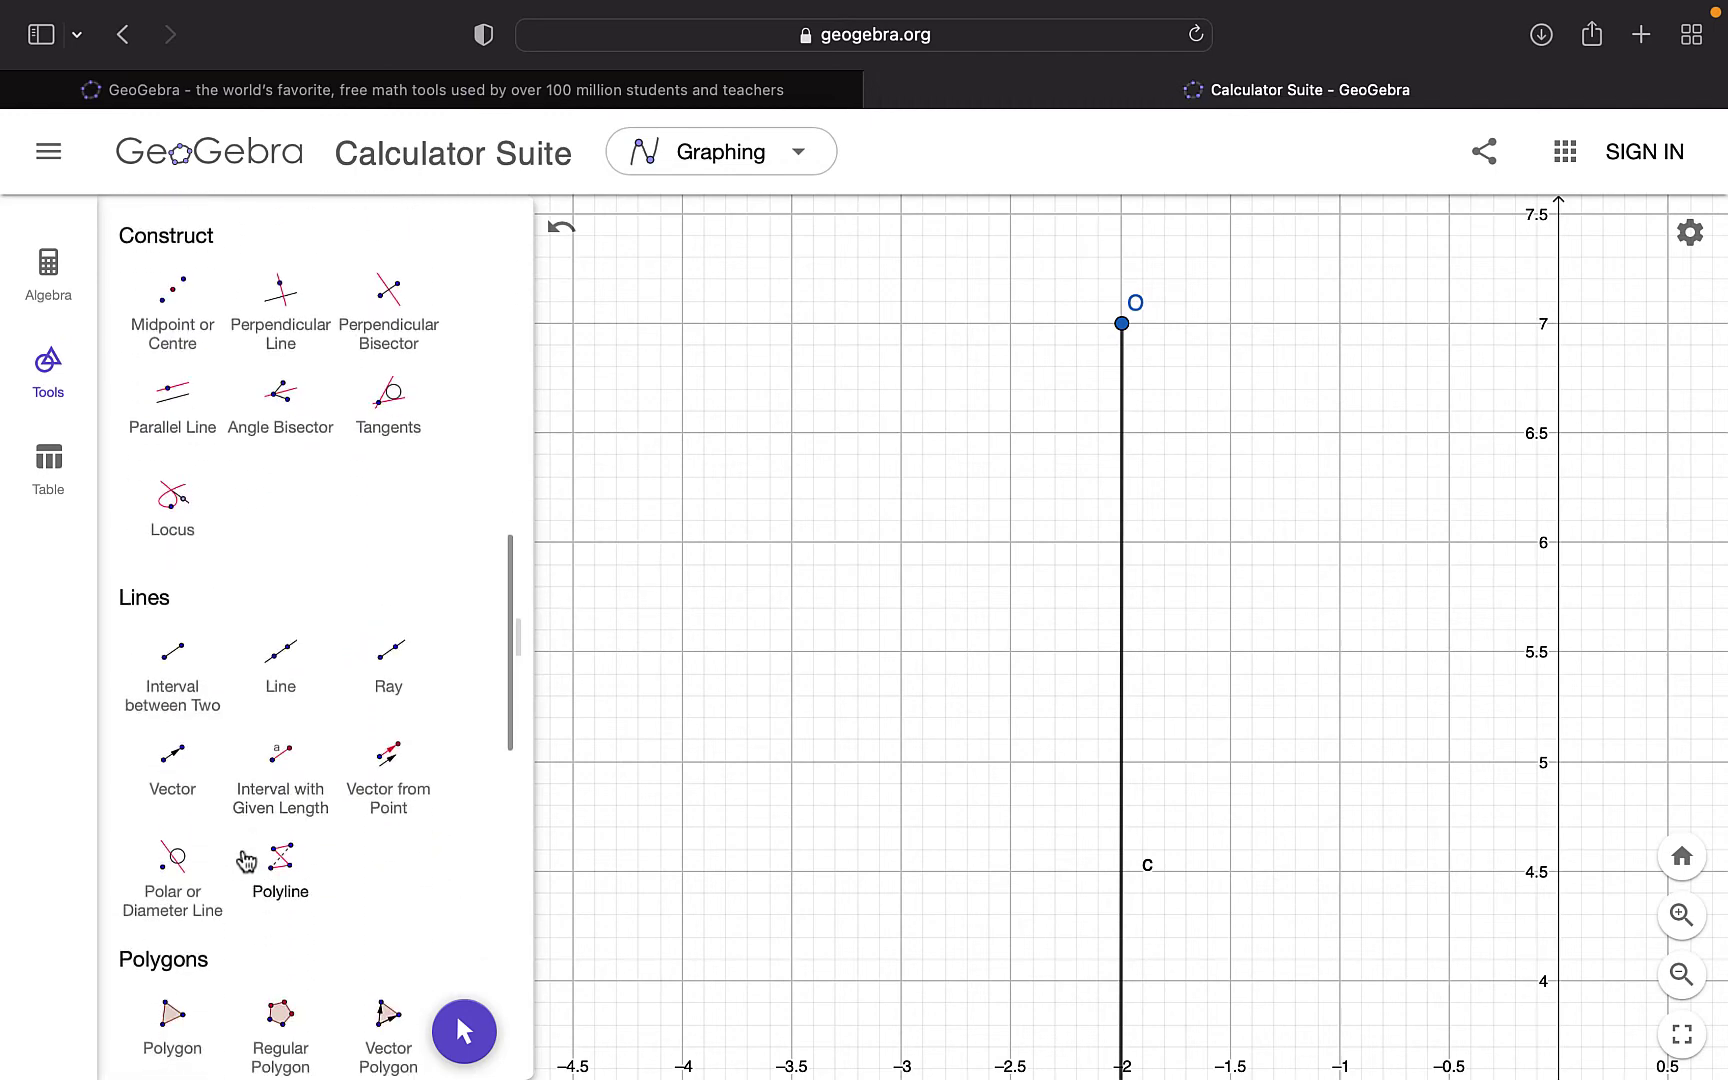
{"action": "left_click", "coordinate": [180, 640]}
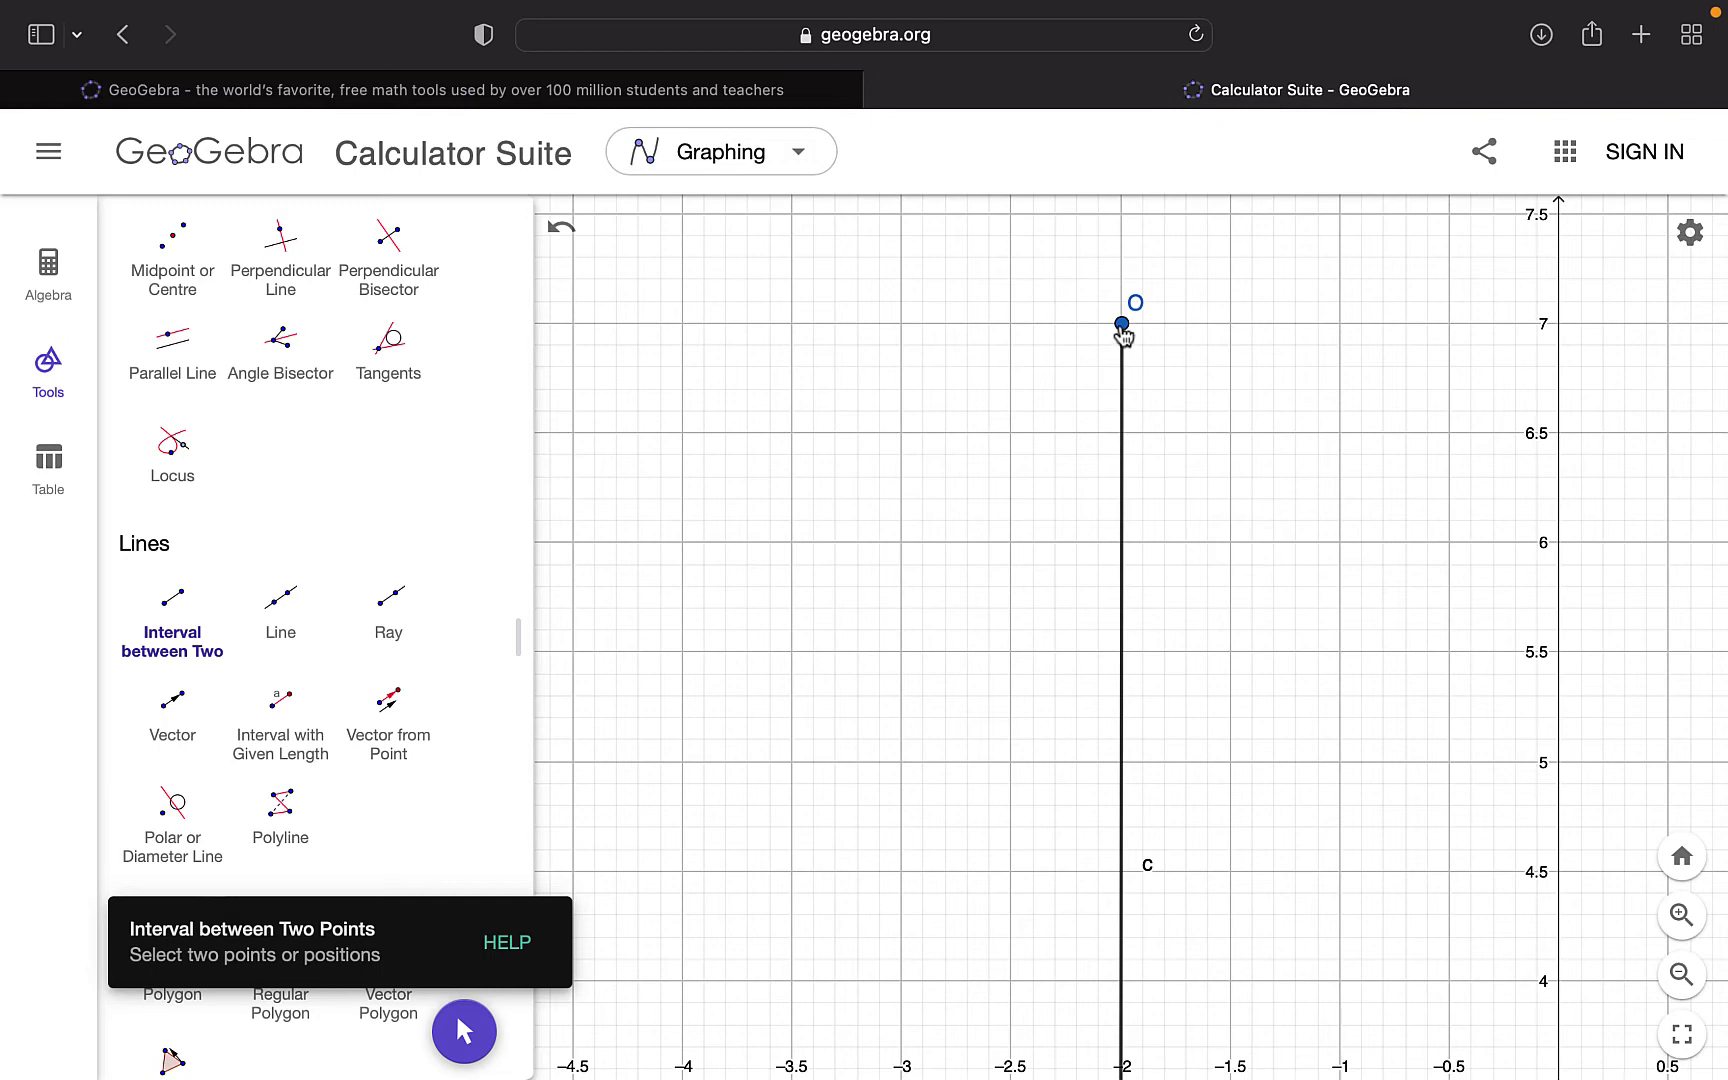
Draw a vertical segment from point N up to (-4, 7) and connect its upper end with point O
{"action": "scroll", "coordinate": [205, 290], "scroll_direction": "up", "scroll_amount": 5}
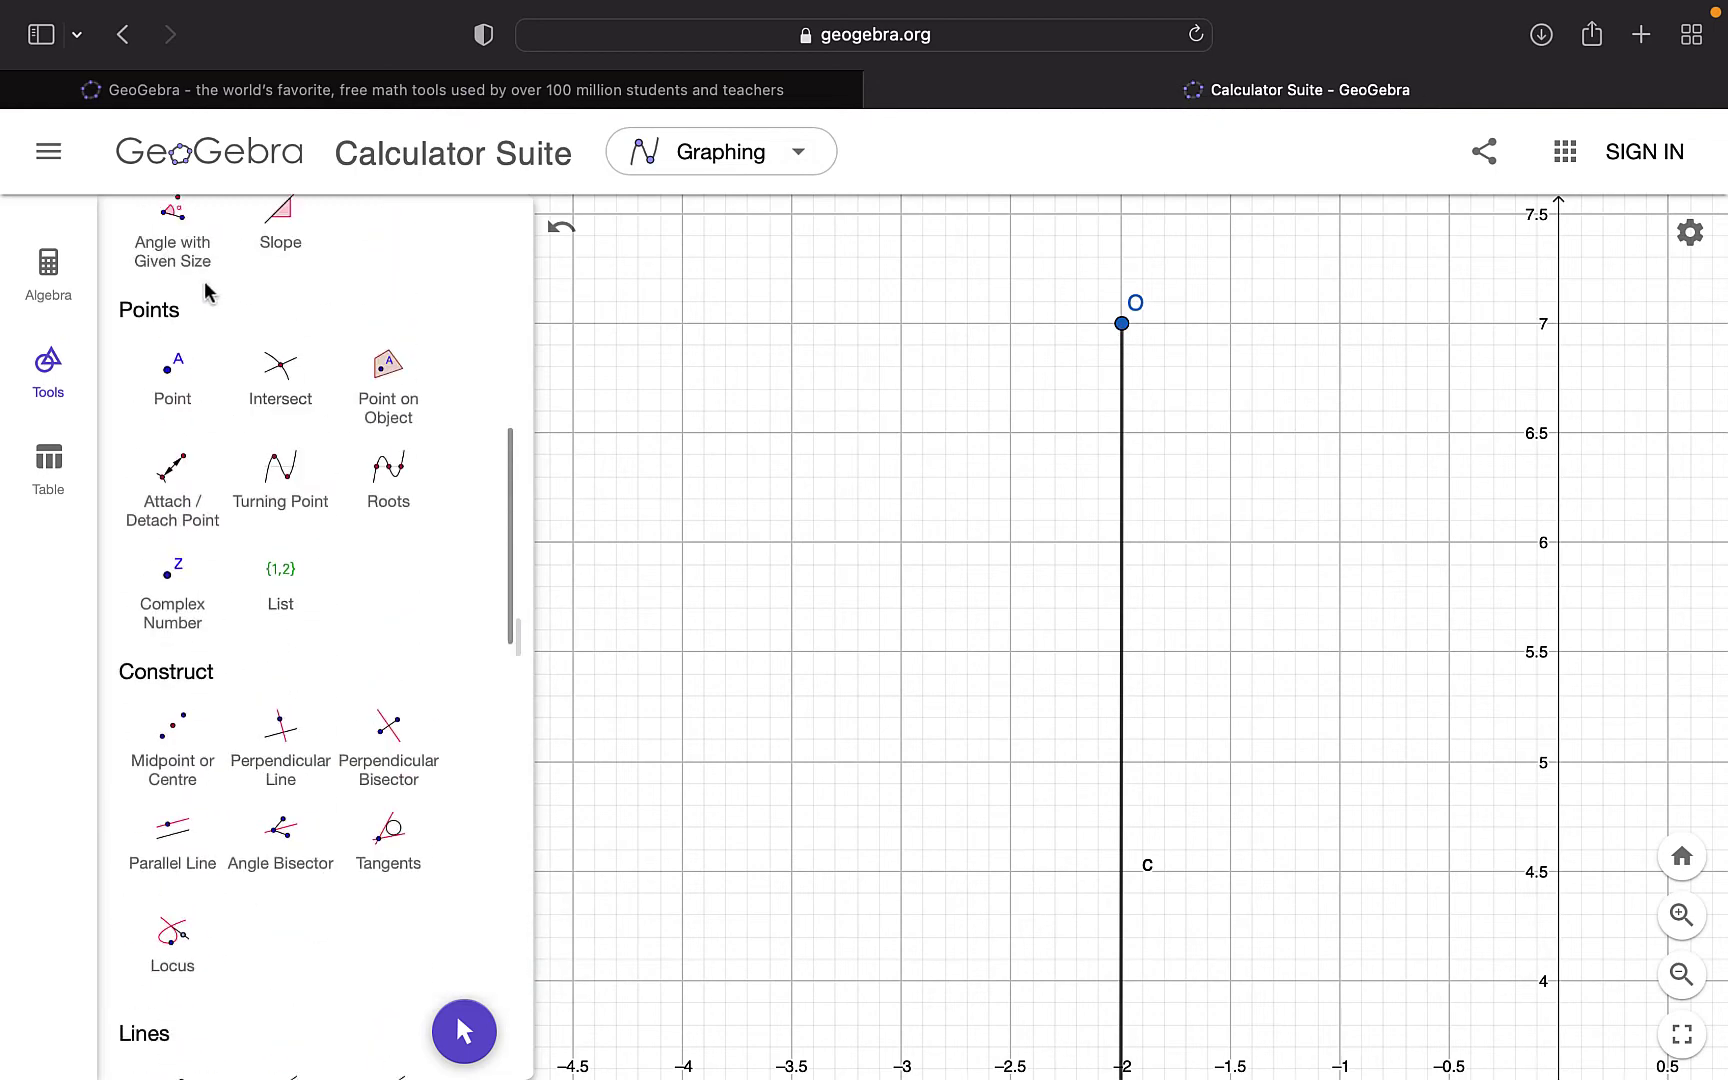
{"action": "scroll", "coordinate": [174, 290], "scroll_direction": "up", "scroll_amount": 10}
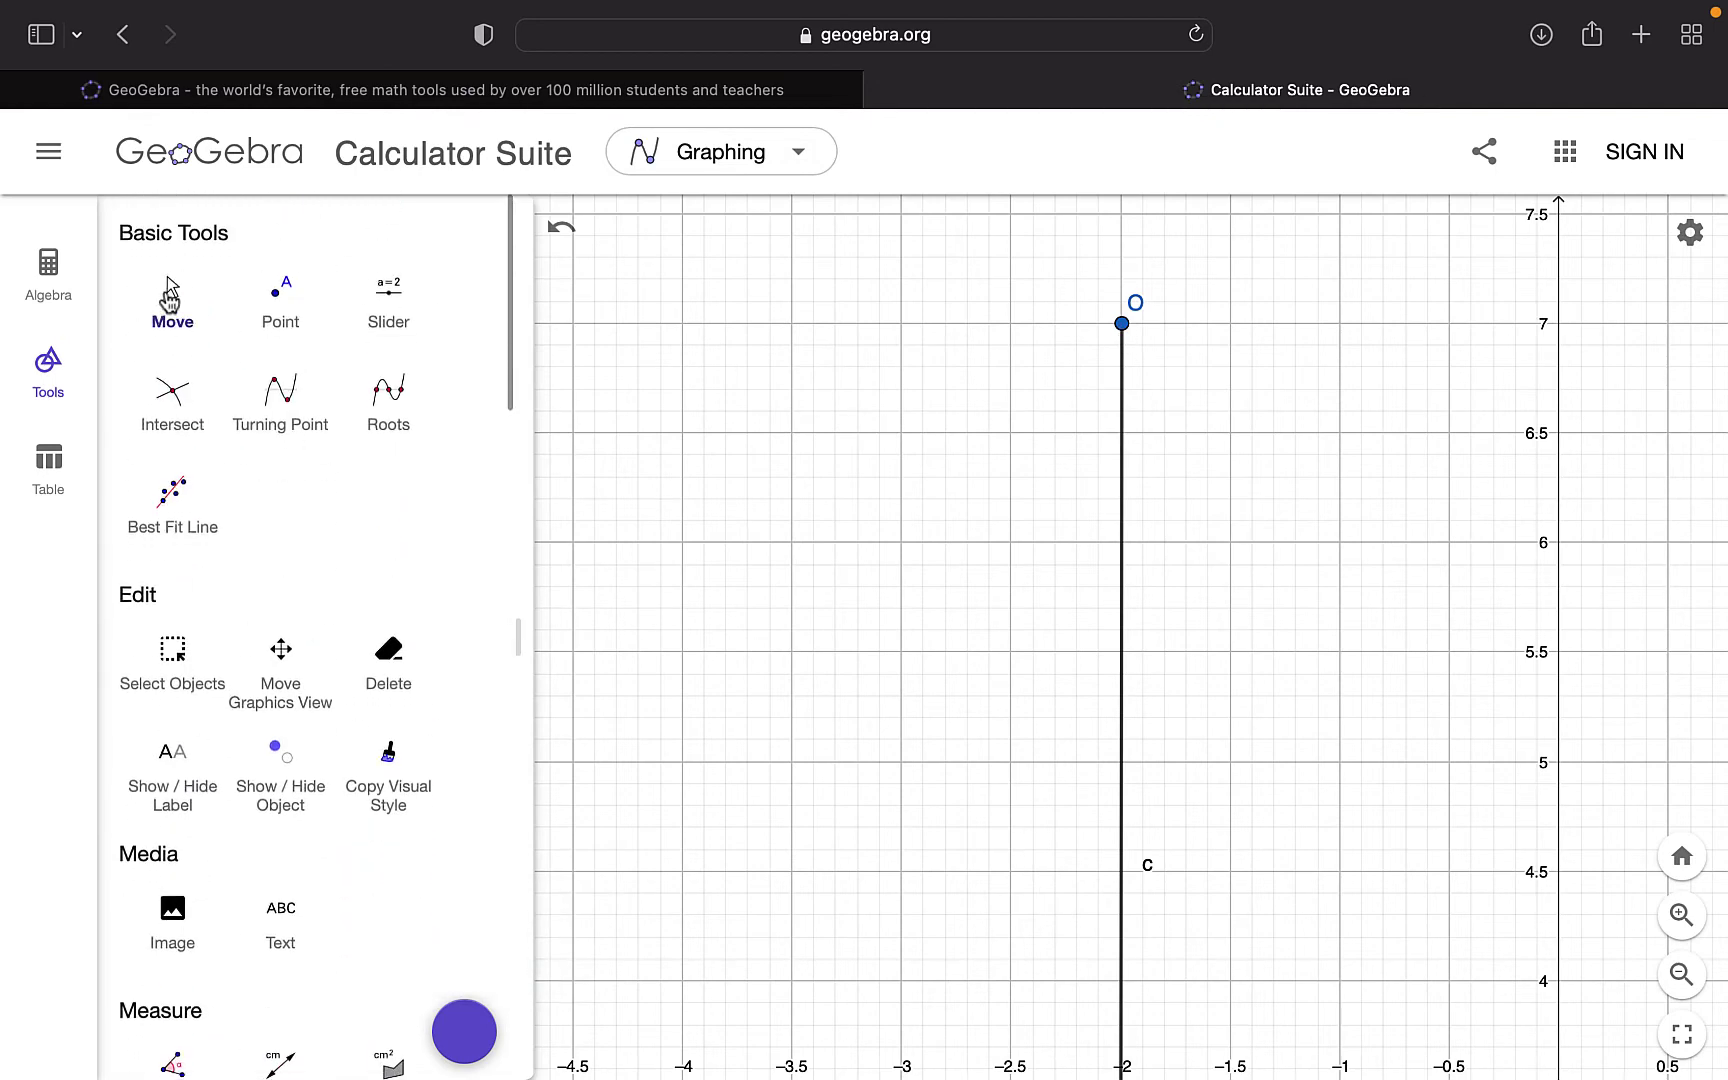
{"action": "left_click", "coordinate": [169, 297]}
{"action": "left_click_drag", "start_coordinate": [945, 825], "coordinate": [1042, 667]}
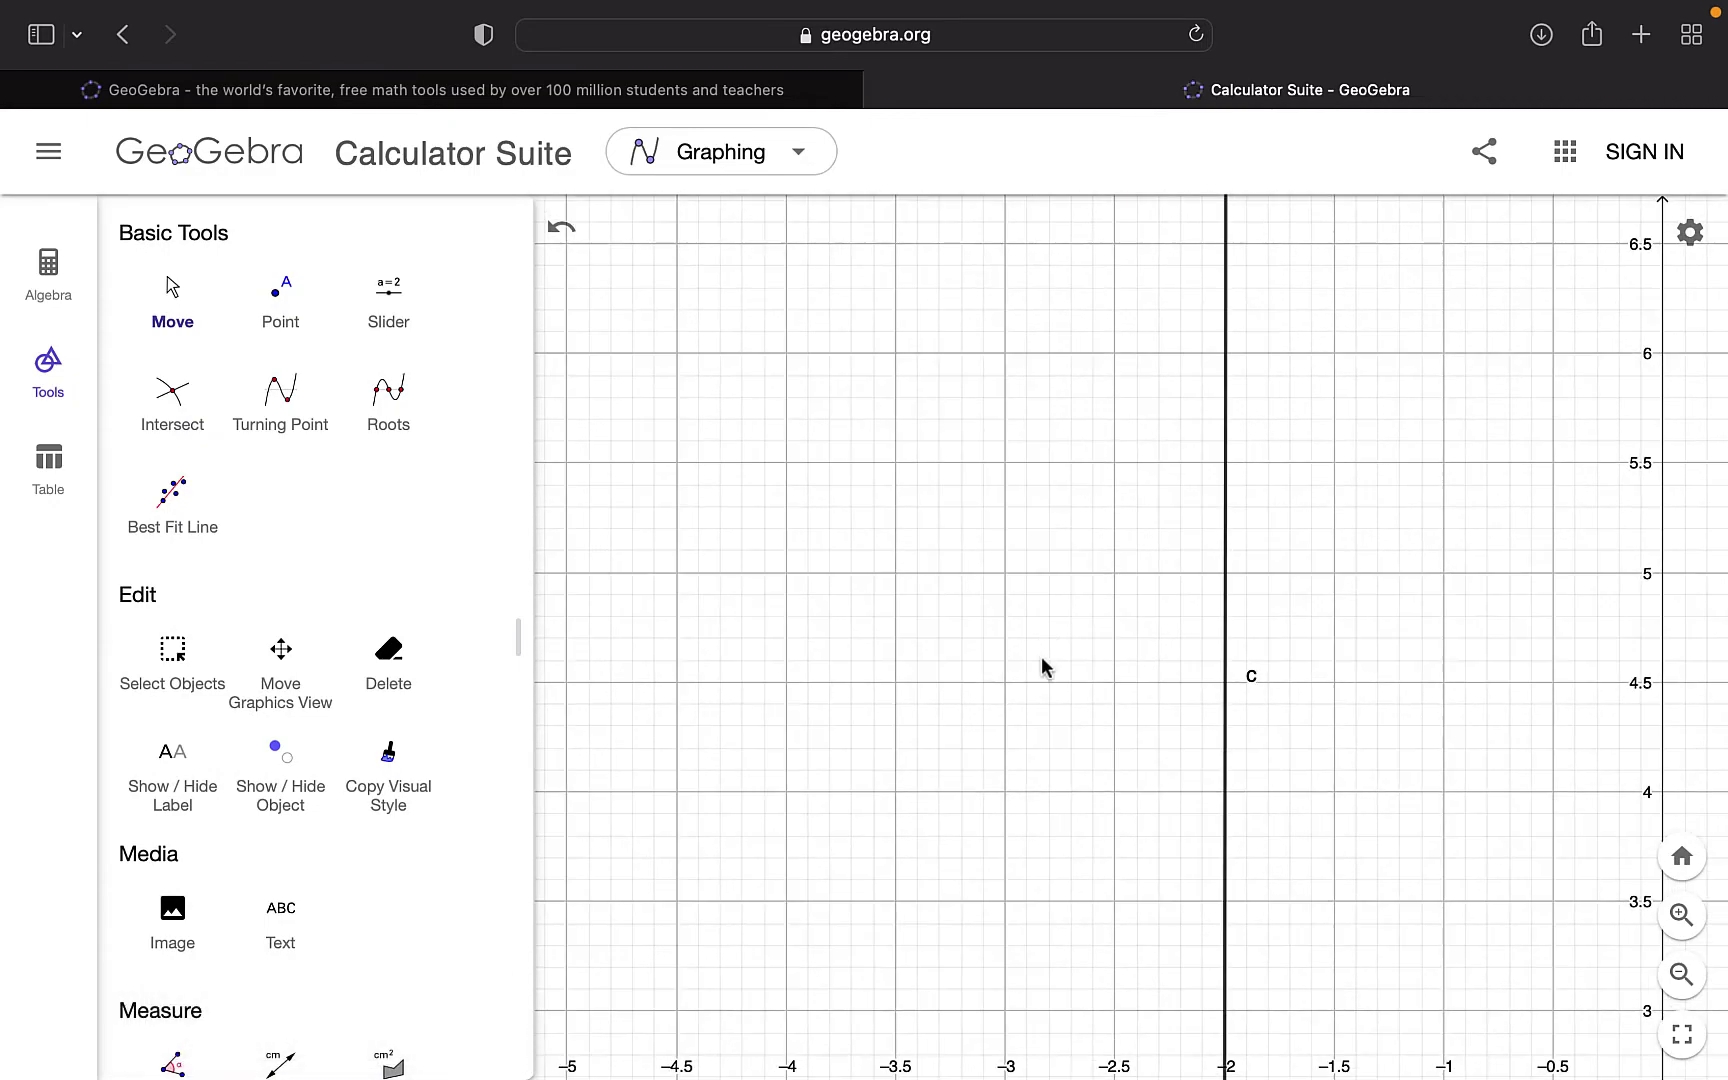
{"action": "scroll", "coordinate": [1042, 667], "scroll_direction": "down", "scroll_amount": 5}
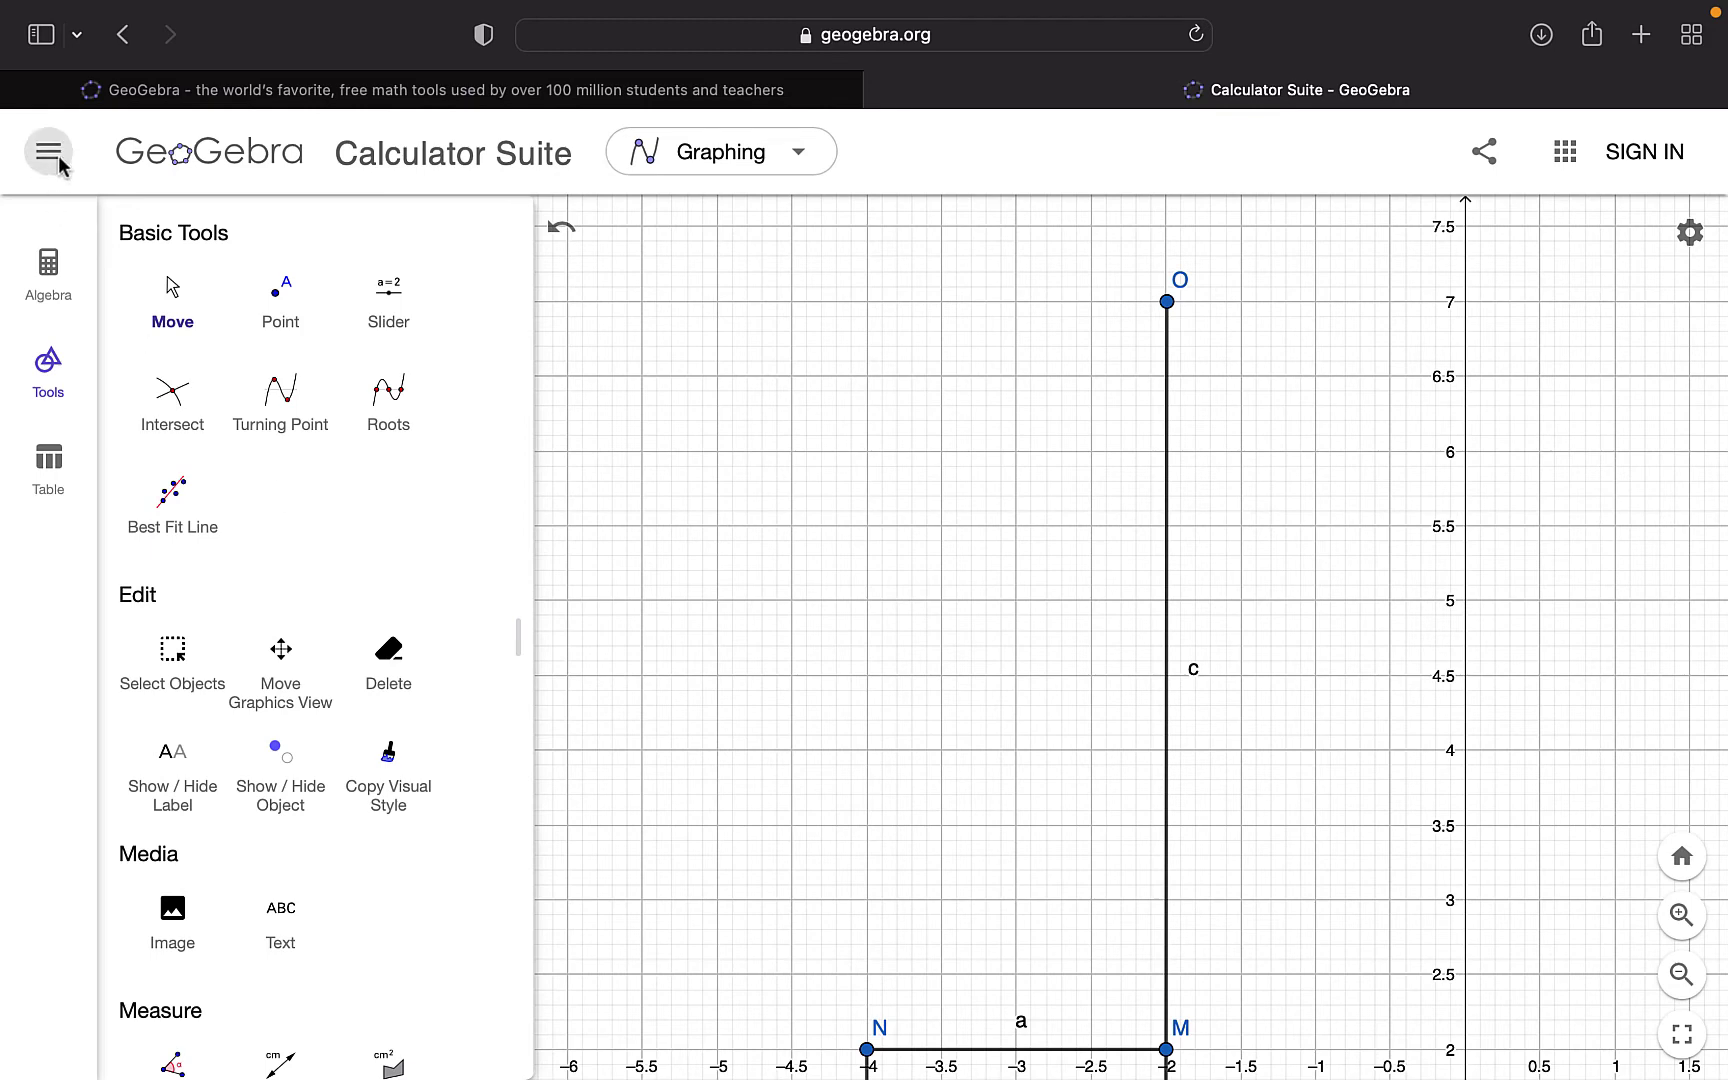
{"action": "scroll", "coordinate": [372, 845], "scroll_direction": "down", "scroll_amount": 7}
{"action": "scroll", "coordinate": [372, 845], "scroll_direction": "down", "scroll_amount": 10}
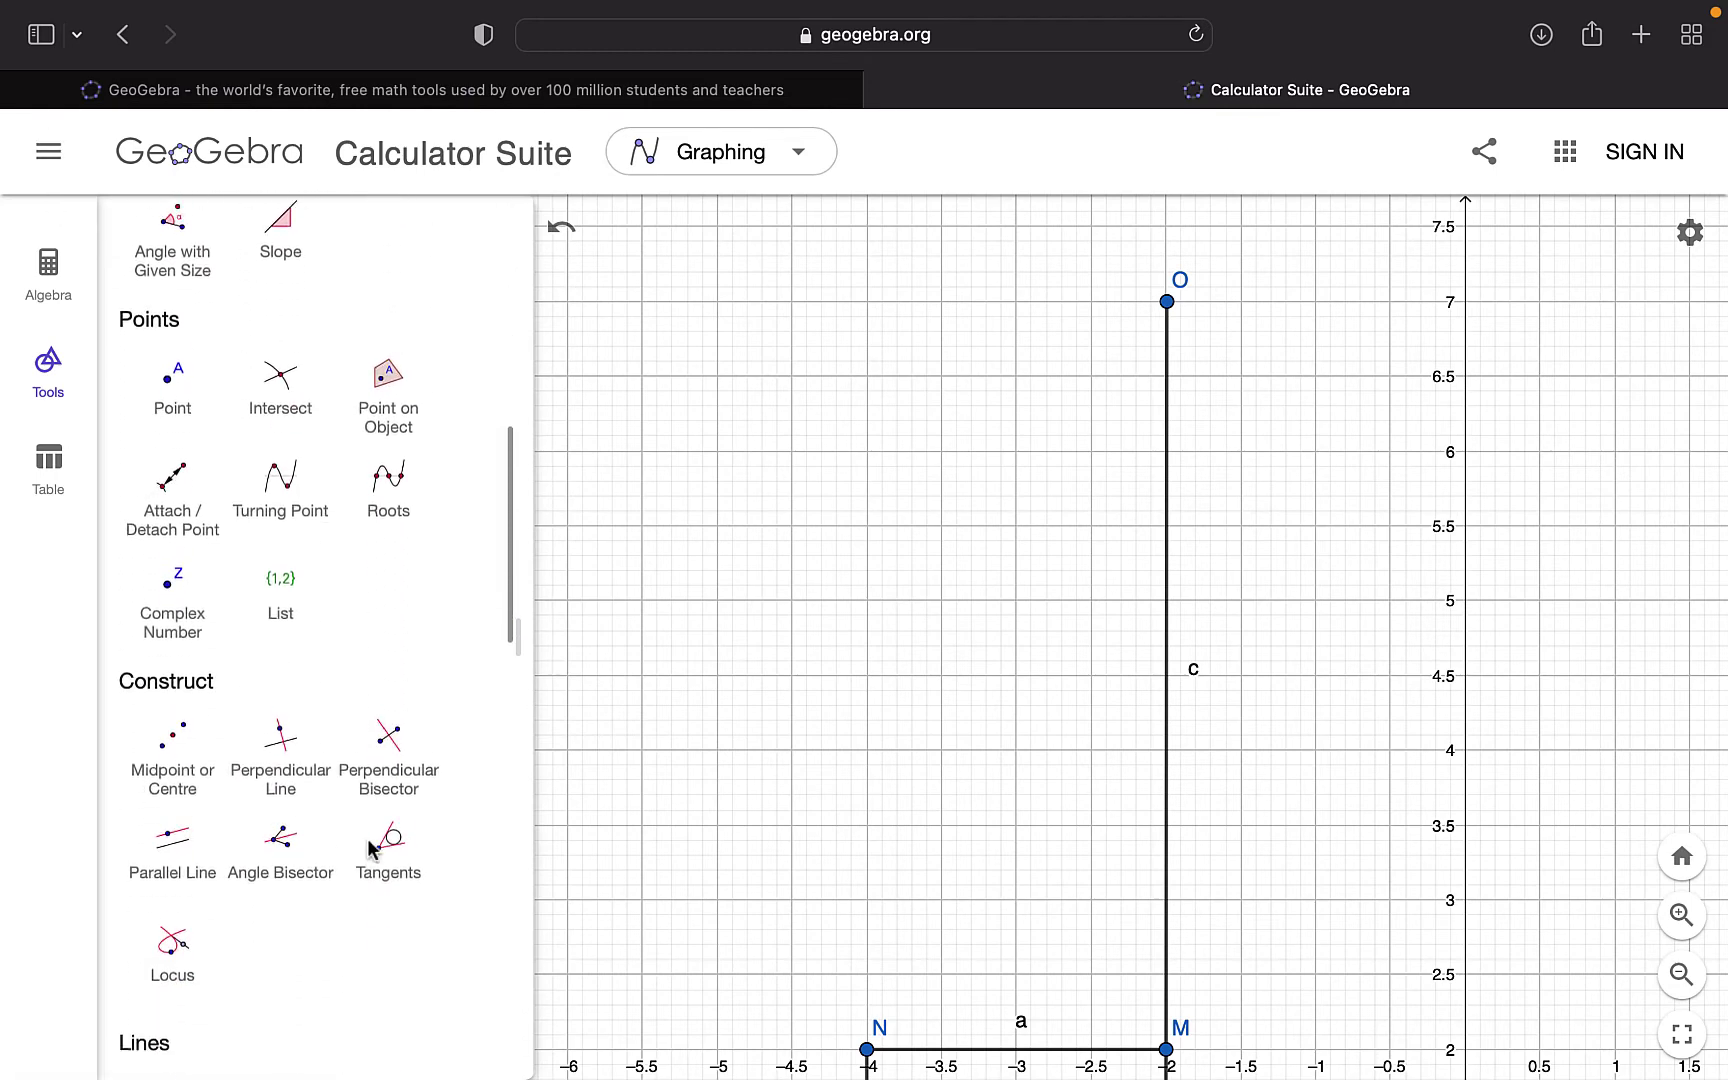
{"action": "left_click", "coordinate": [200, 650]}
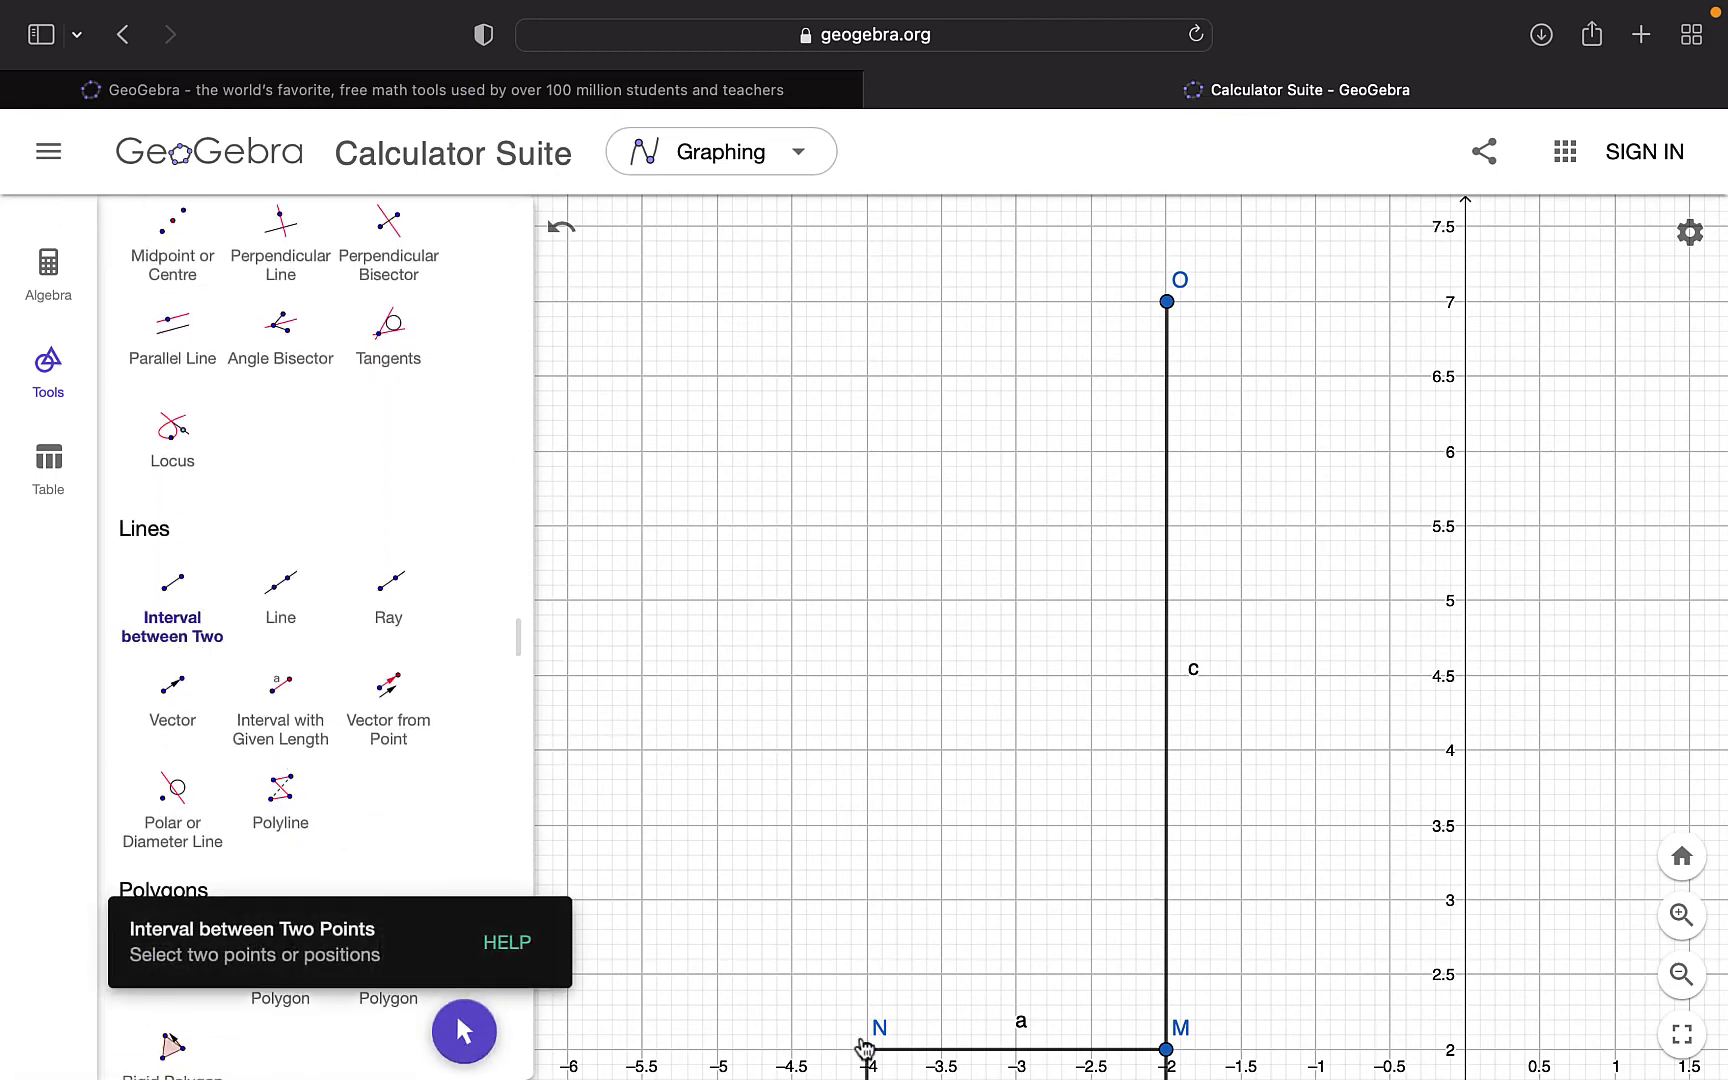
{"action": "left_click", "coordinate": [867, 1049]}
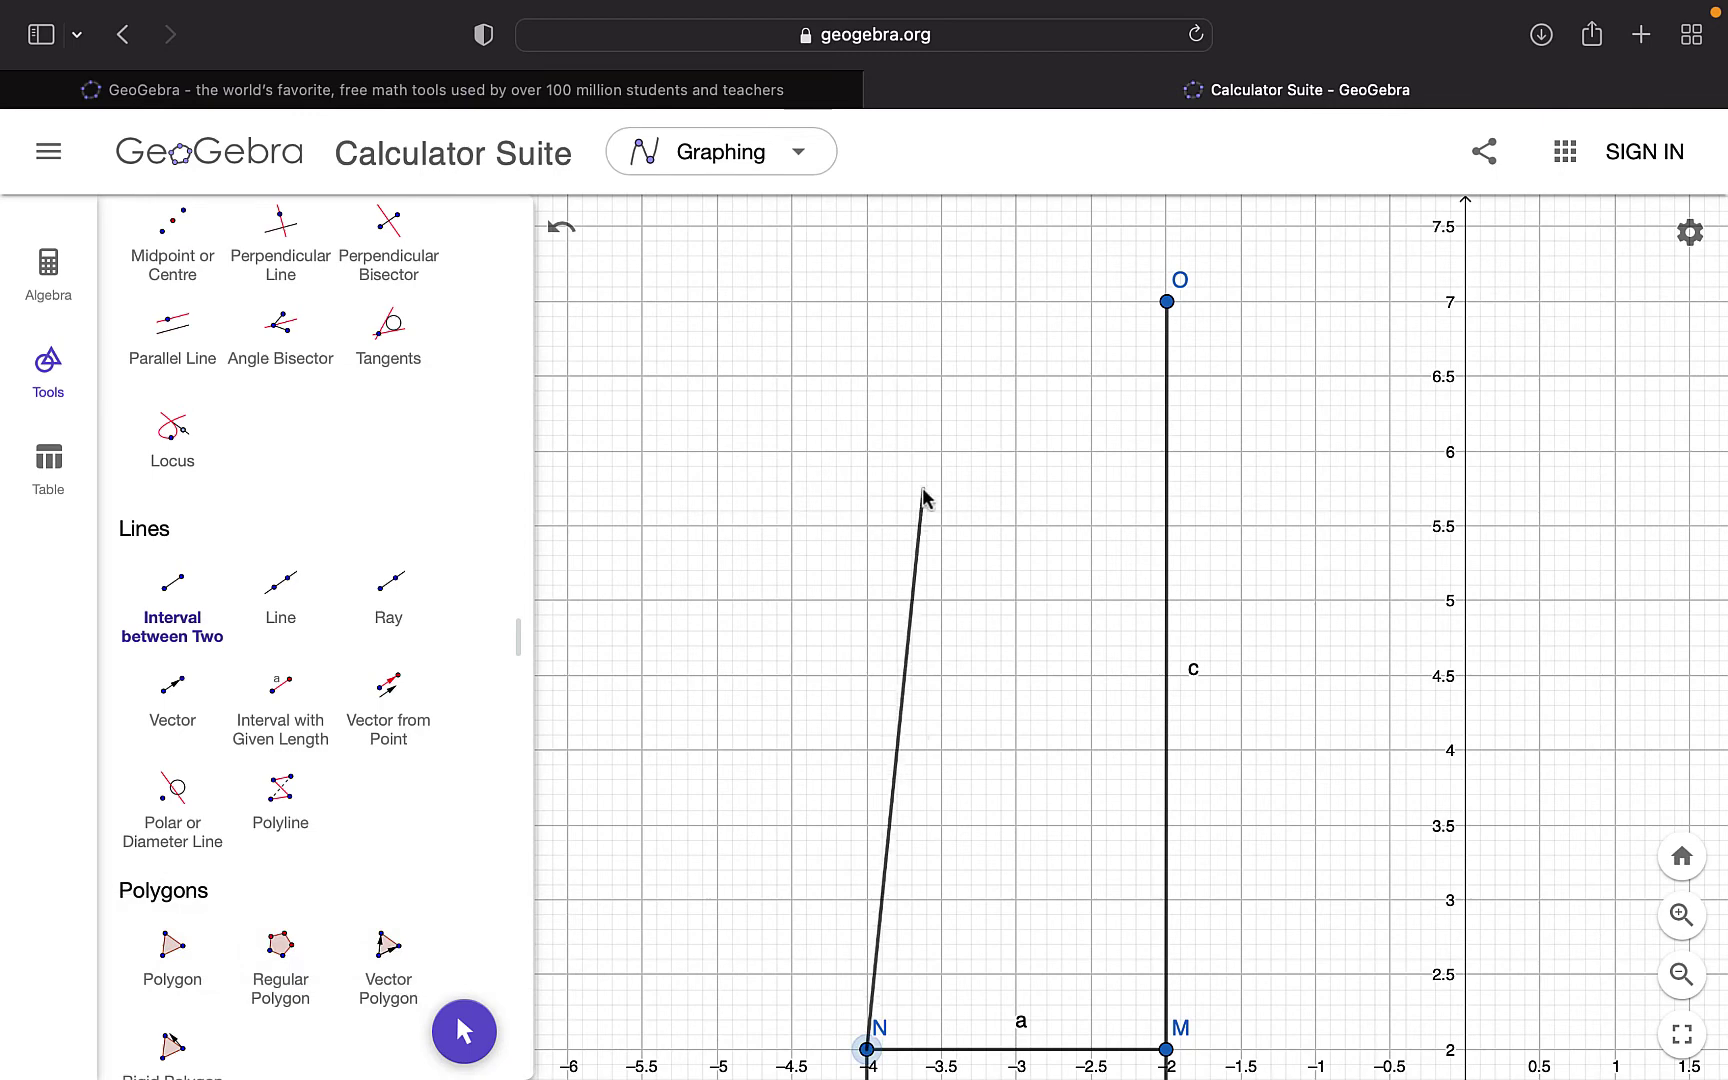
{"action": "left_click", "coordinate": [867, 302]}
{"action": "left_click", "coordinate": [867, 302]}
{"action": "left_click", "coordinate": [1167, 302]}
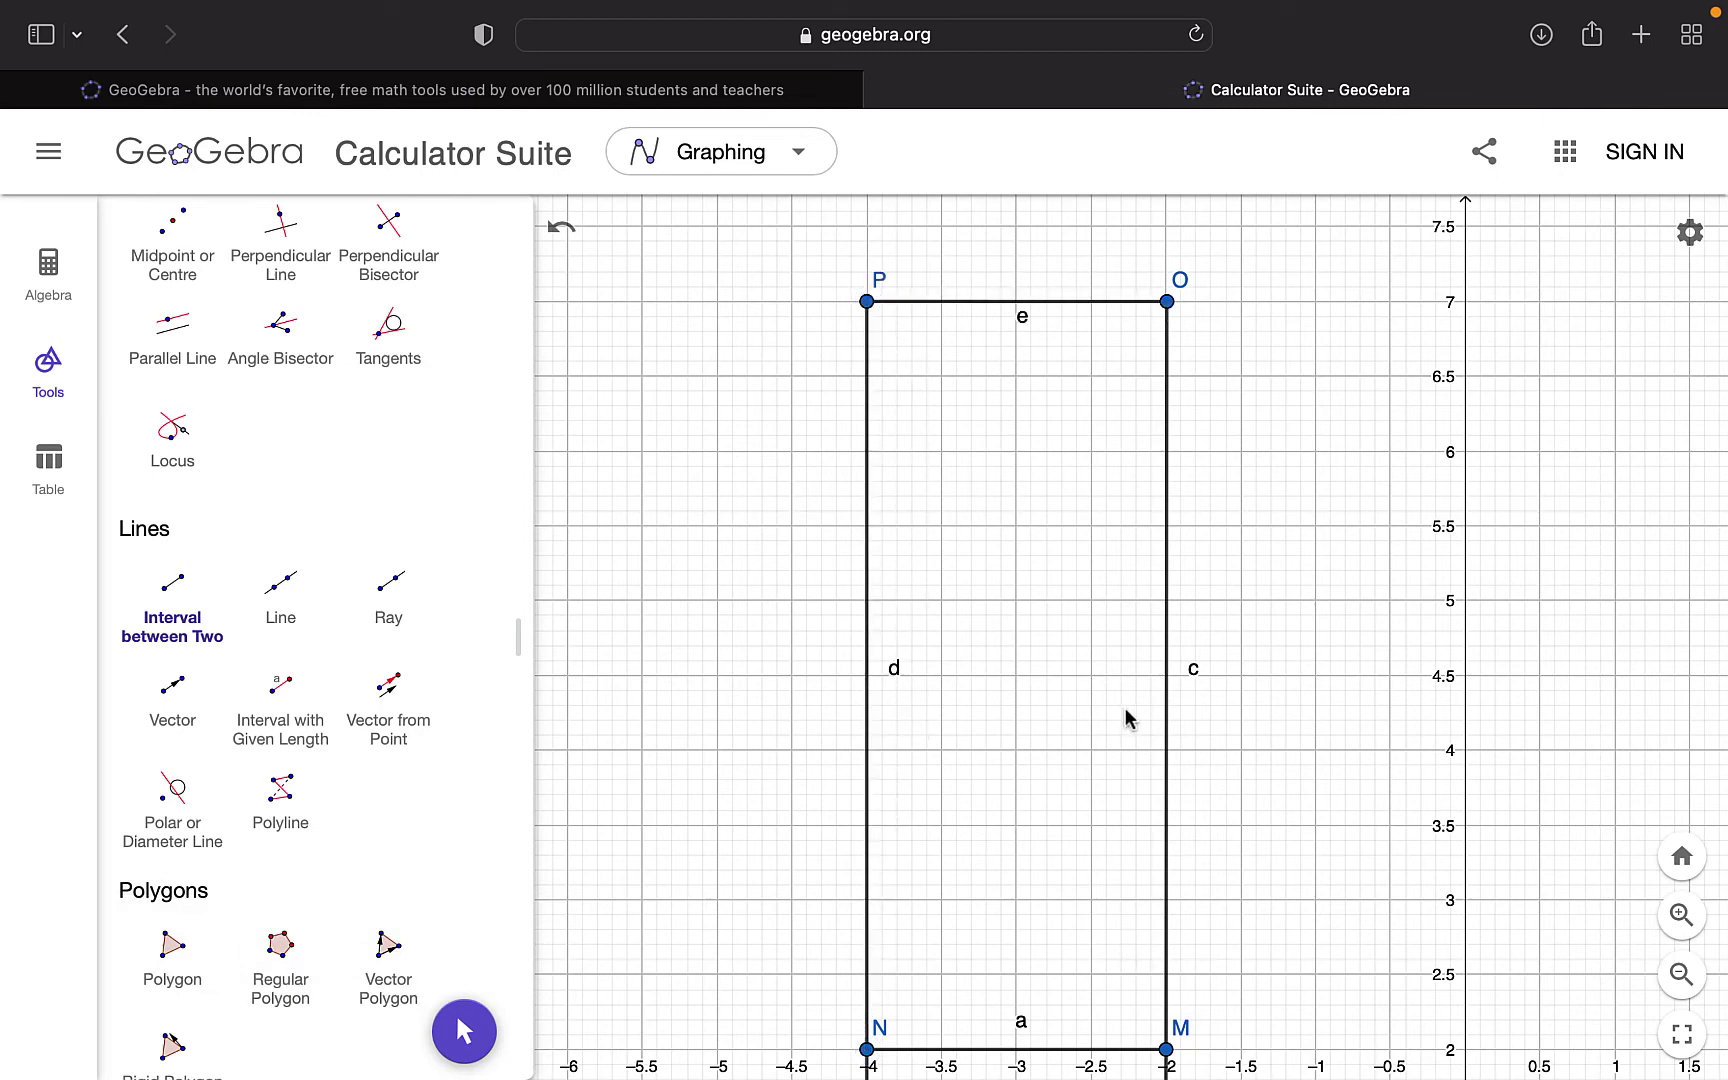
Delete the two vertical segments between the upper and lower rectangles, along with the stray point L just above H
{"action": "scroll", "coordinate": [1126, 718], "scroll_direction": "down", "scroll_amount": 10}
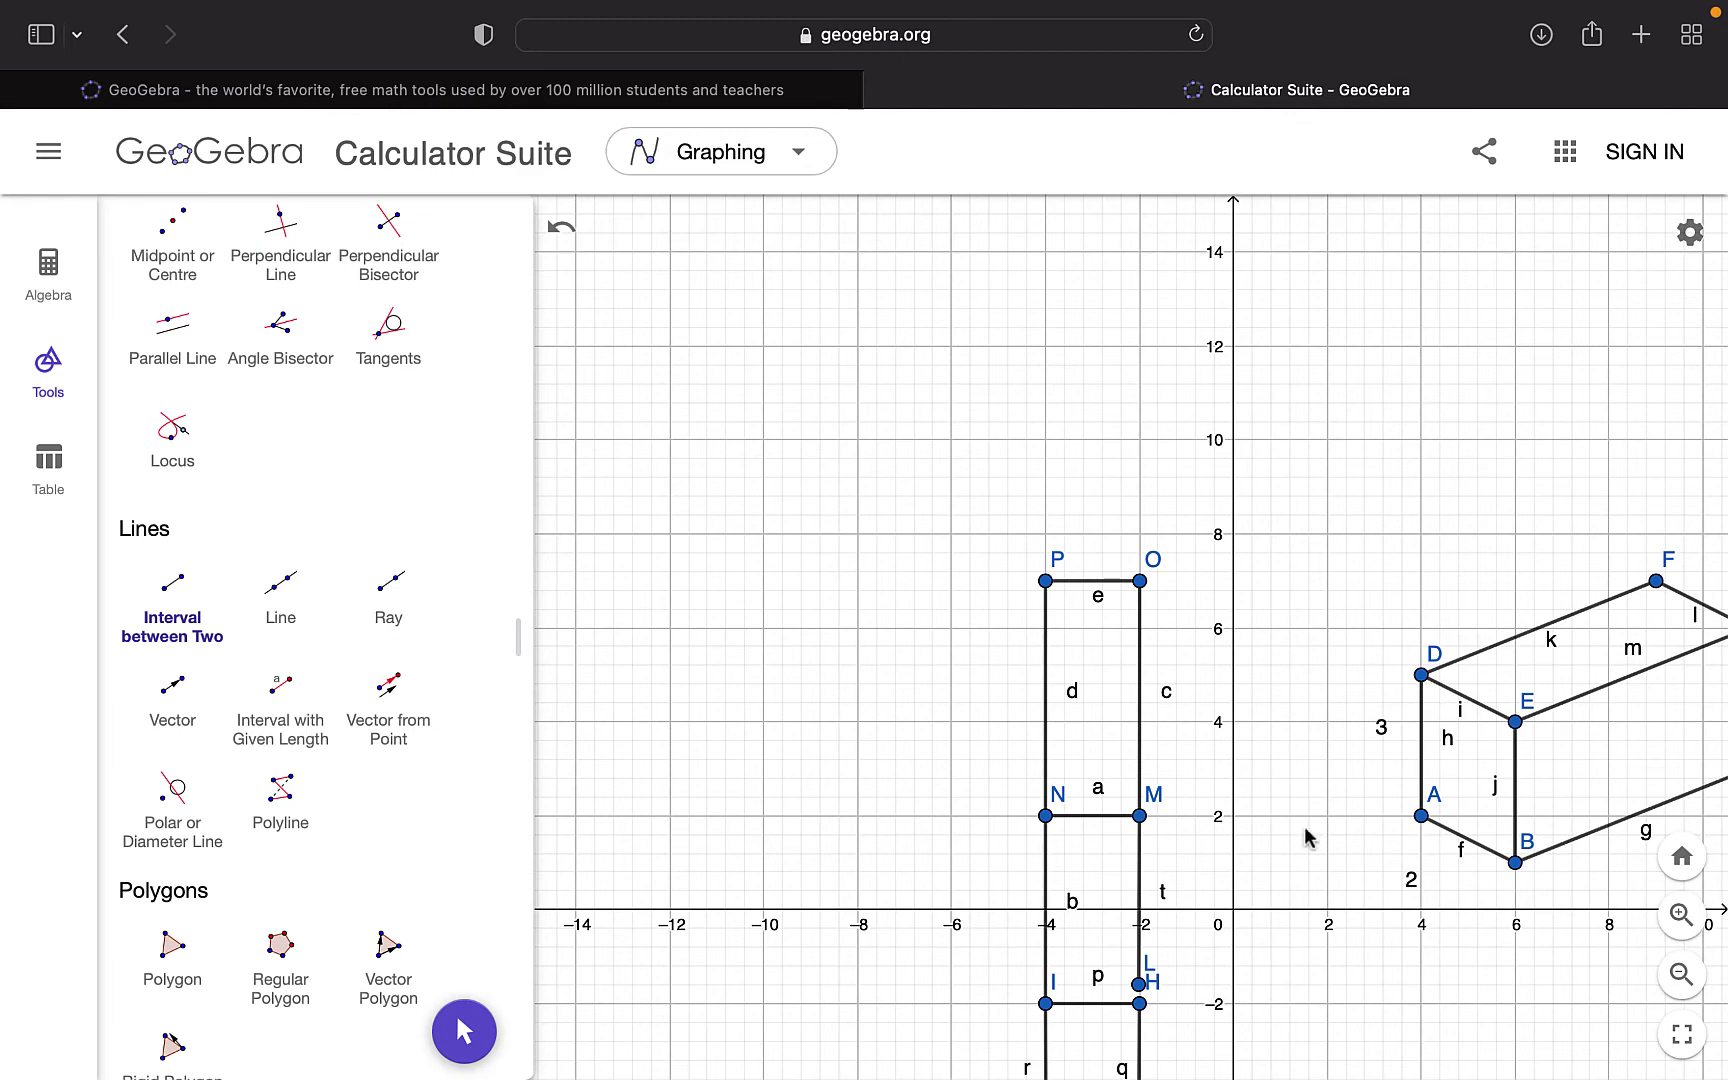
{"action": "scroll", "coordinate": [380, 730], "scroll_direction": "up", "scroll_amount": 1}
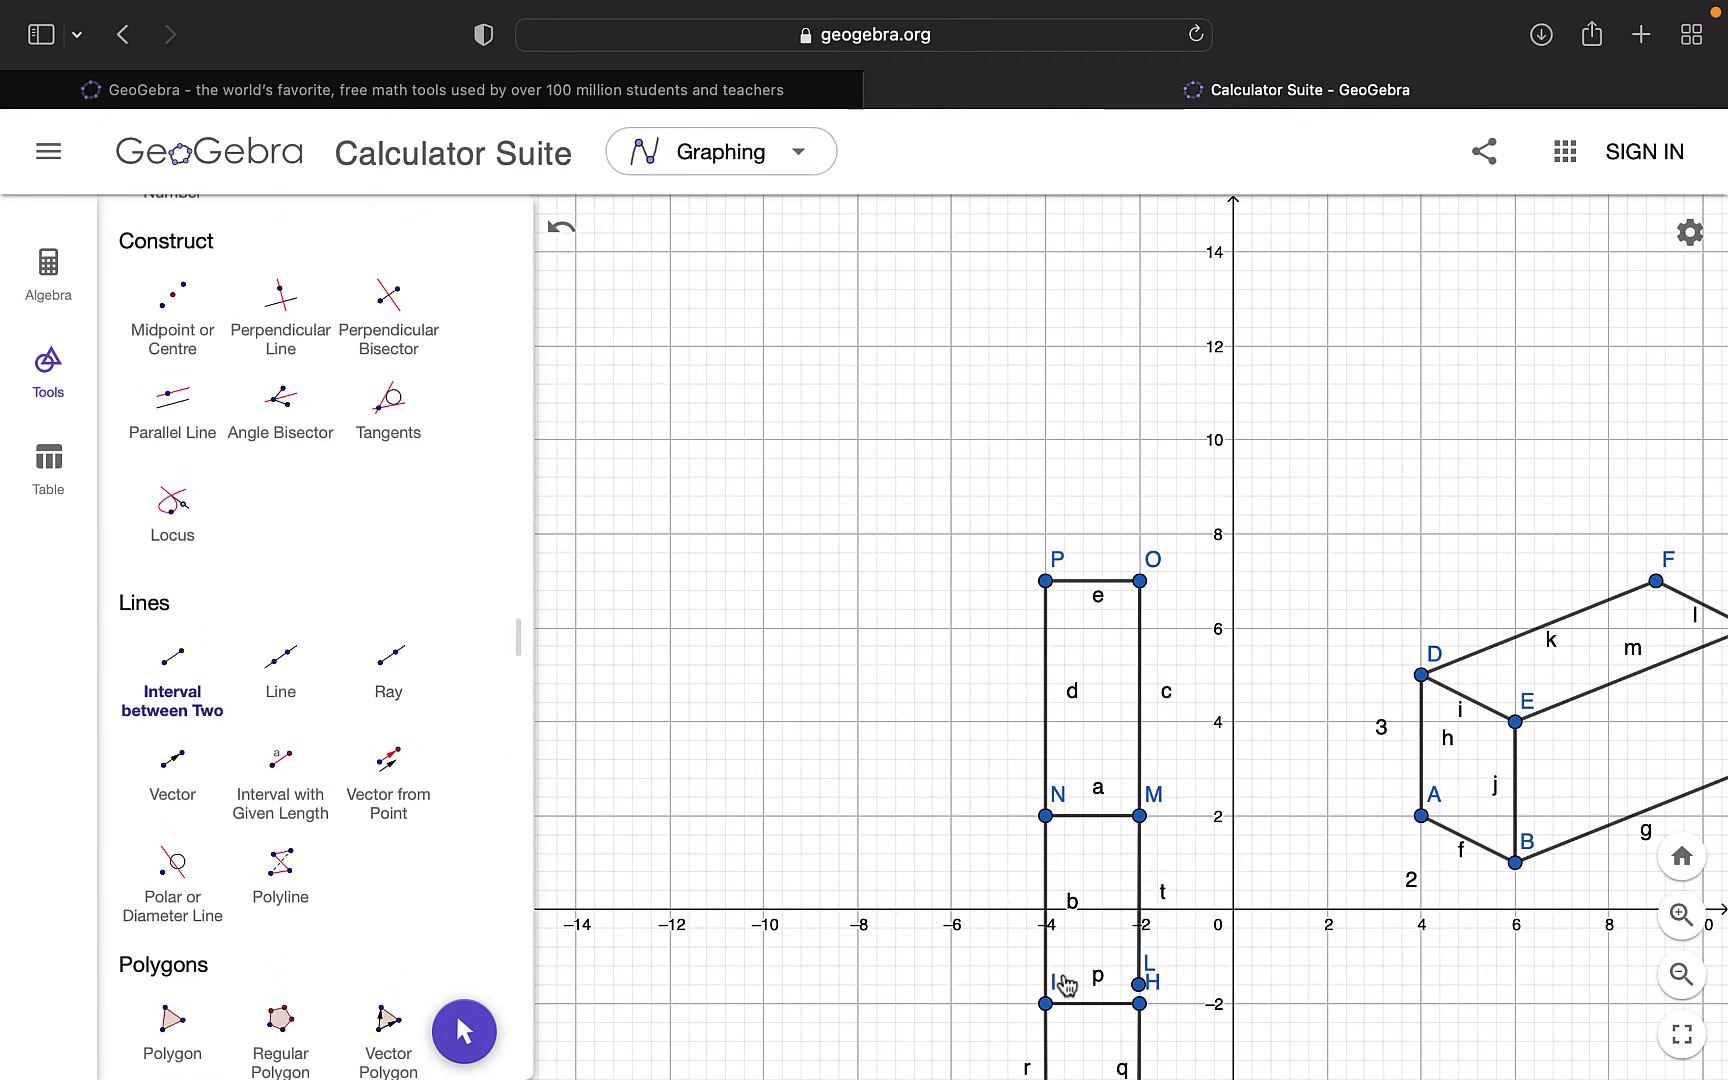
{"action": "scroll", "coordinate": [463, 873], "scroll_direction": "up", "scroll_amount": 9}
{"action": "scroll", "coordinate": [463, 873], "scroll_direction": "up", "scroll_amount": 7}
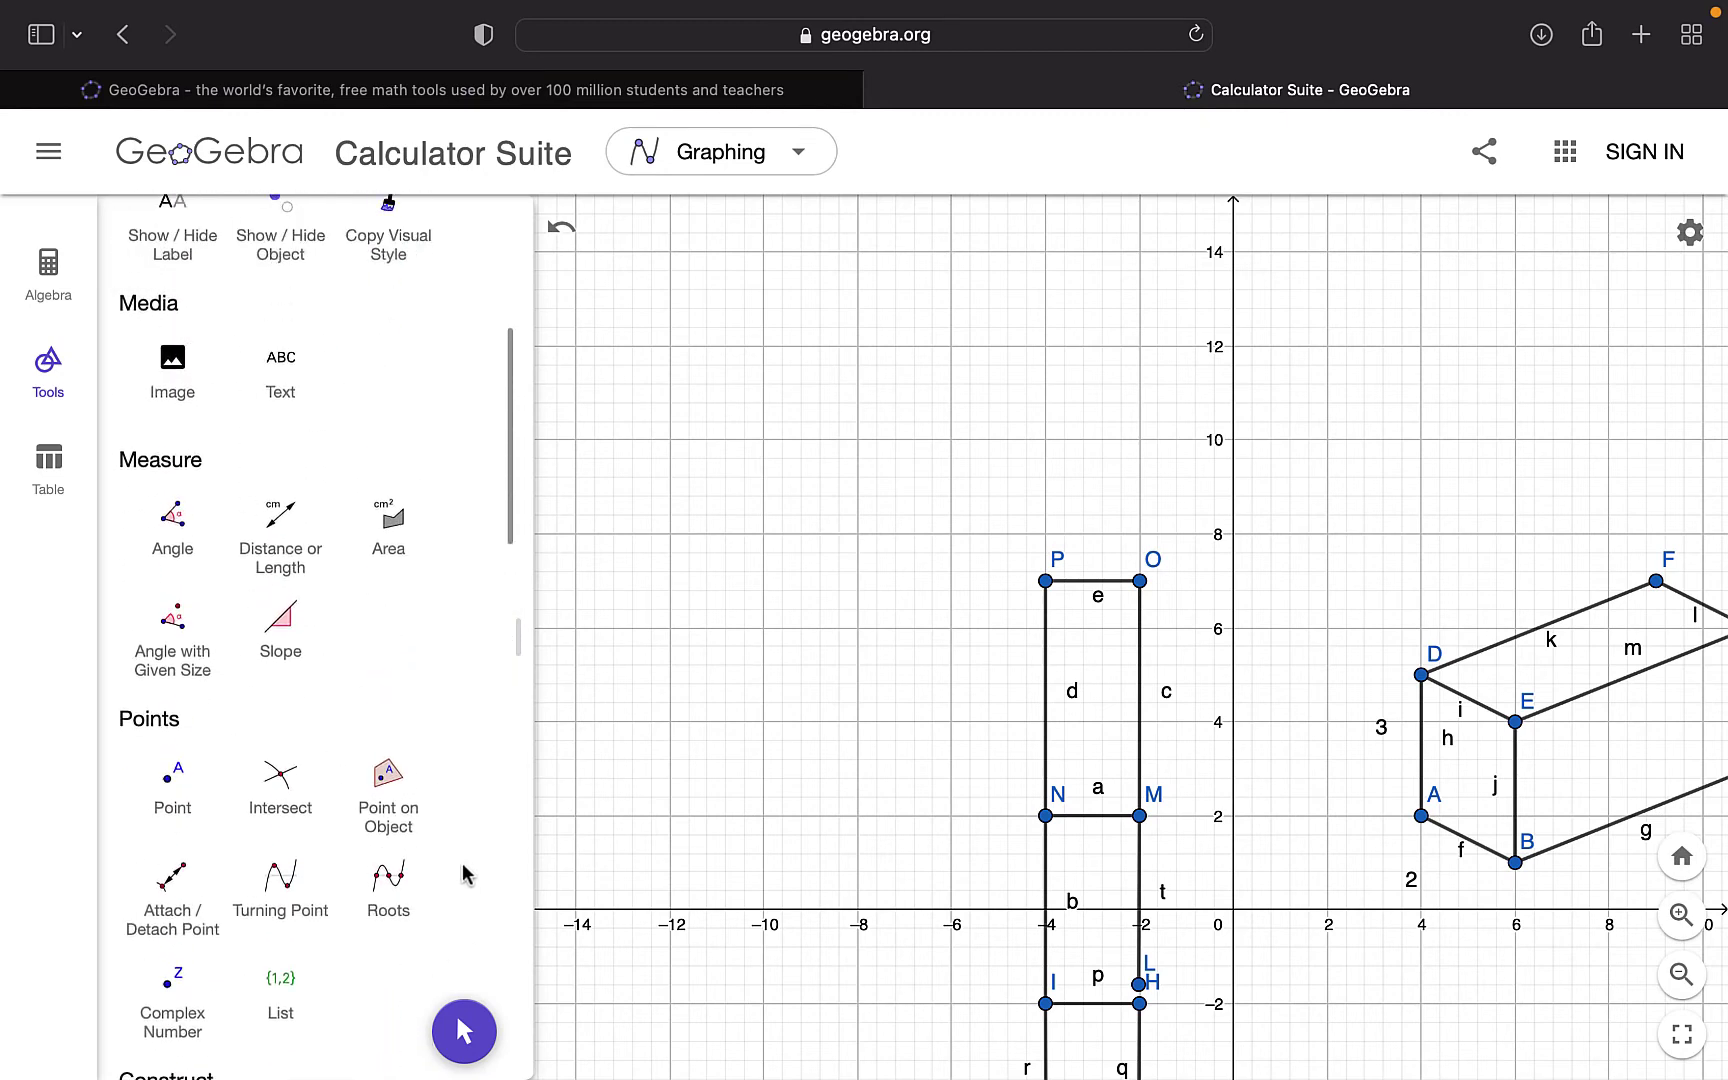
{"action": "left_click", "coordinate": [390, 560]}
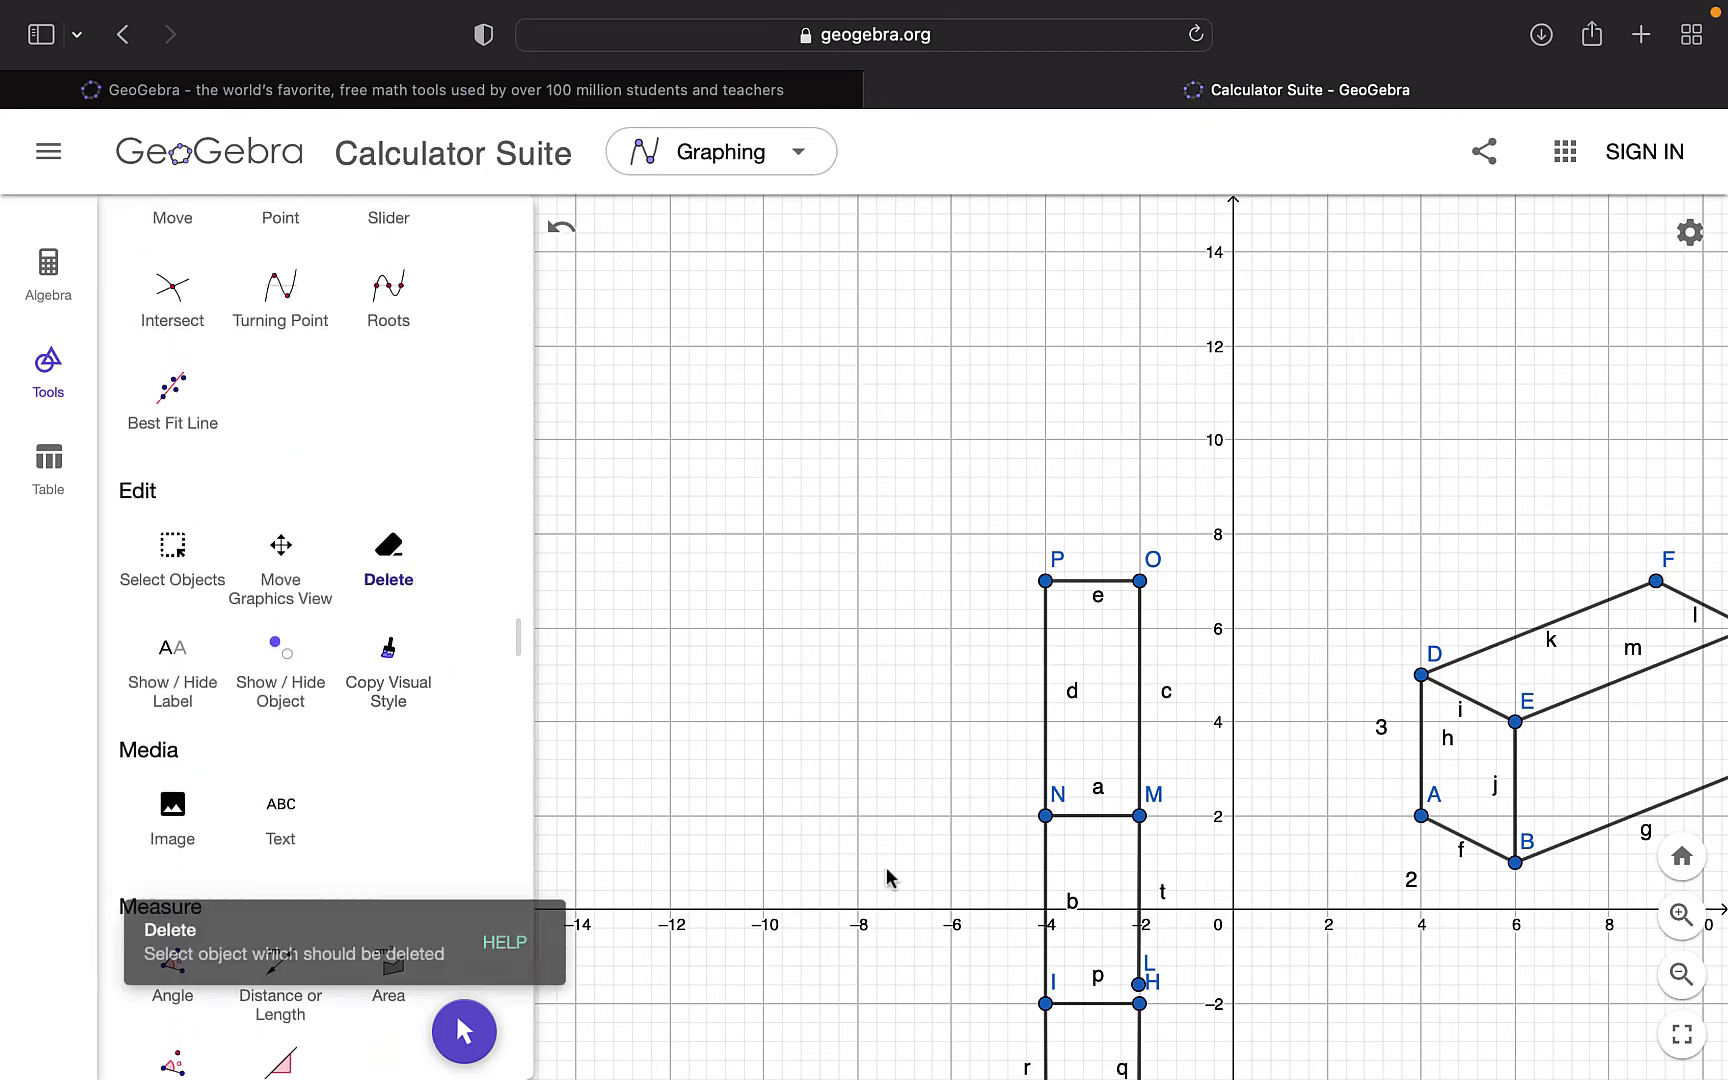
{"action": "left_click", "coordinate": [1047, 880]}
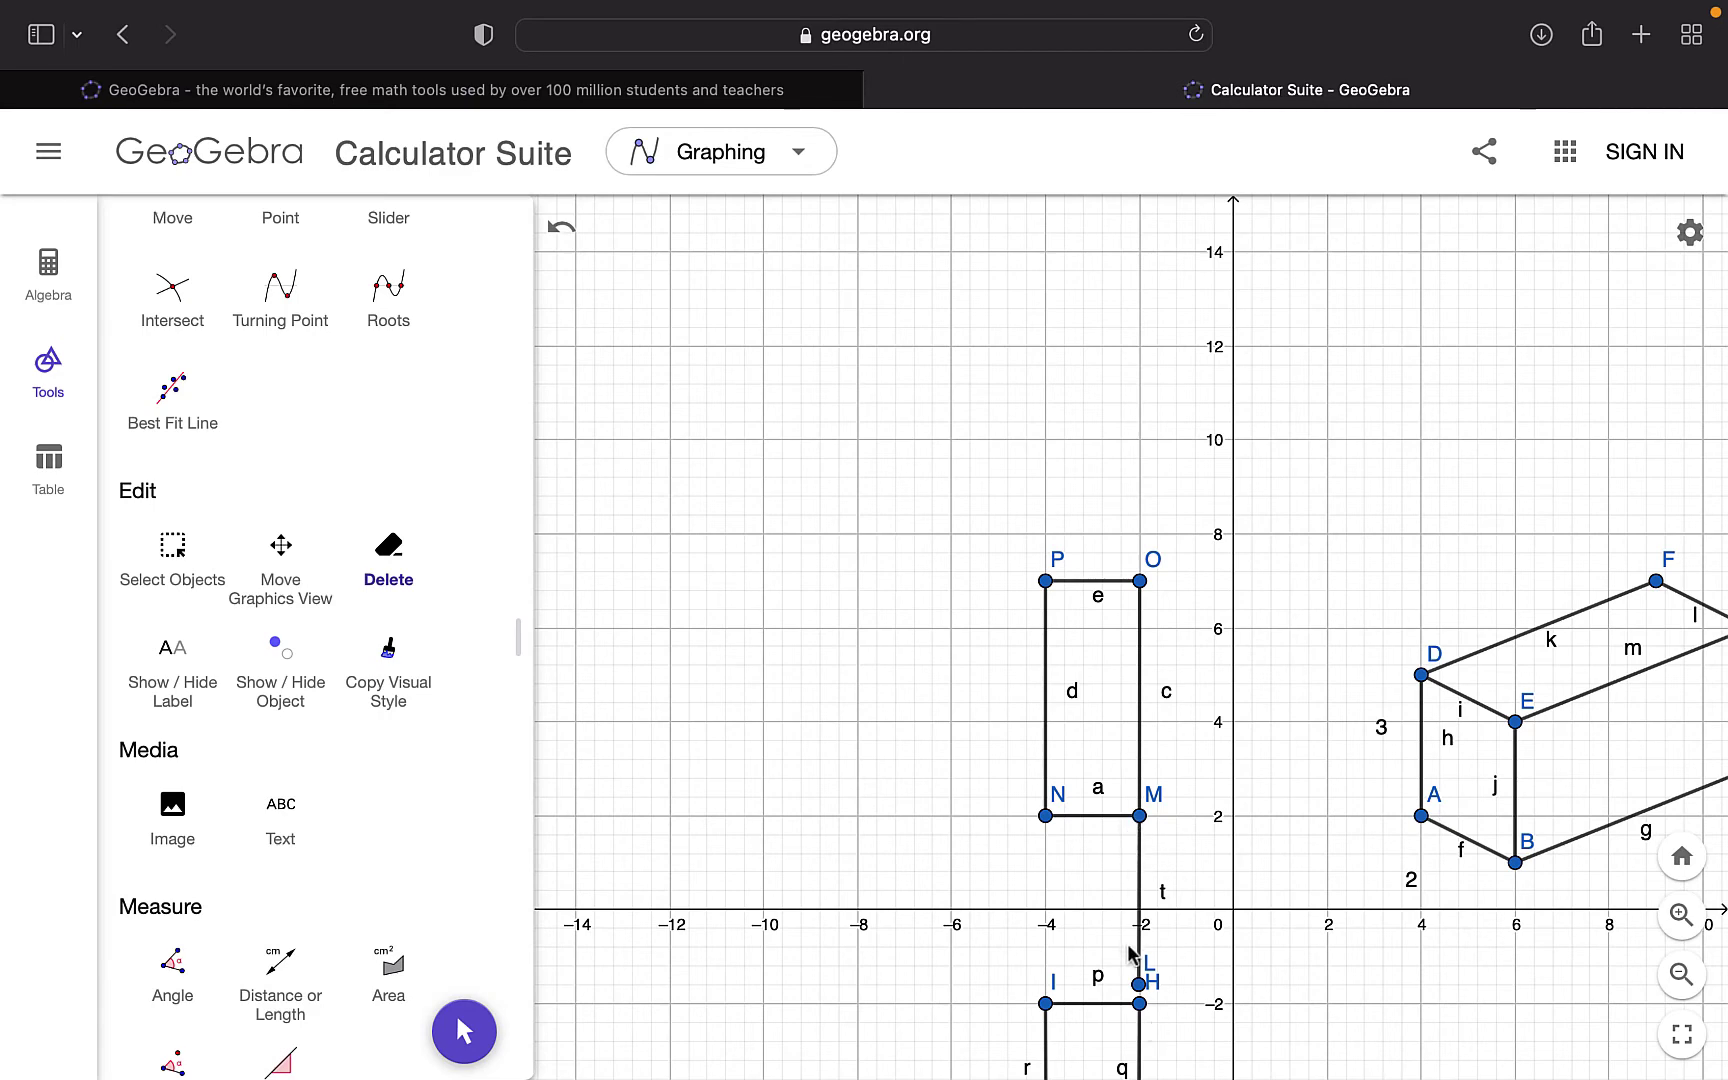
{"action": "left_click", "coordinate": [1140, 877]}
{"action": "left_click", "coordinate": [1139, 985]}
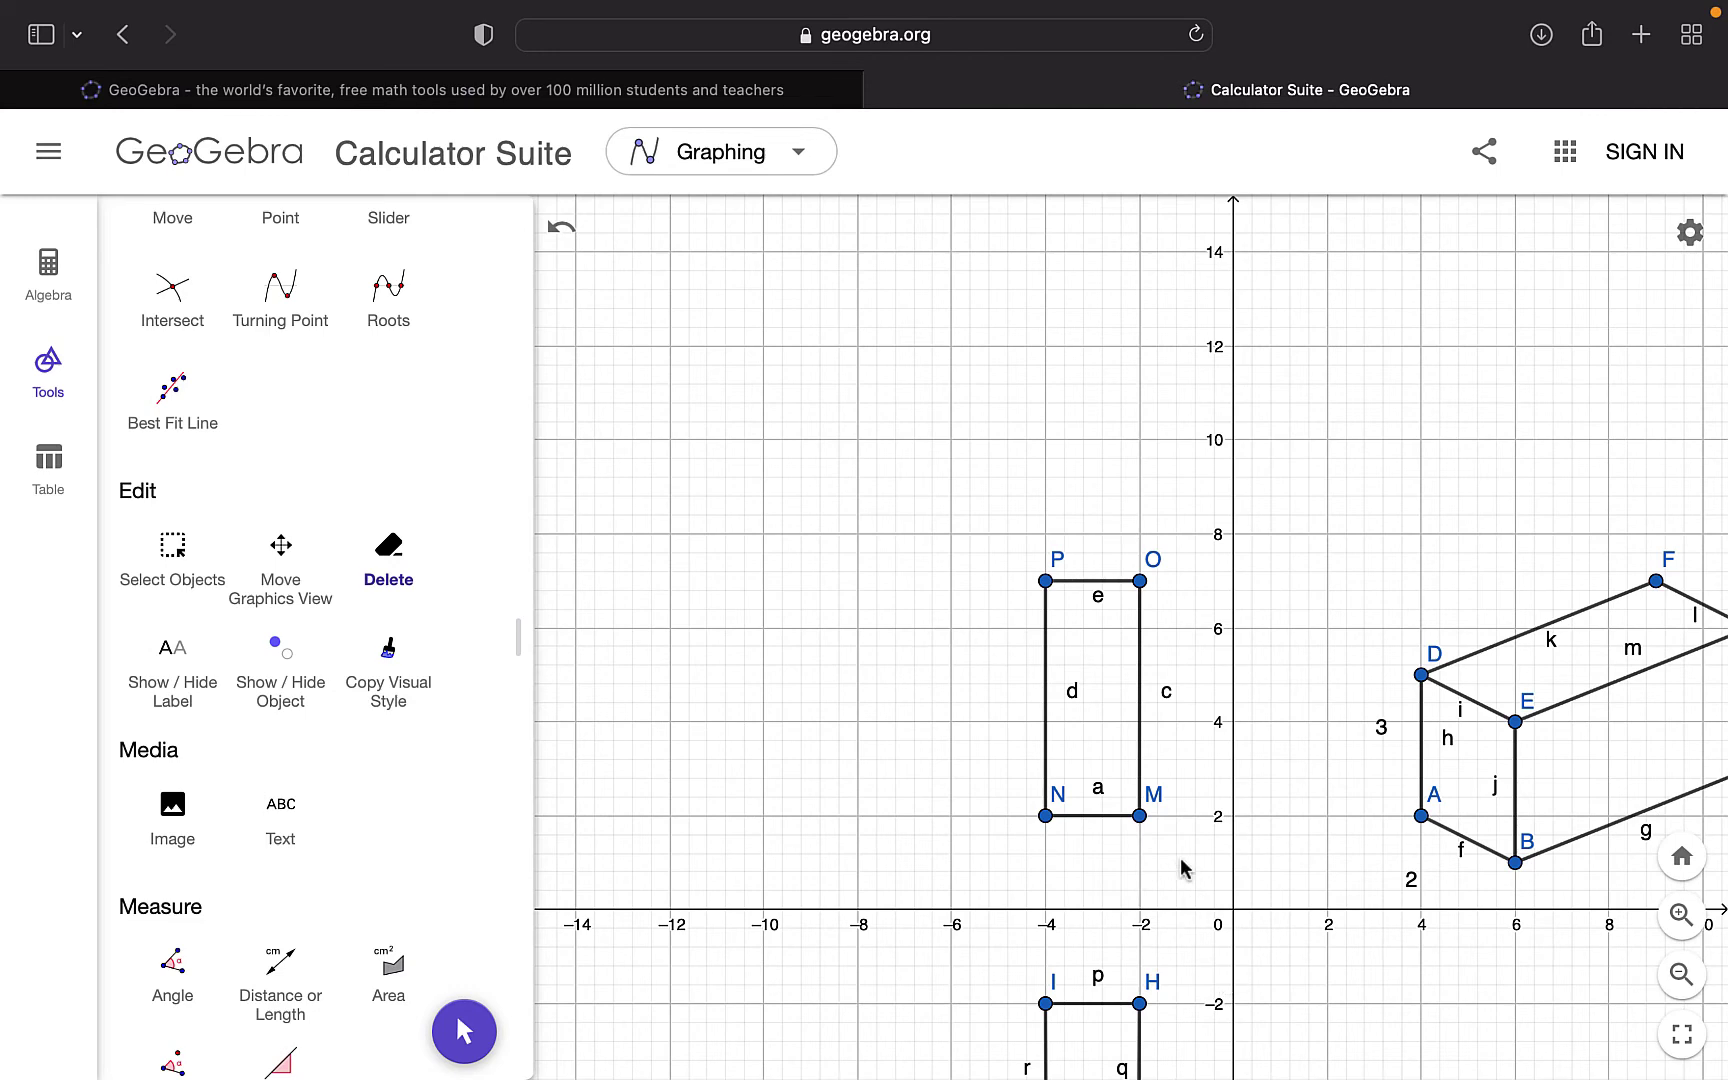
Draw a 45-degree diagonal segment from point H to (8, 8)
{"action": "scroll", "coordinate": [335, 790], "scroll_direction": "up", "scroll_amount": 2}
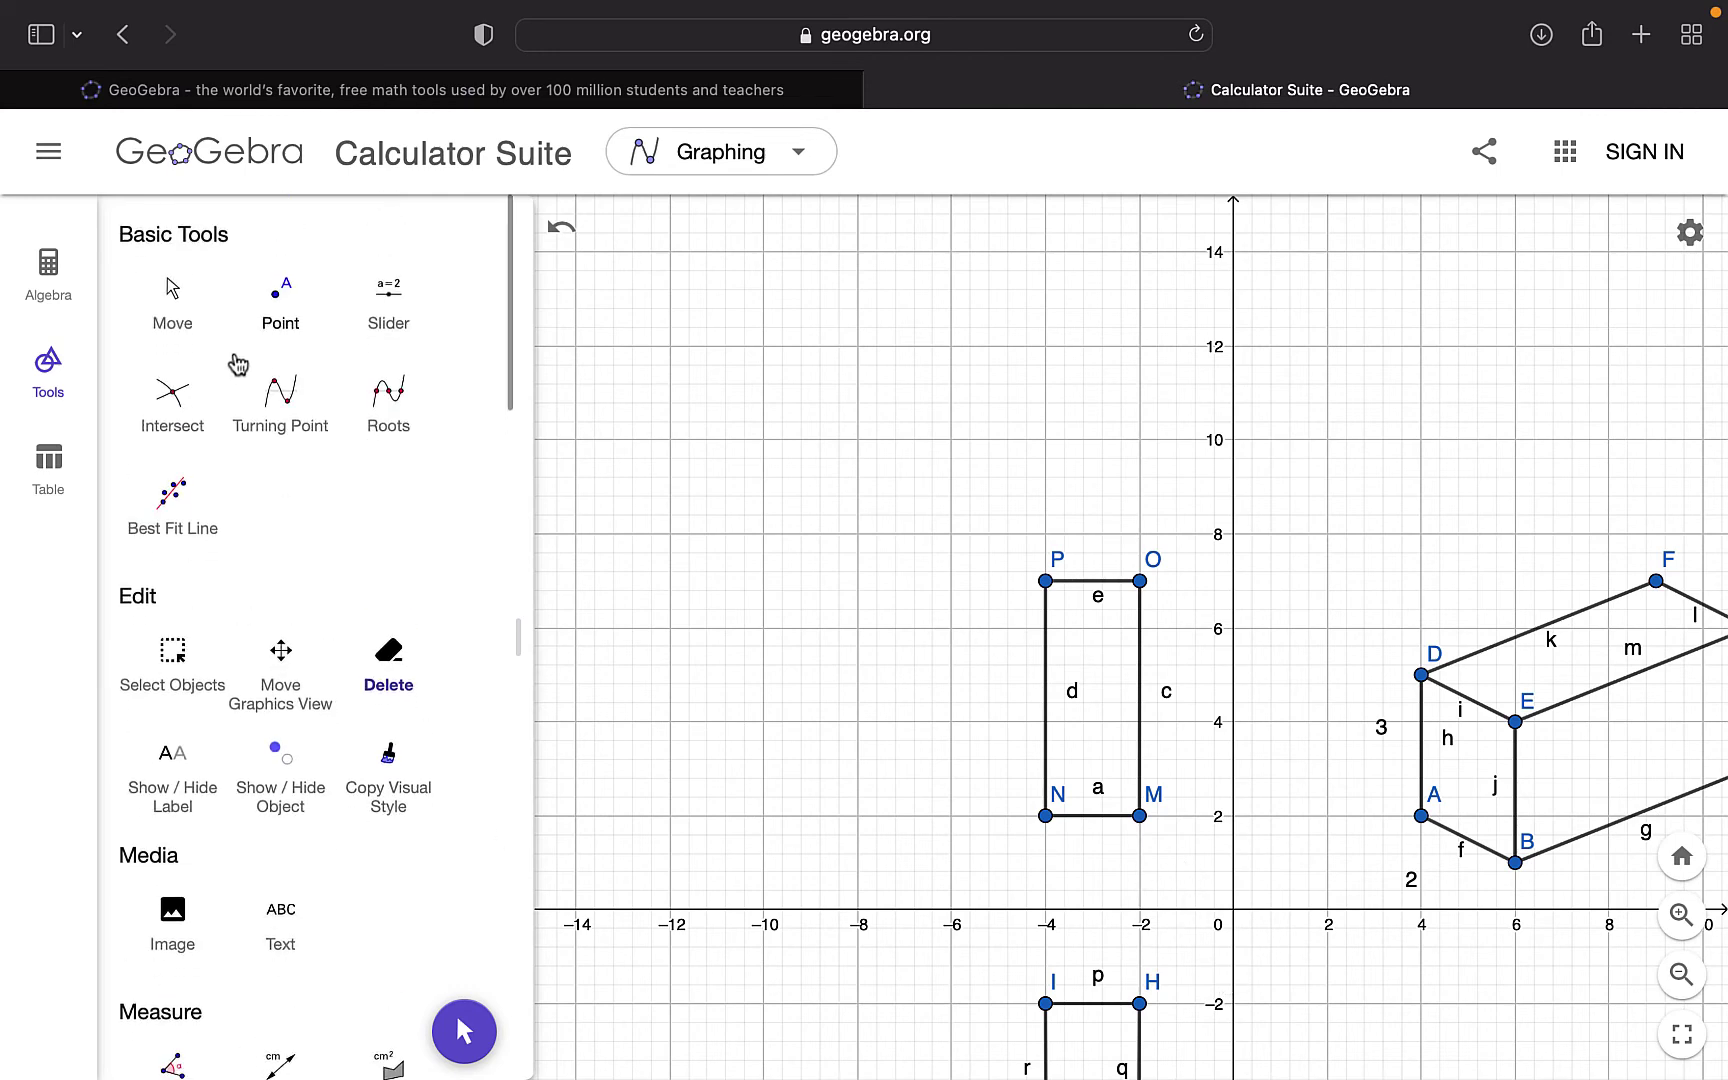
{"action": "left_click", "coordinate": [172, 300]}
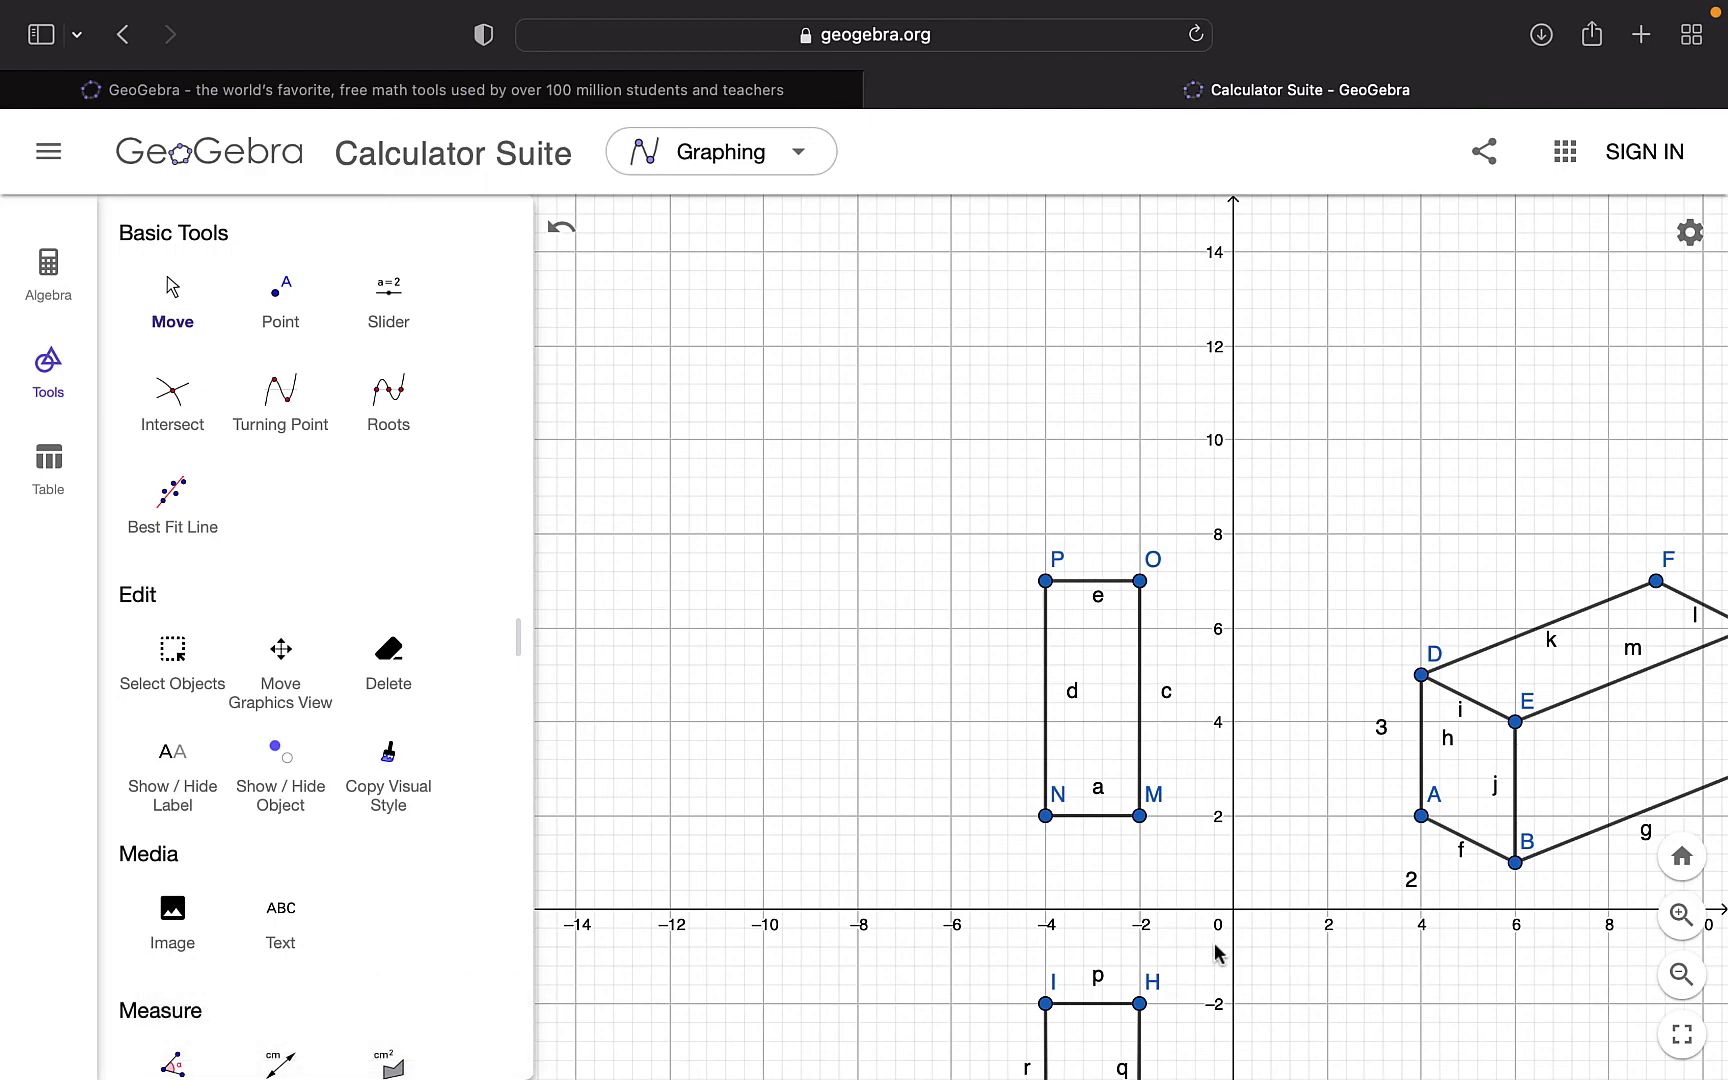
{"action": "left_click_drag", "start_coordinate": [1216, 950], "coordinate": [981, 767]}
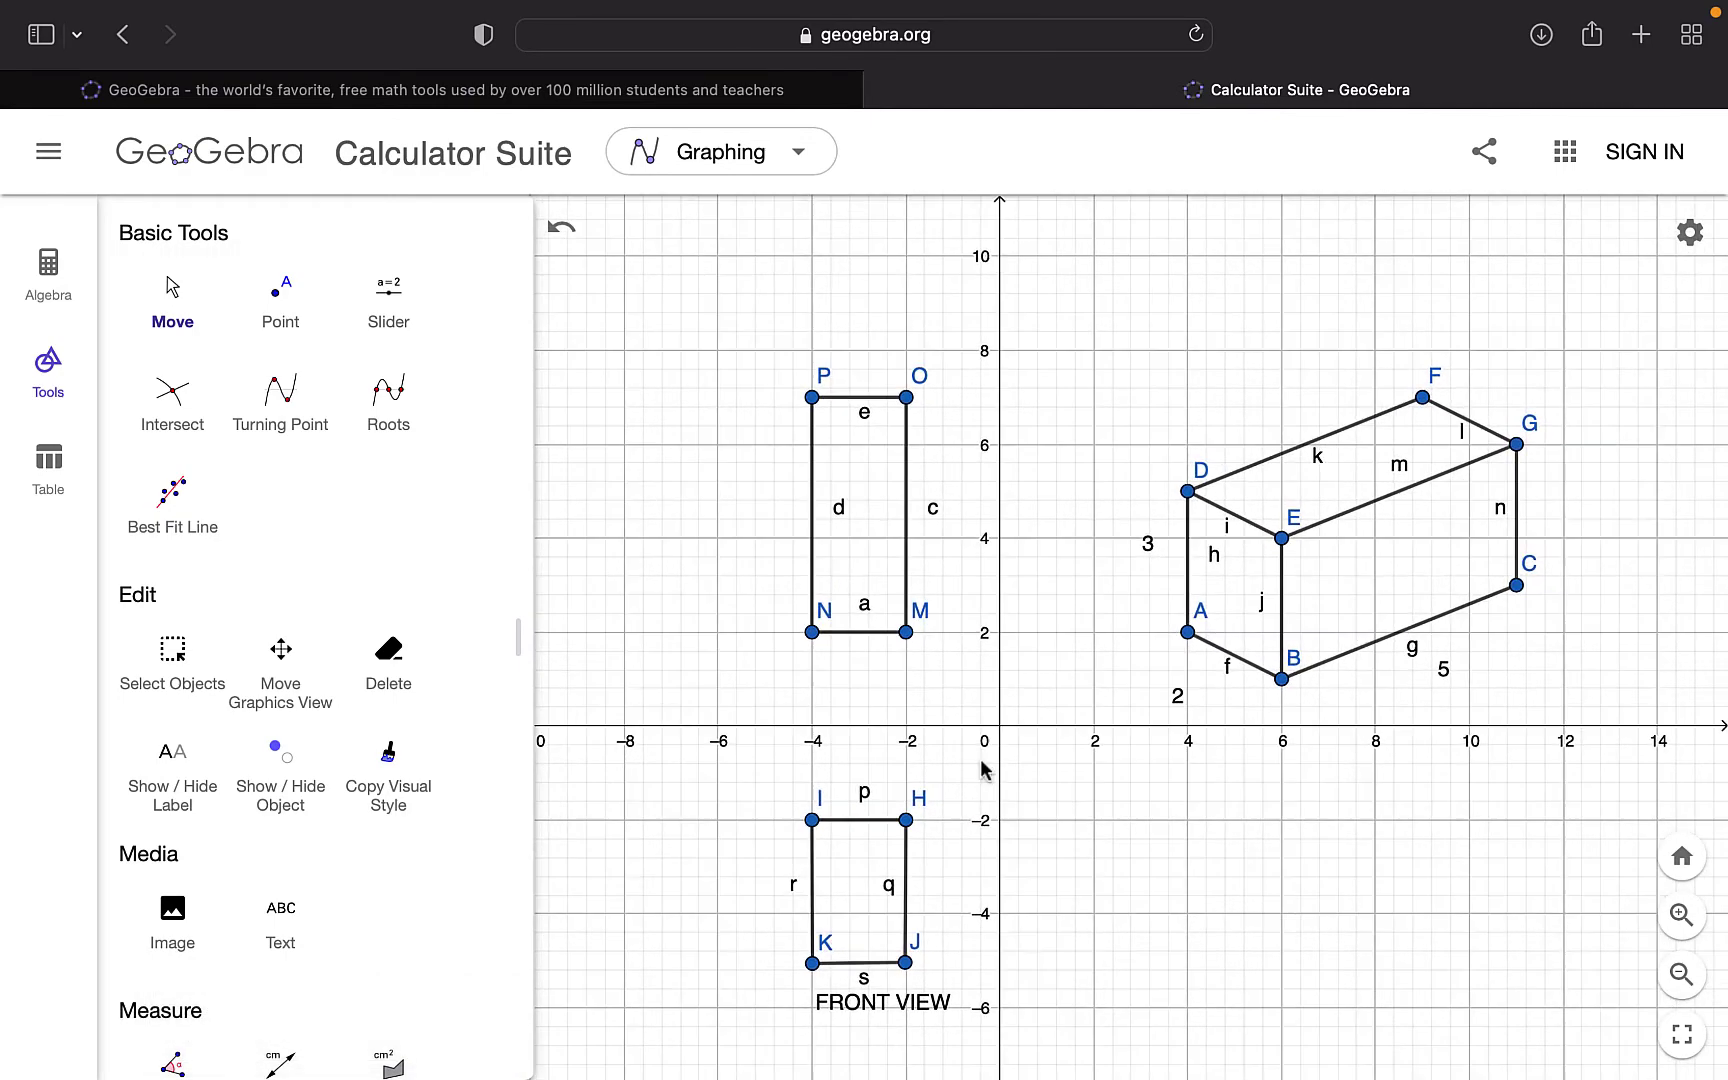
{"action": "scroll", "coordinate": [262, 560], "scroll_direction": "down", "scroll_amount": 5}
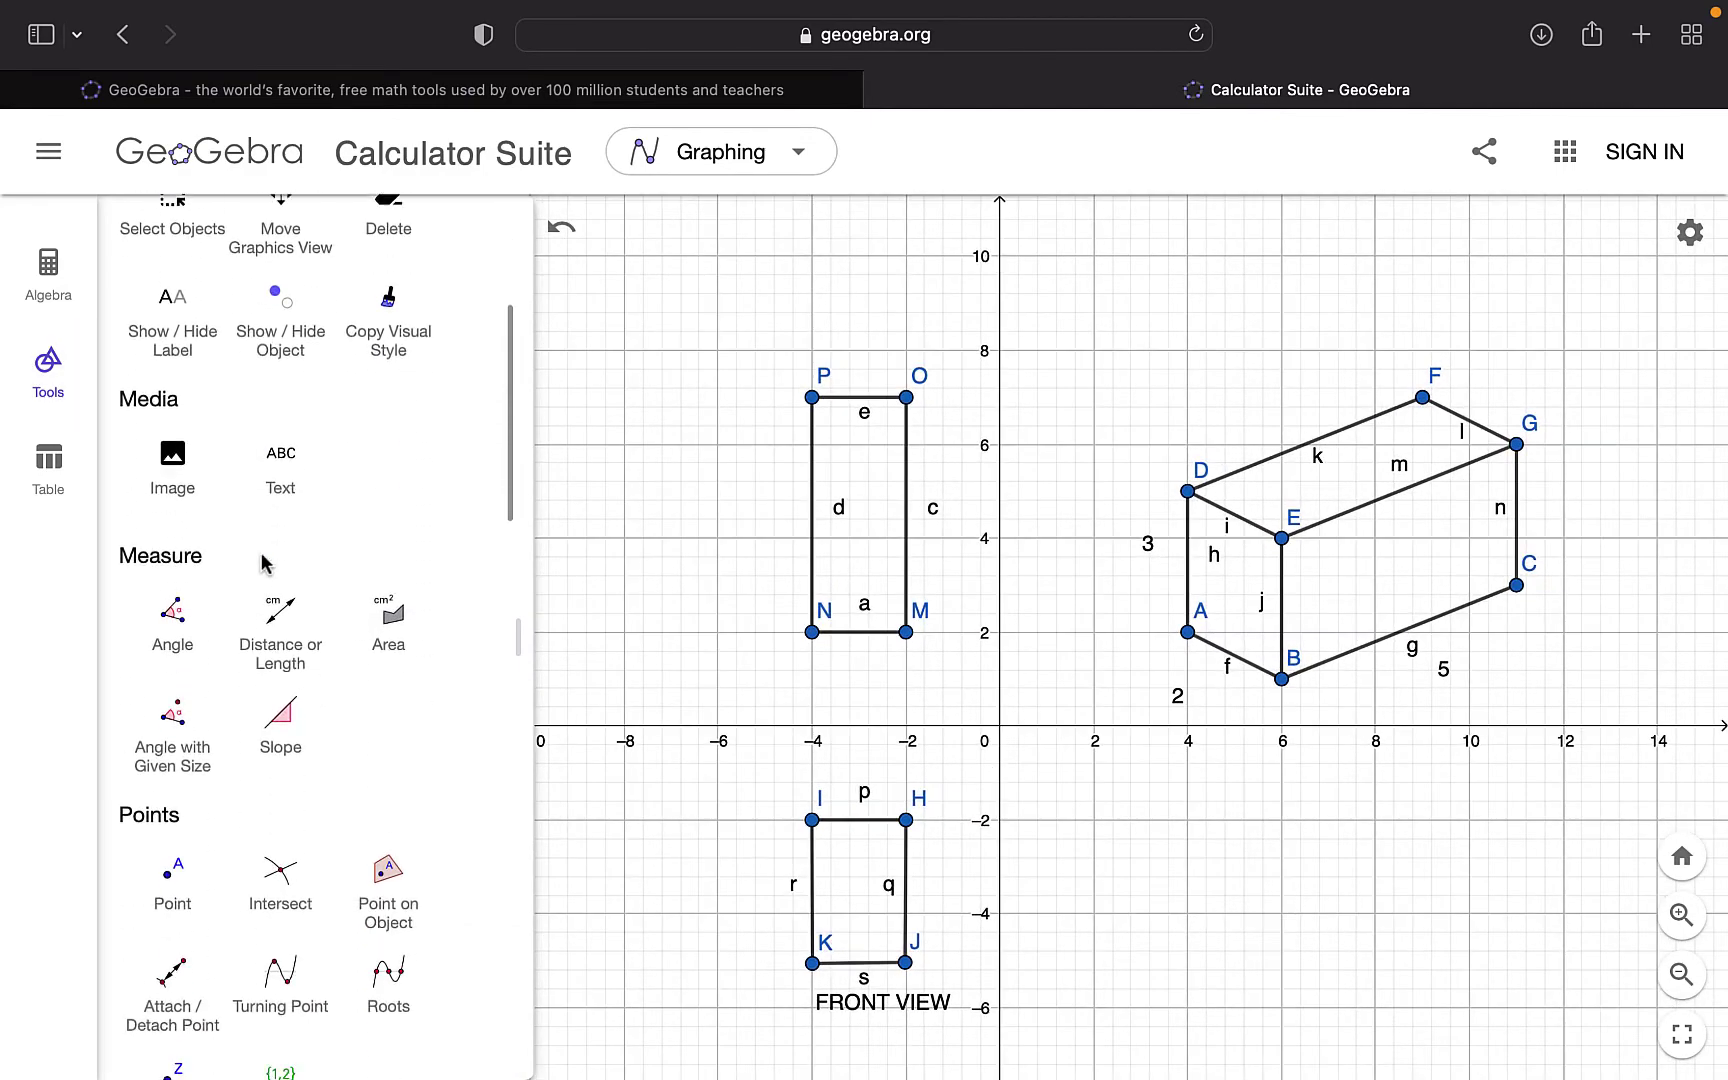
{"action": "scroll", "coordinate": [262, 560], "scroll_direction": "down", "scroll_amount": 10}
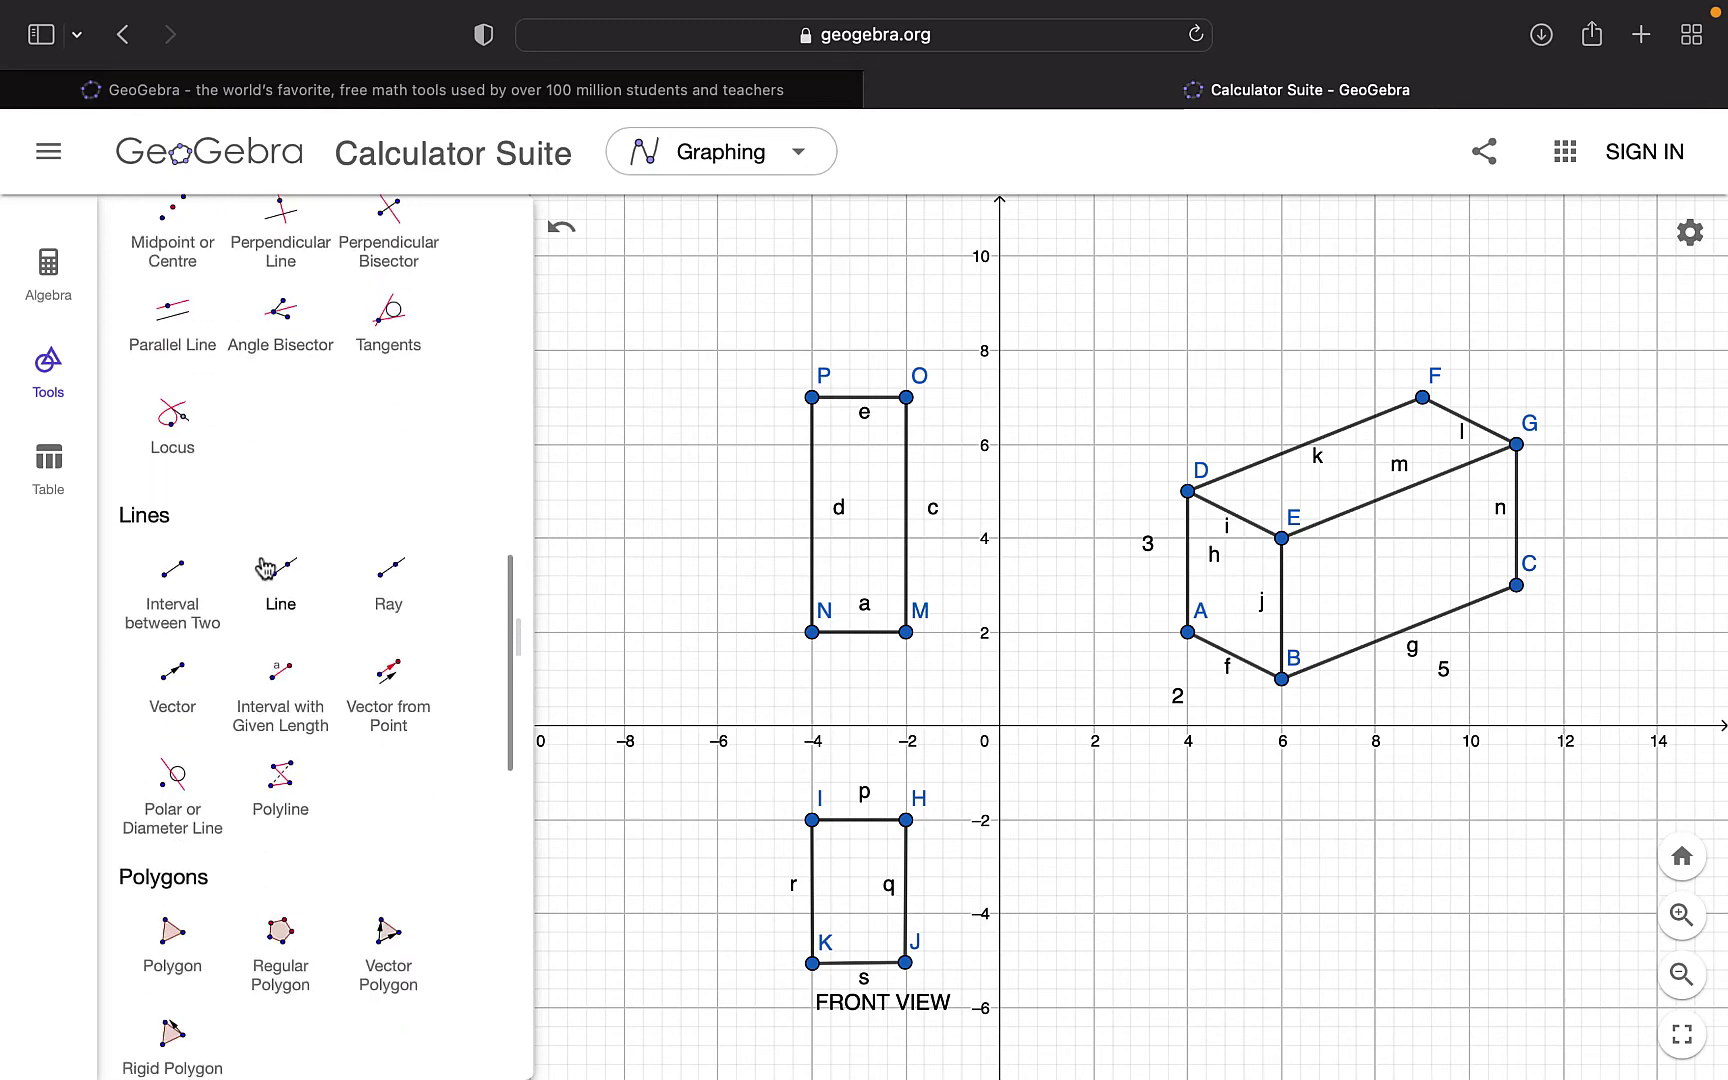
{"action": "left_click", "coordinate": [172, 590]}
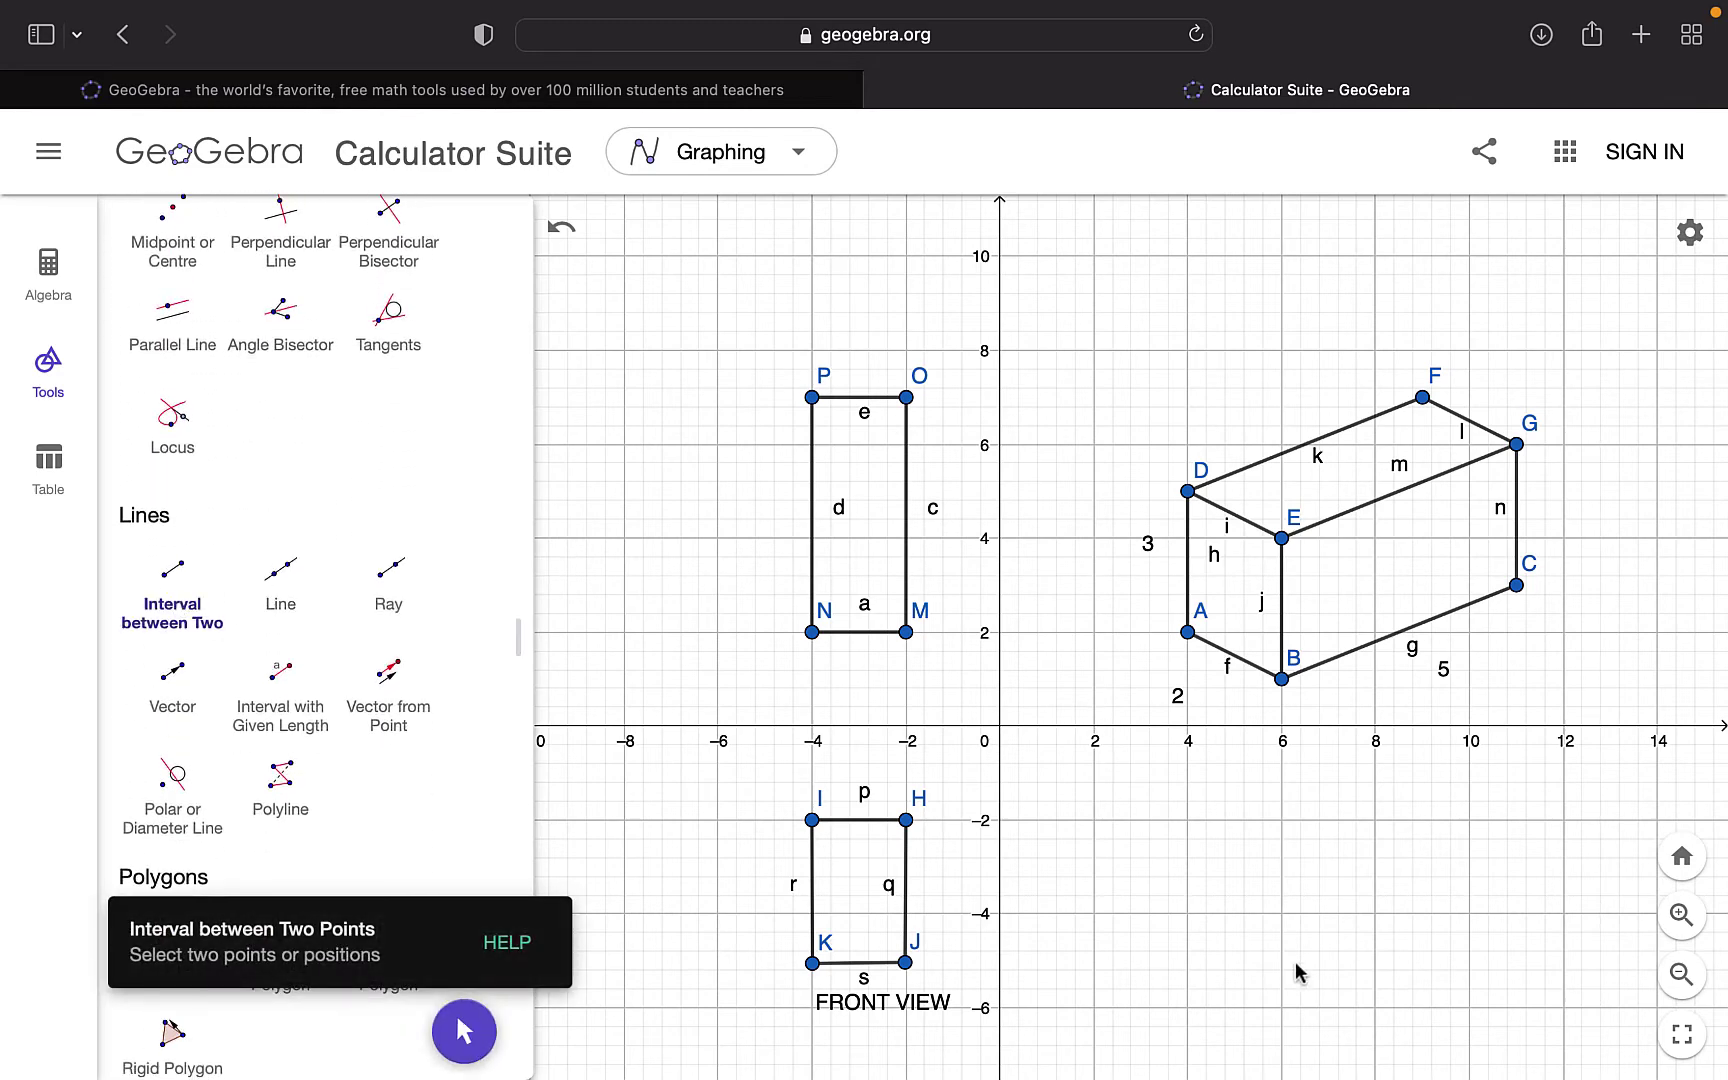
{"action": "left_click", "coordinate": [906, 822]}
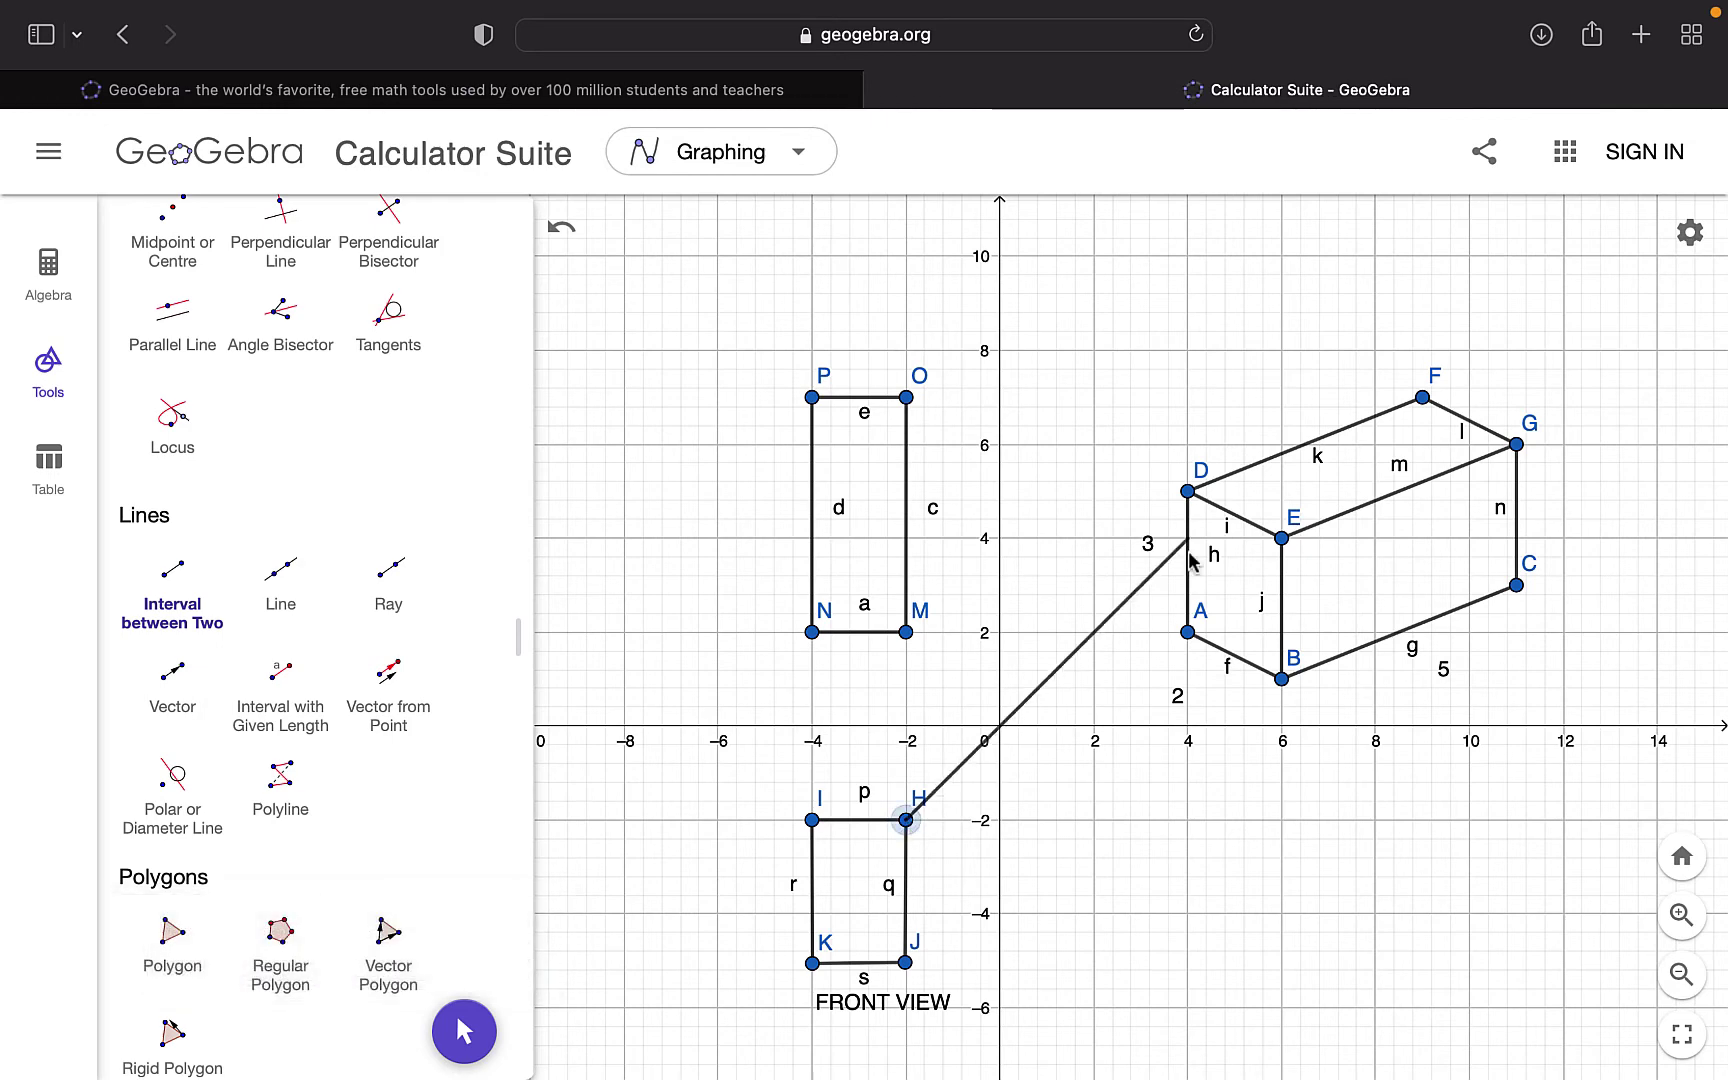
{"action": "left_click", "coordinate": [1376, 351]}
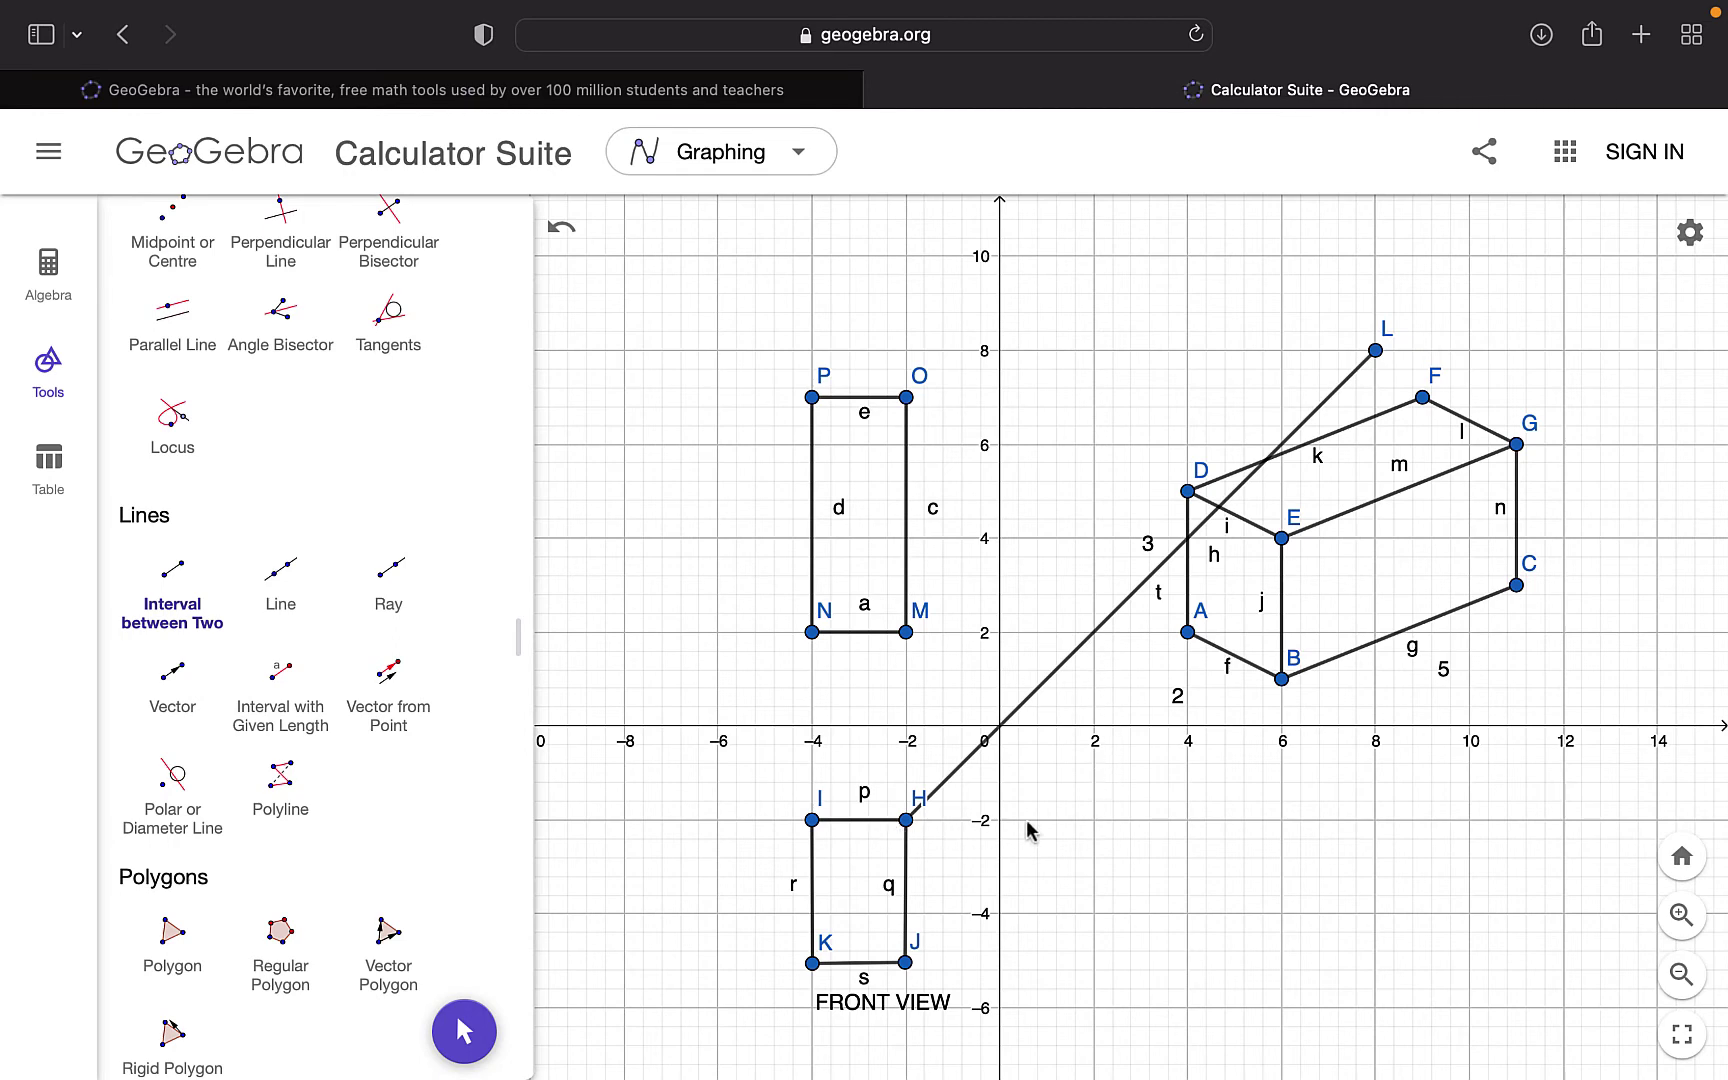
Draw a vertical segment from (2, -2) down to (2, -5), level with the front view
{"action": "left_click", "coordinate": [1094, 820]}
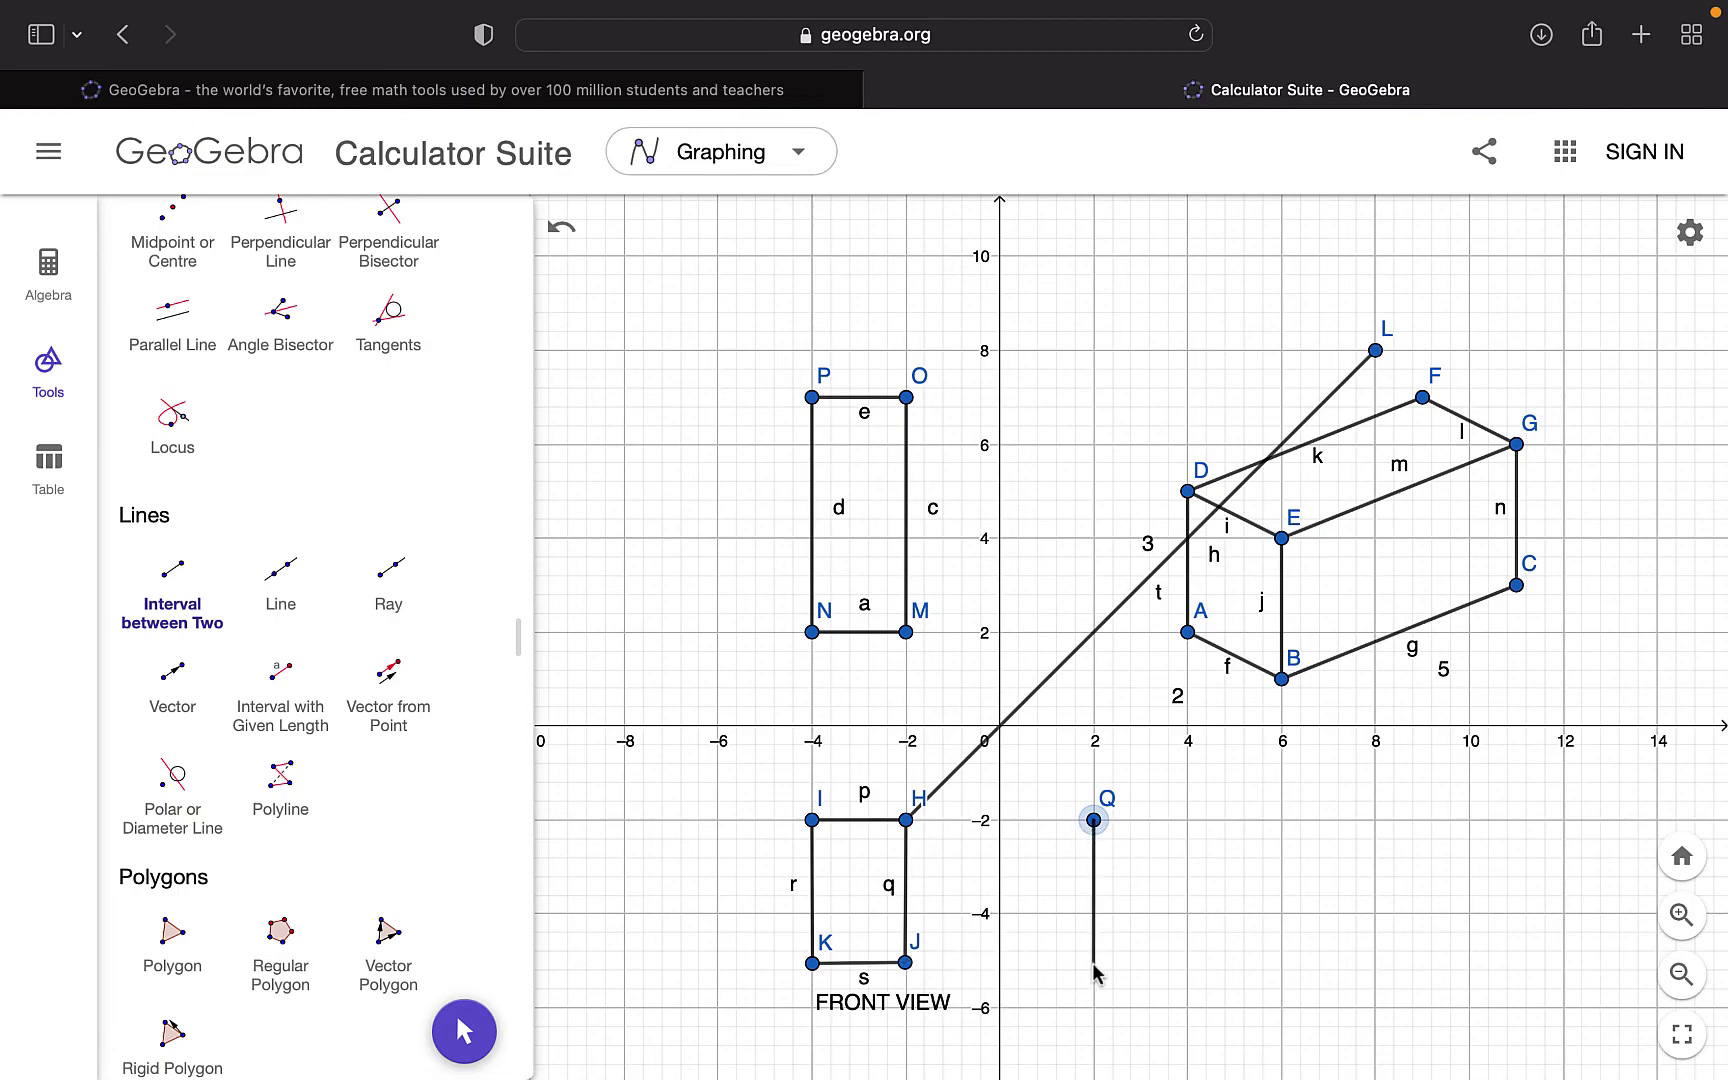
{"action": "scroll", "coordinate": [1093, 975], "scroll_direction": "down", "scroll_amount": 3}
{"action": "scroll", "coordinate": [1093, 975], "scroll_direction": "up", "scroll_amount": 10}
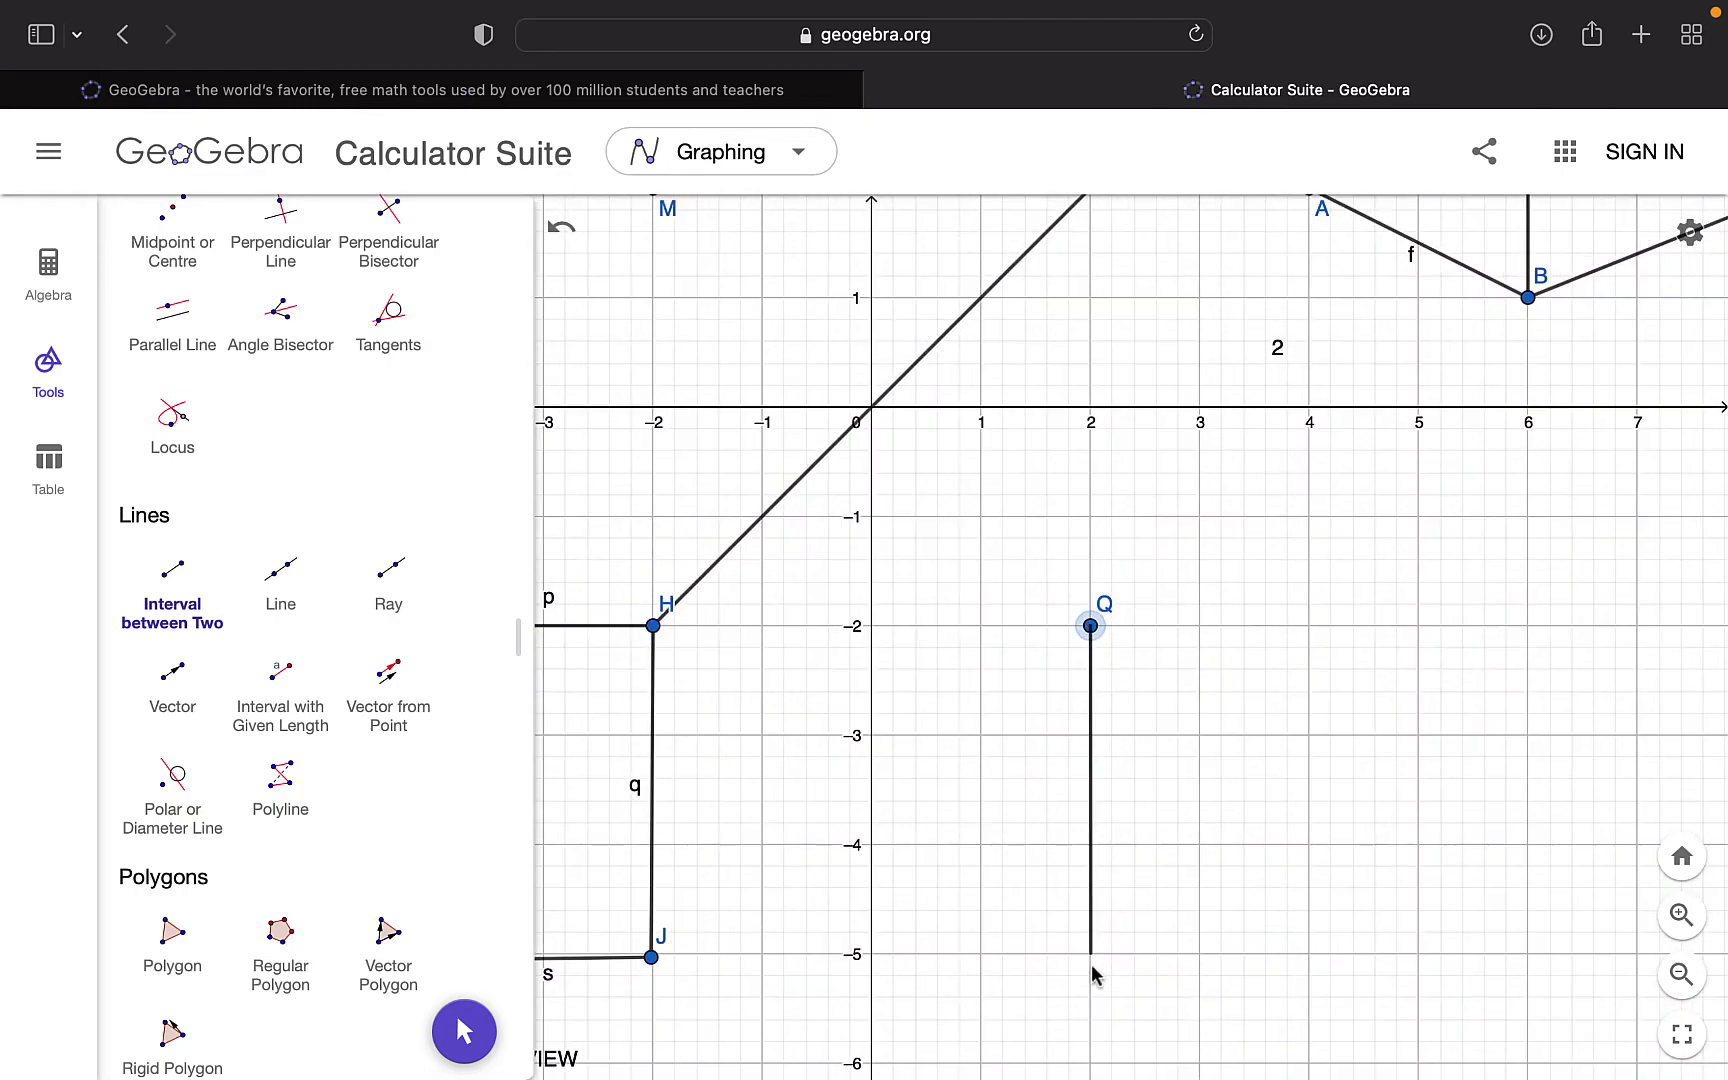
{"action": "left_click", "coordinate": [1090, 955]}
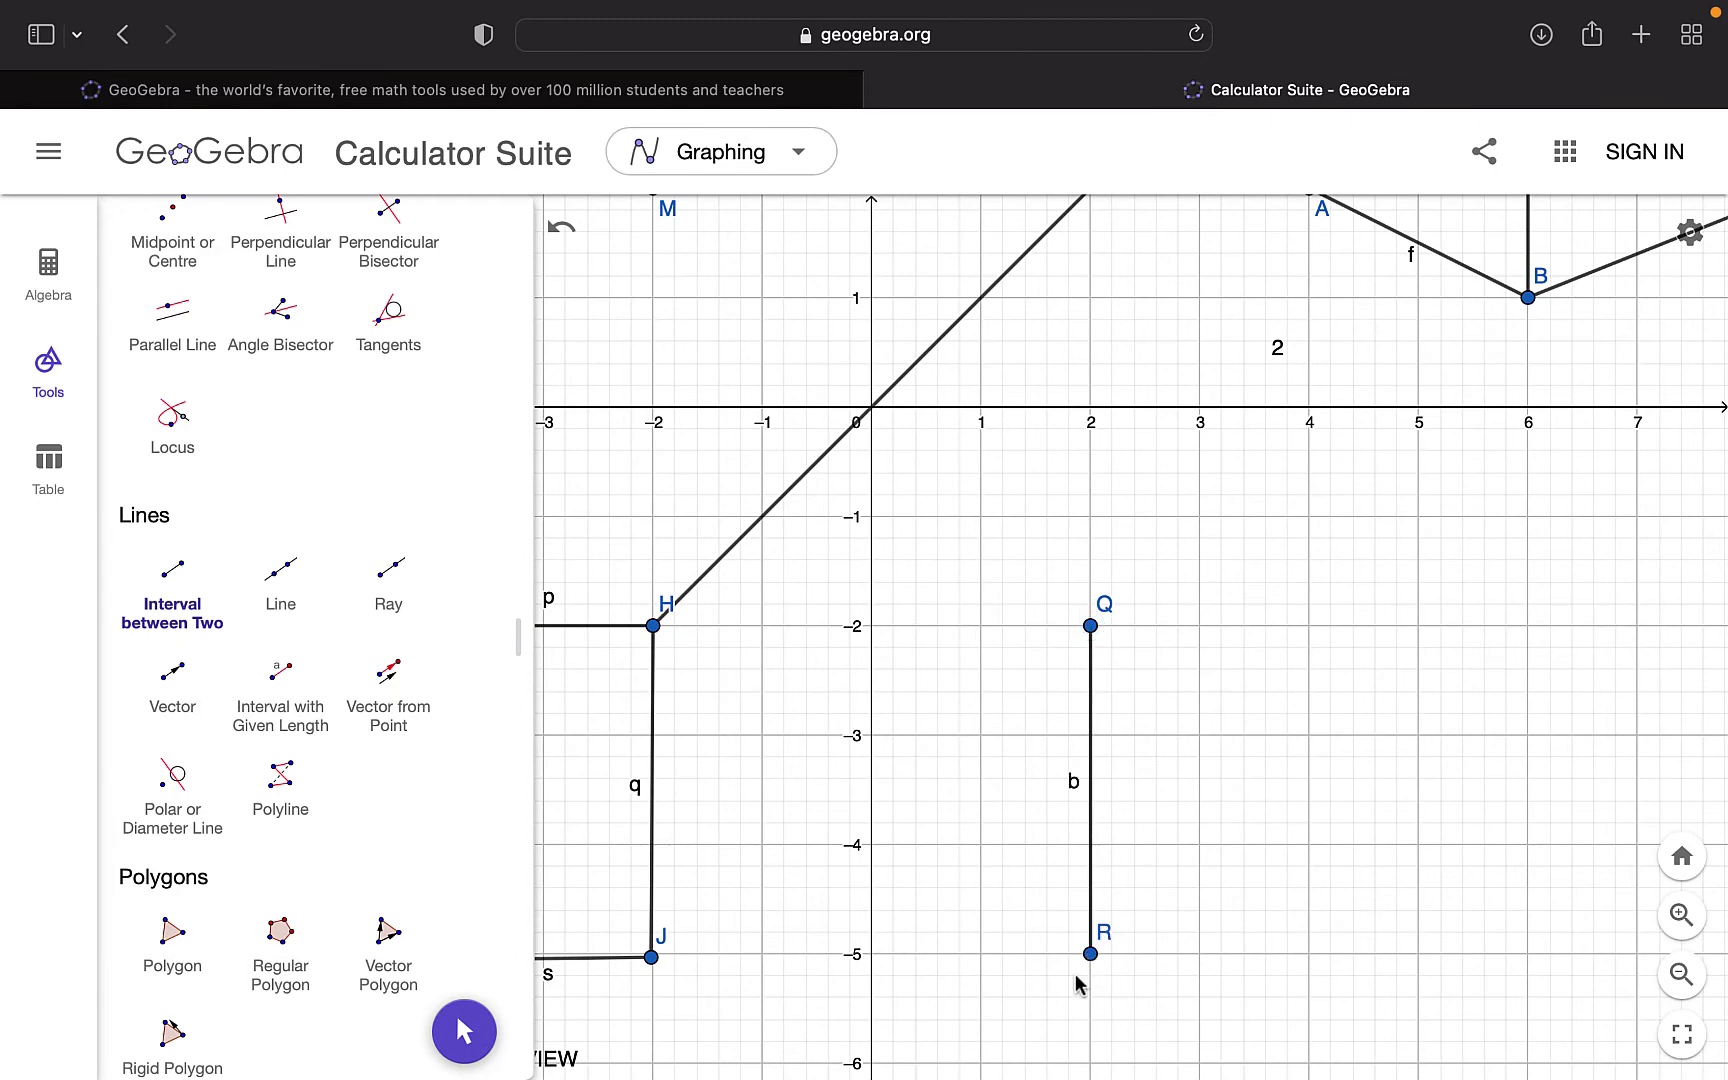
Draw a horizontal segment from point Q to (7, -2) as the side view's upper edge
{"action": "scroll", "coordinate": [1076, 977], "scroll_direction": "down", "scroll_amount": 5}
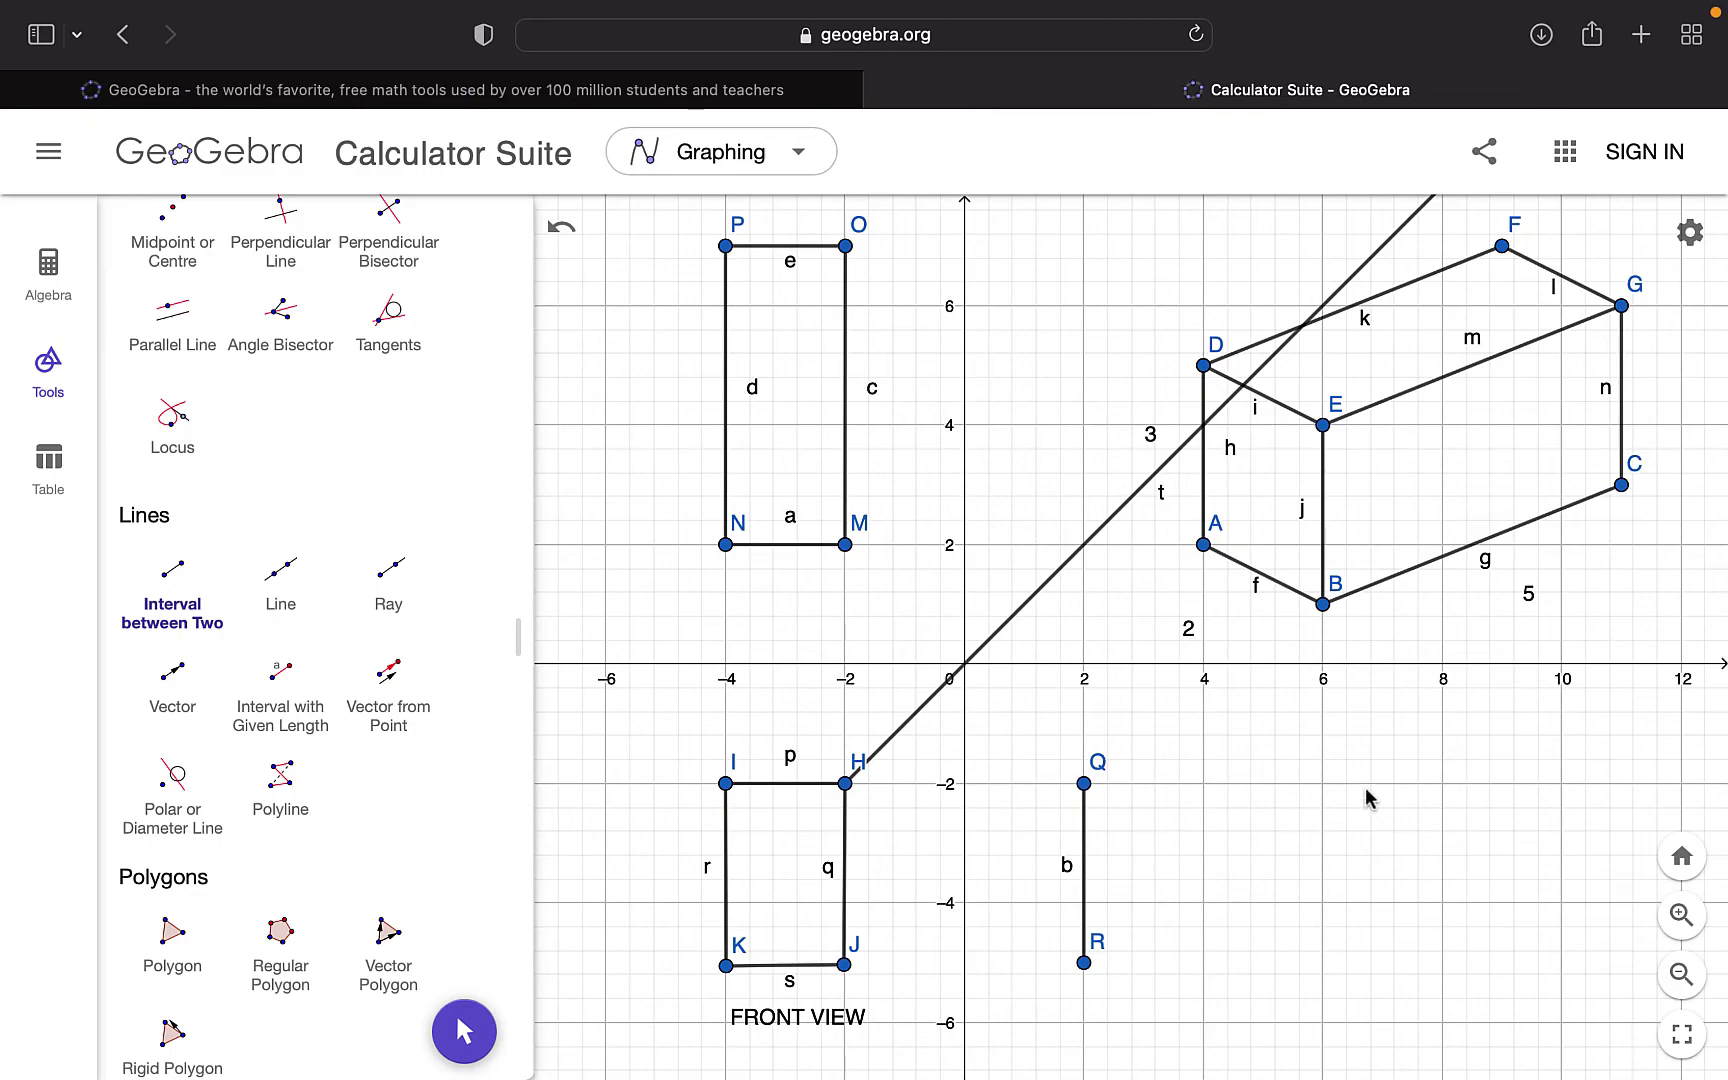
{"action": "left_click", "coordinate": [1083, 785]}
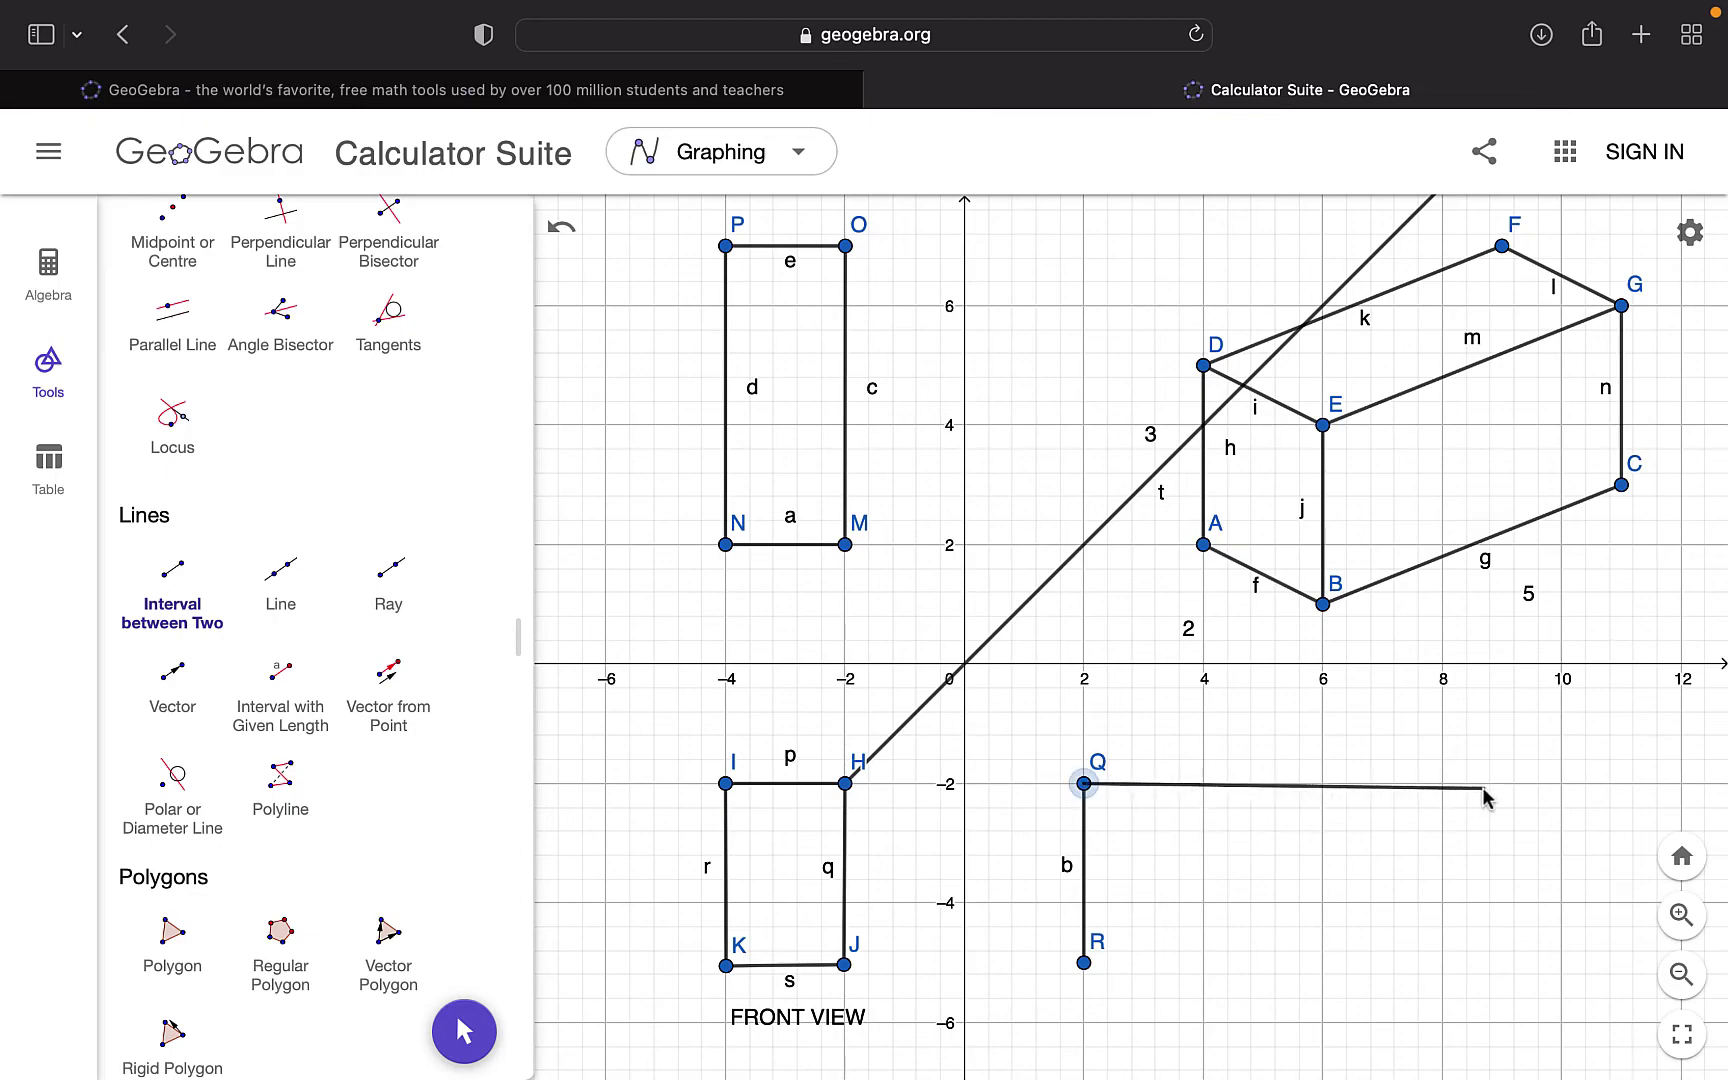
{"action": "scroll", "coordinate": [1400, 803], "scroll_direction": "down", "scroll_amount": 3}
{"action": "scroll", "coordinate": [1400, 803], "scroll_direction": "up", "scroll_amount": 5}
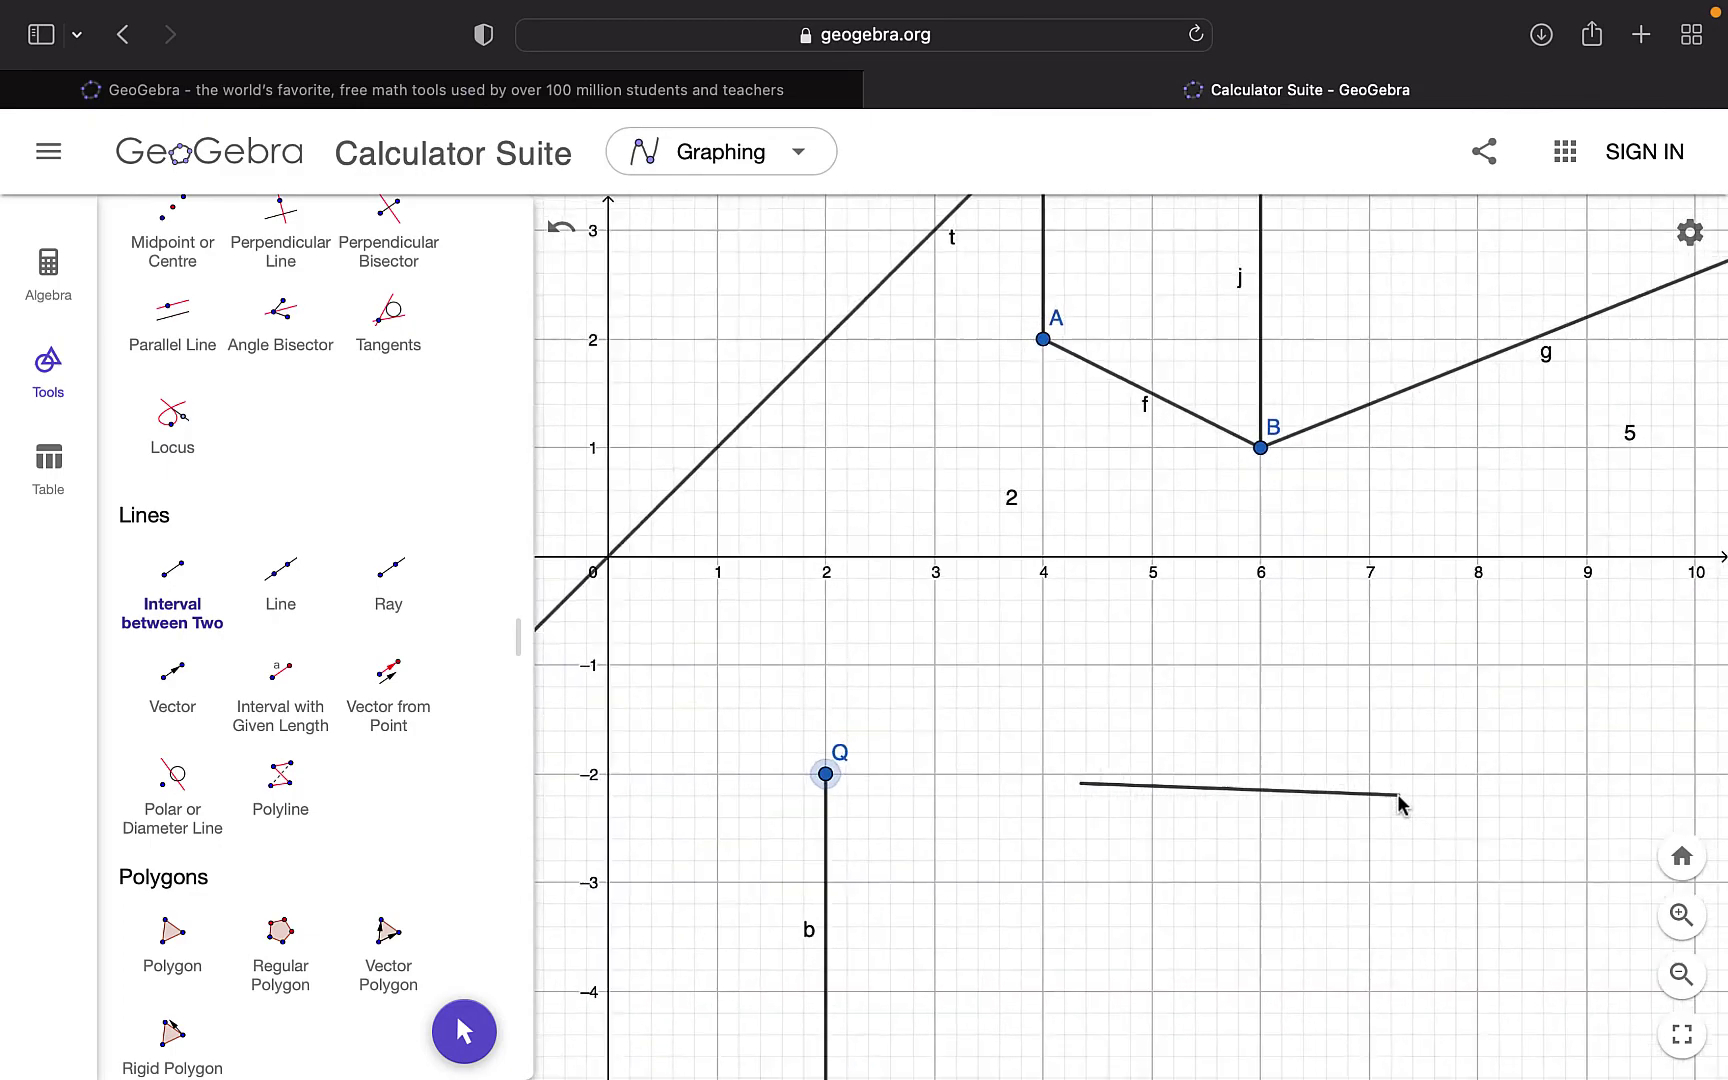
{"action": "left_click", "coordinate": [1368, 776]}
{"action": "scroll", "coordinate": [1366, 869], "scroll_direction": "up", "scroll_amount": 5}
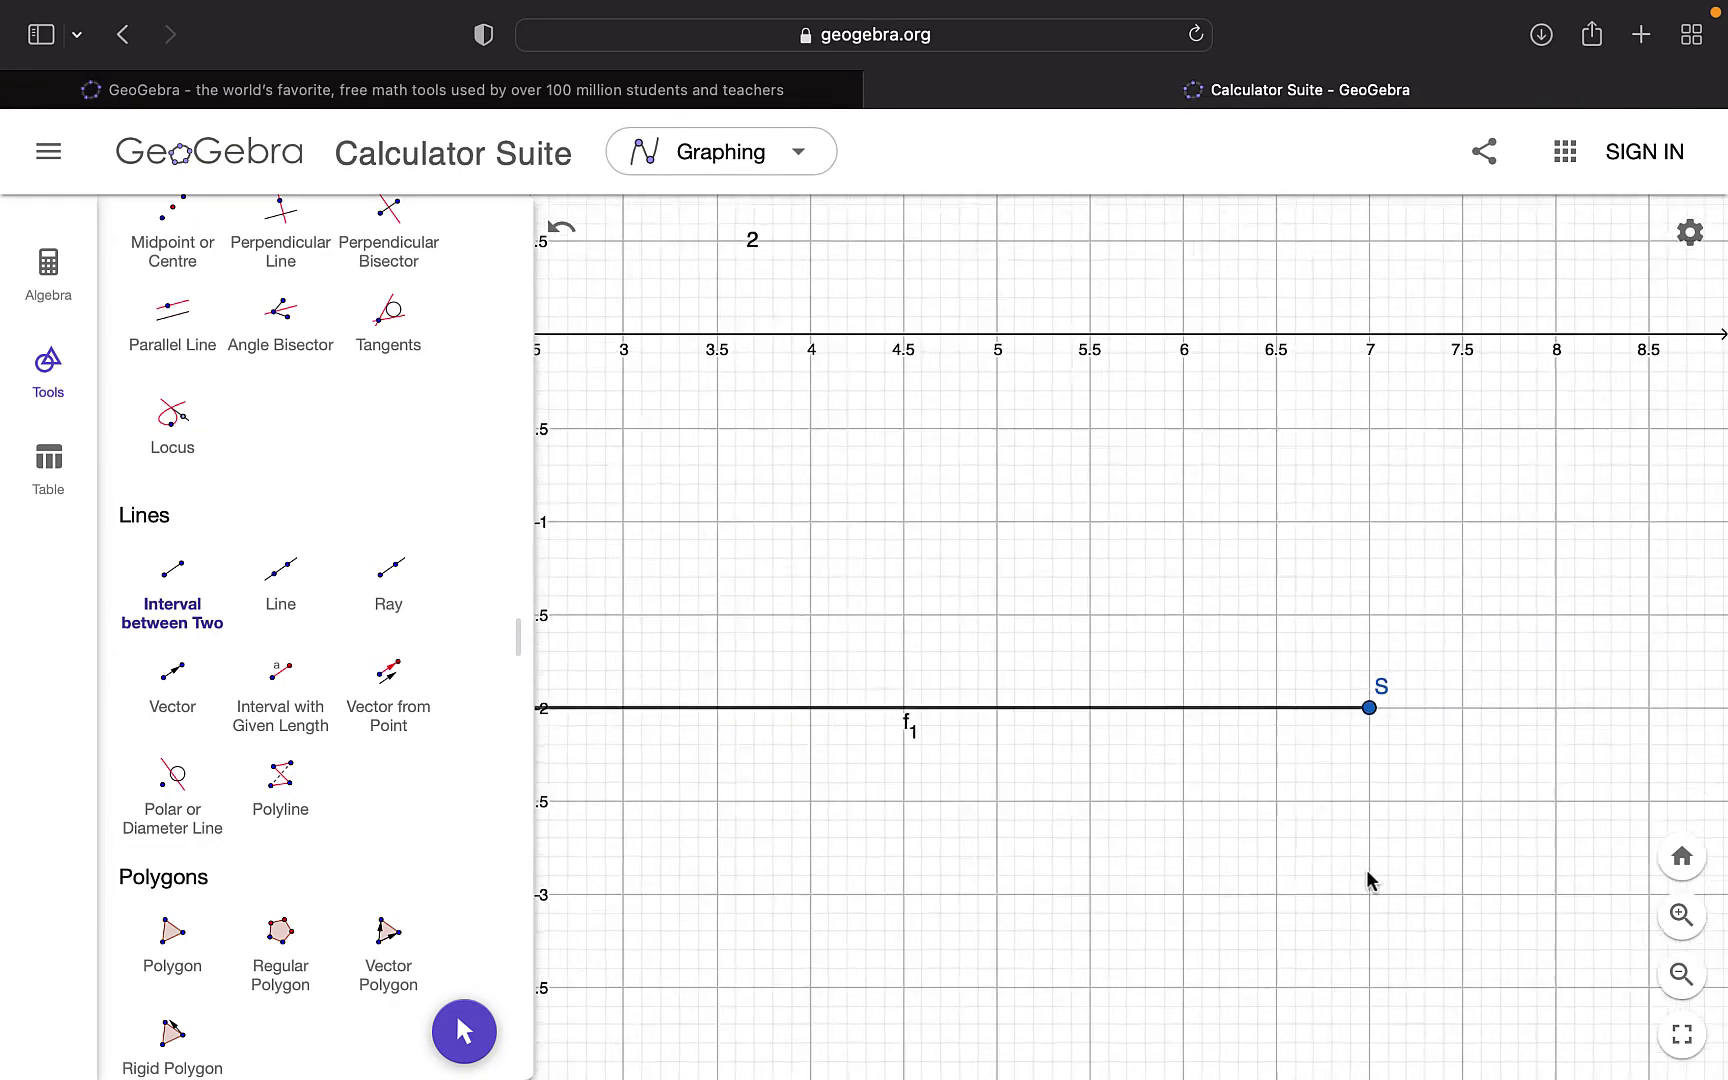
Draw a vertical projection segment from (7, 7) on the diagonal down to point S
{"action": "scroll", "coordinate": [1366, 869], "scroll_direction": "down", "scroll_amount": 8}
{"action": "scroll", "coordinate": [1366, 878], "scroll_direction": "down", "scroll_amount": 3}
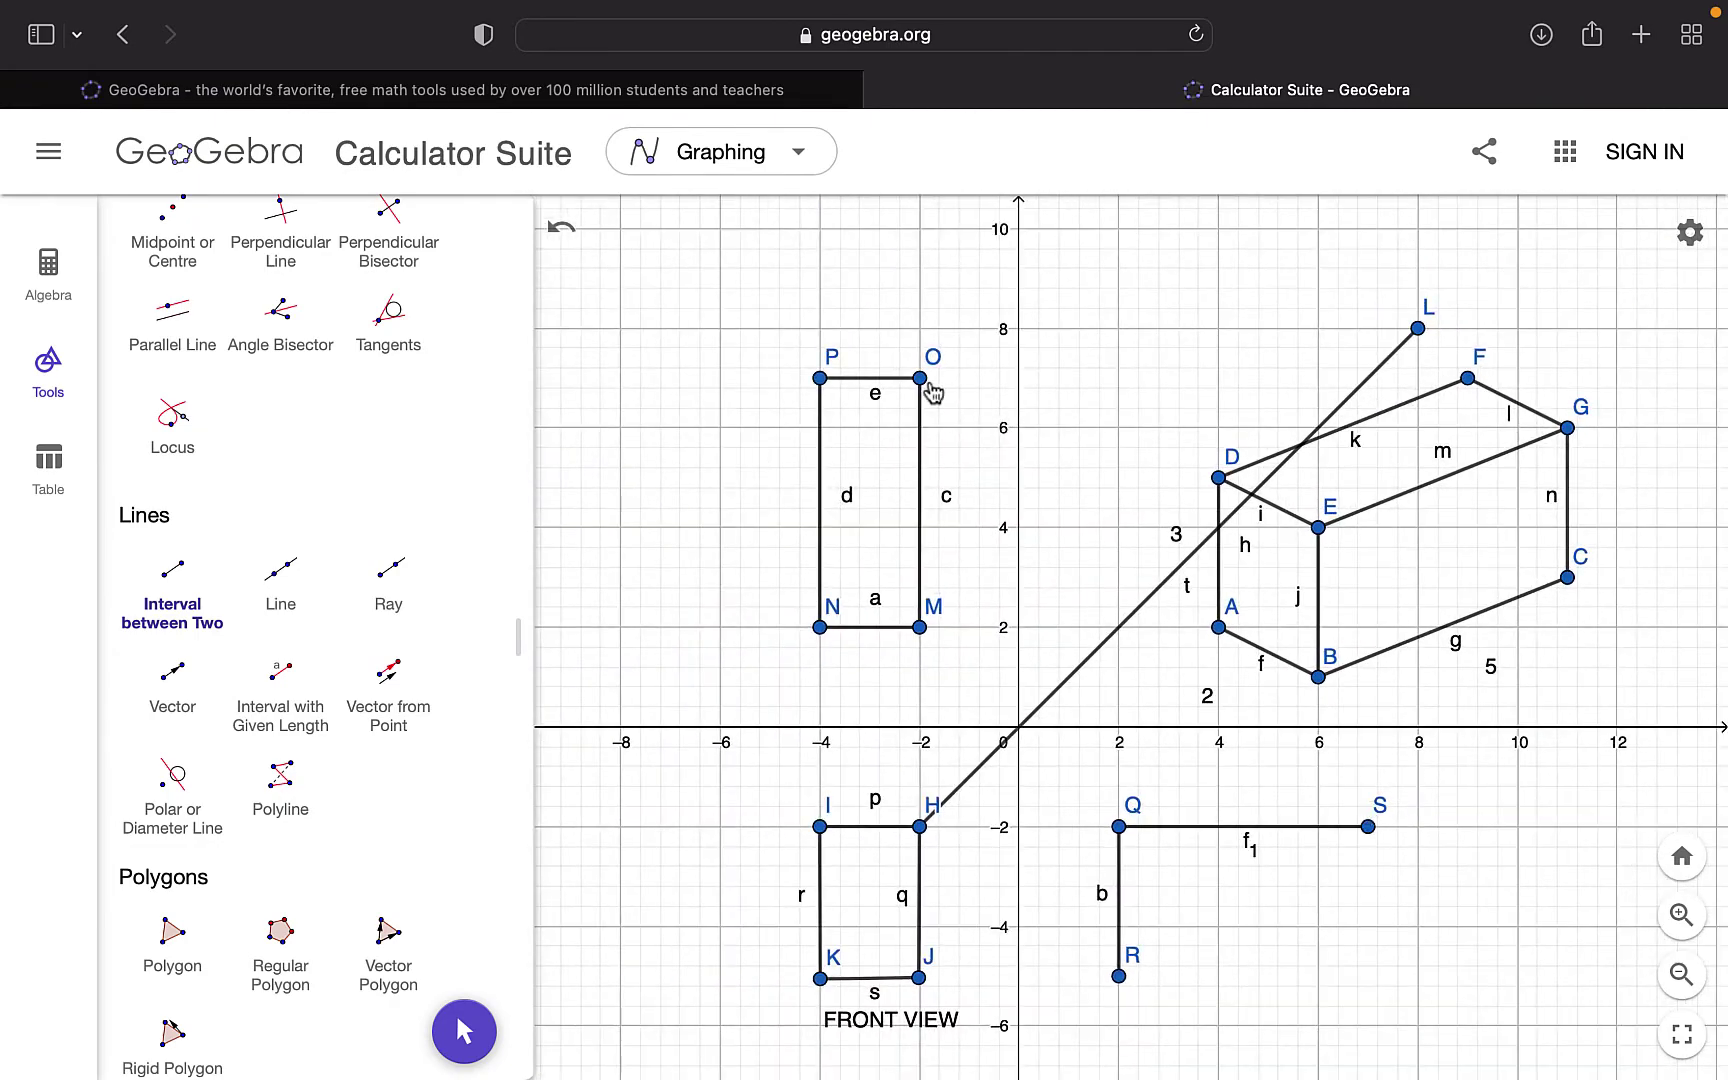
{"action": "left_click", "coordinate": [1367, 378]}
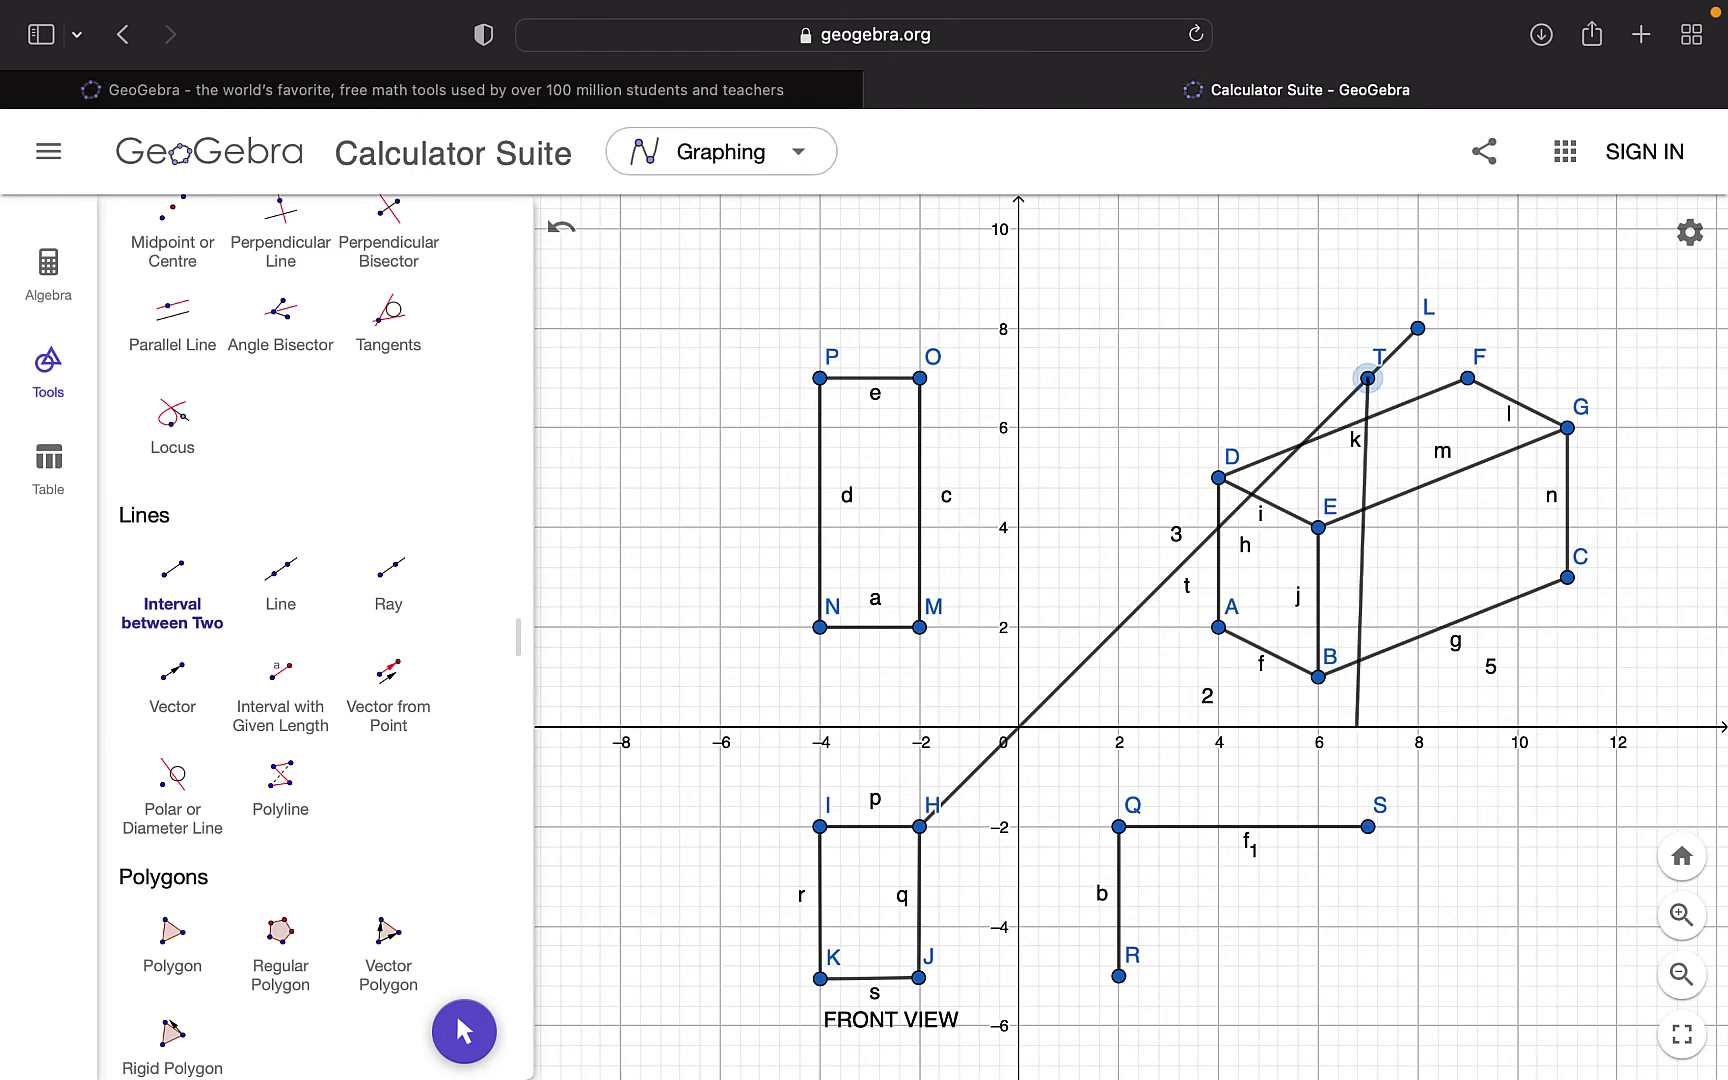
{"action": "left_click", "coordinate": [1368, 826]}
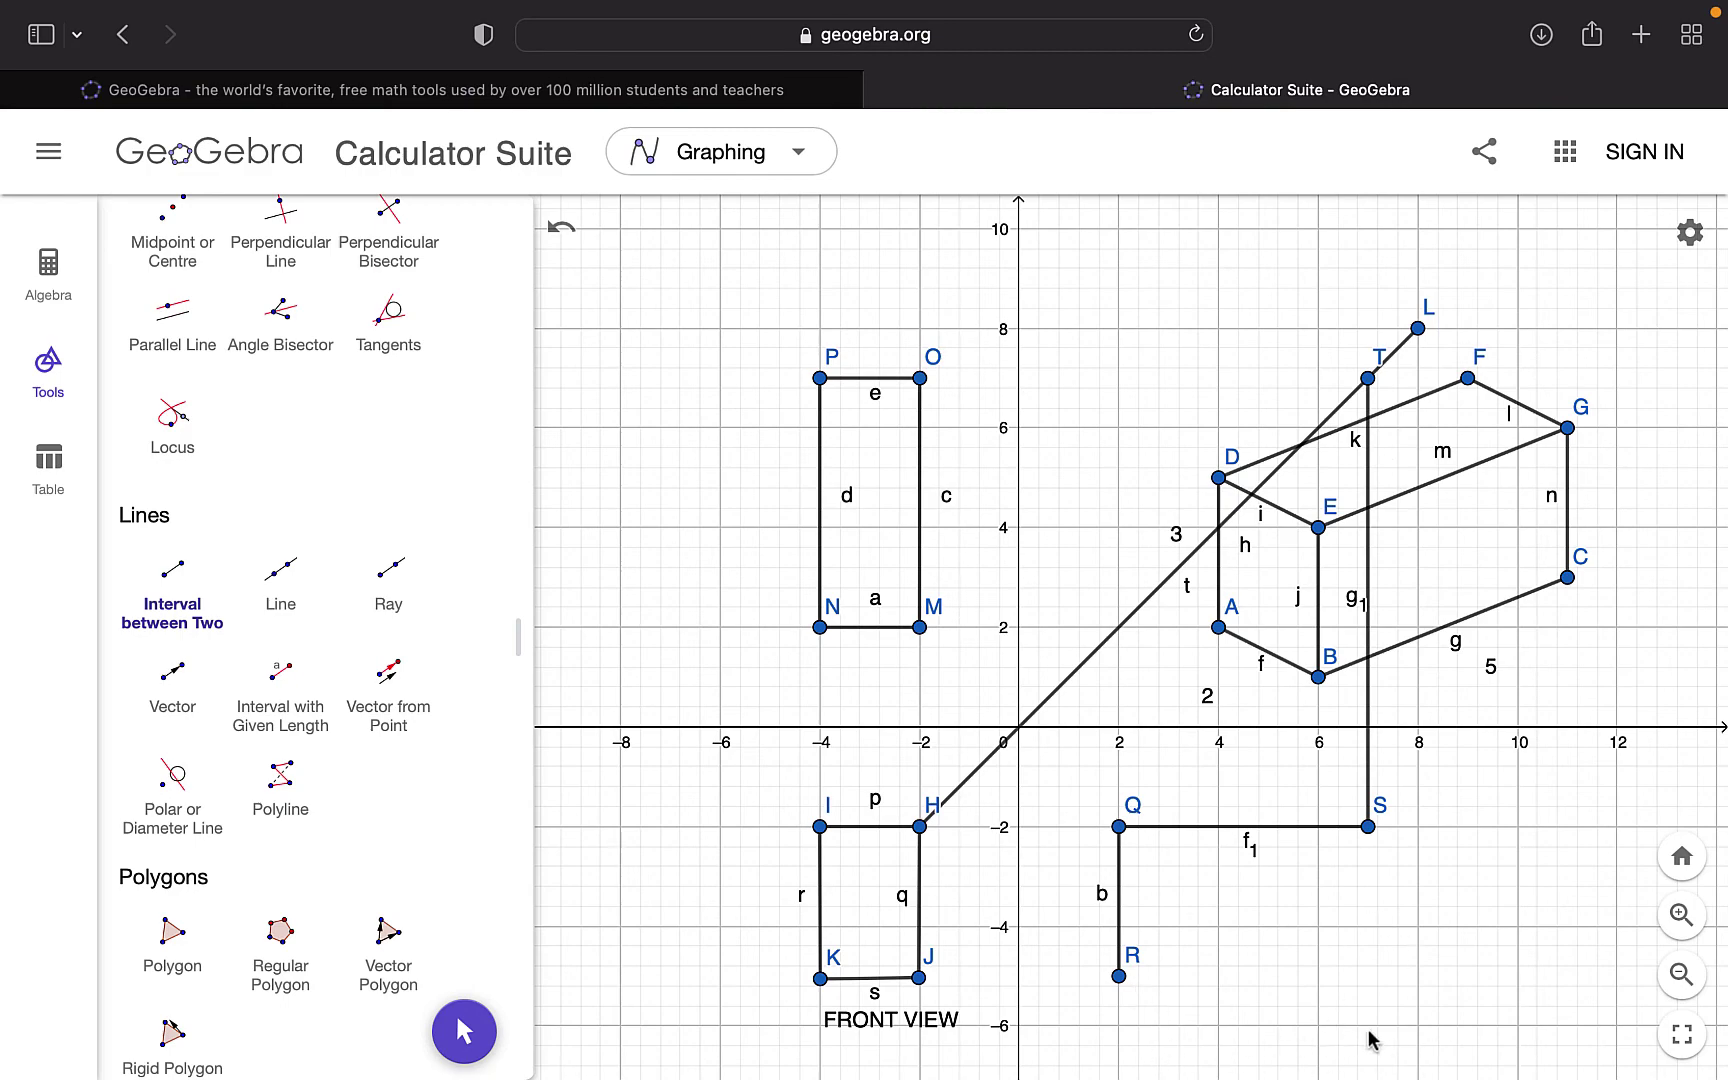
Draw a vertical segment from point S down to (7, -5) and connect its lower end with point R to close the rectangle
{"action": "scroll", "coordinate": [1372, 1040], "scroll_direction": "up", "scroll_amount": 5}
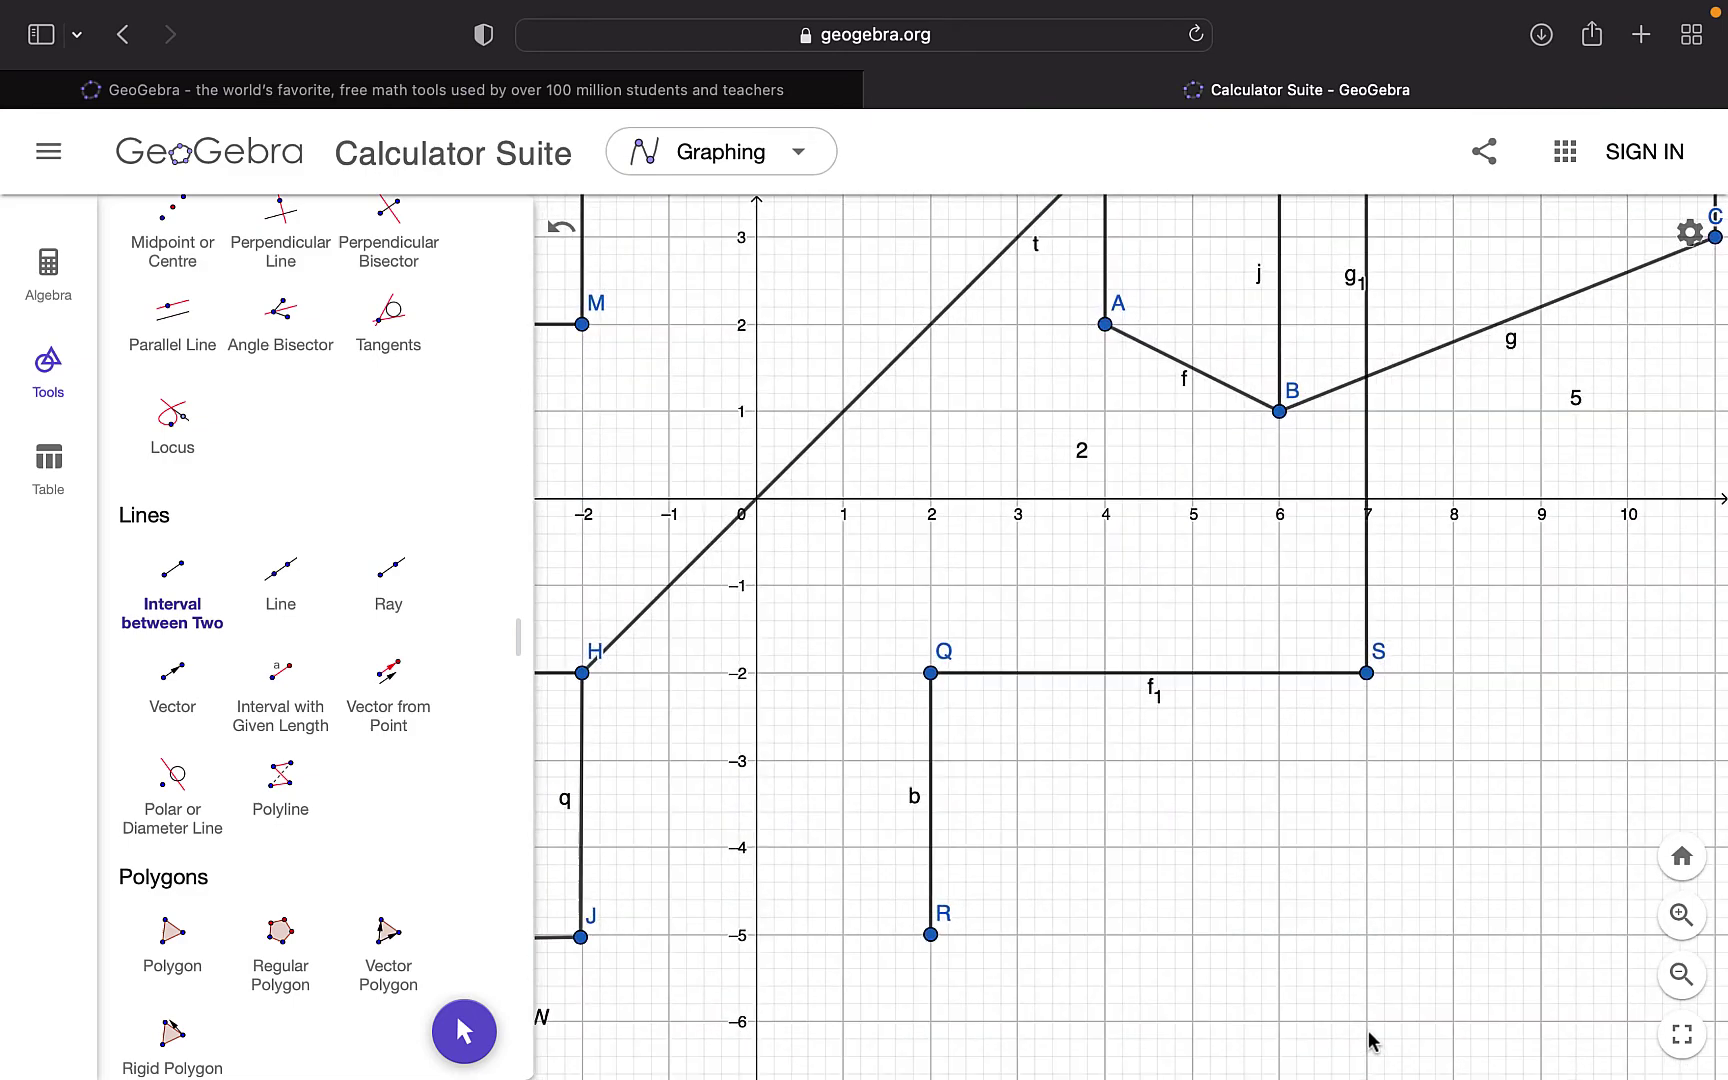
{"action": "left_click", "coordinate": [1366, 672]}
{"action": "scroll", "coordinate": [1366, 672], "scroll_direction": "down", "scroll_amount": 3}
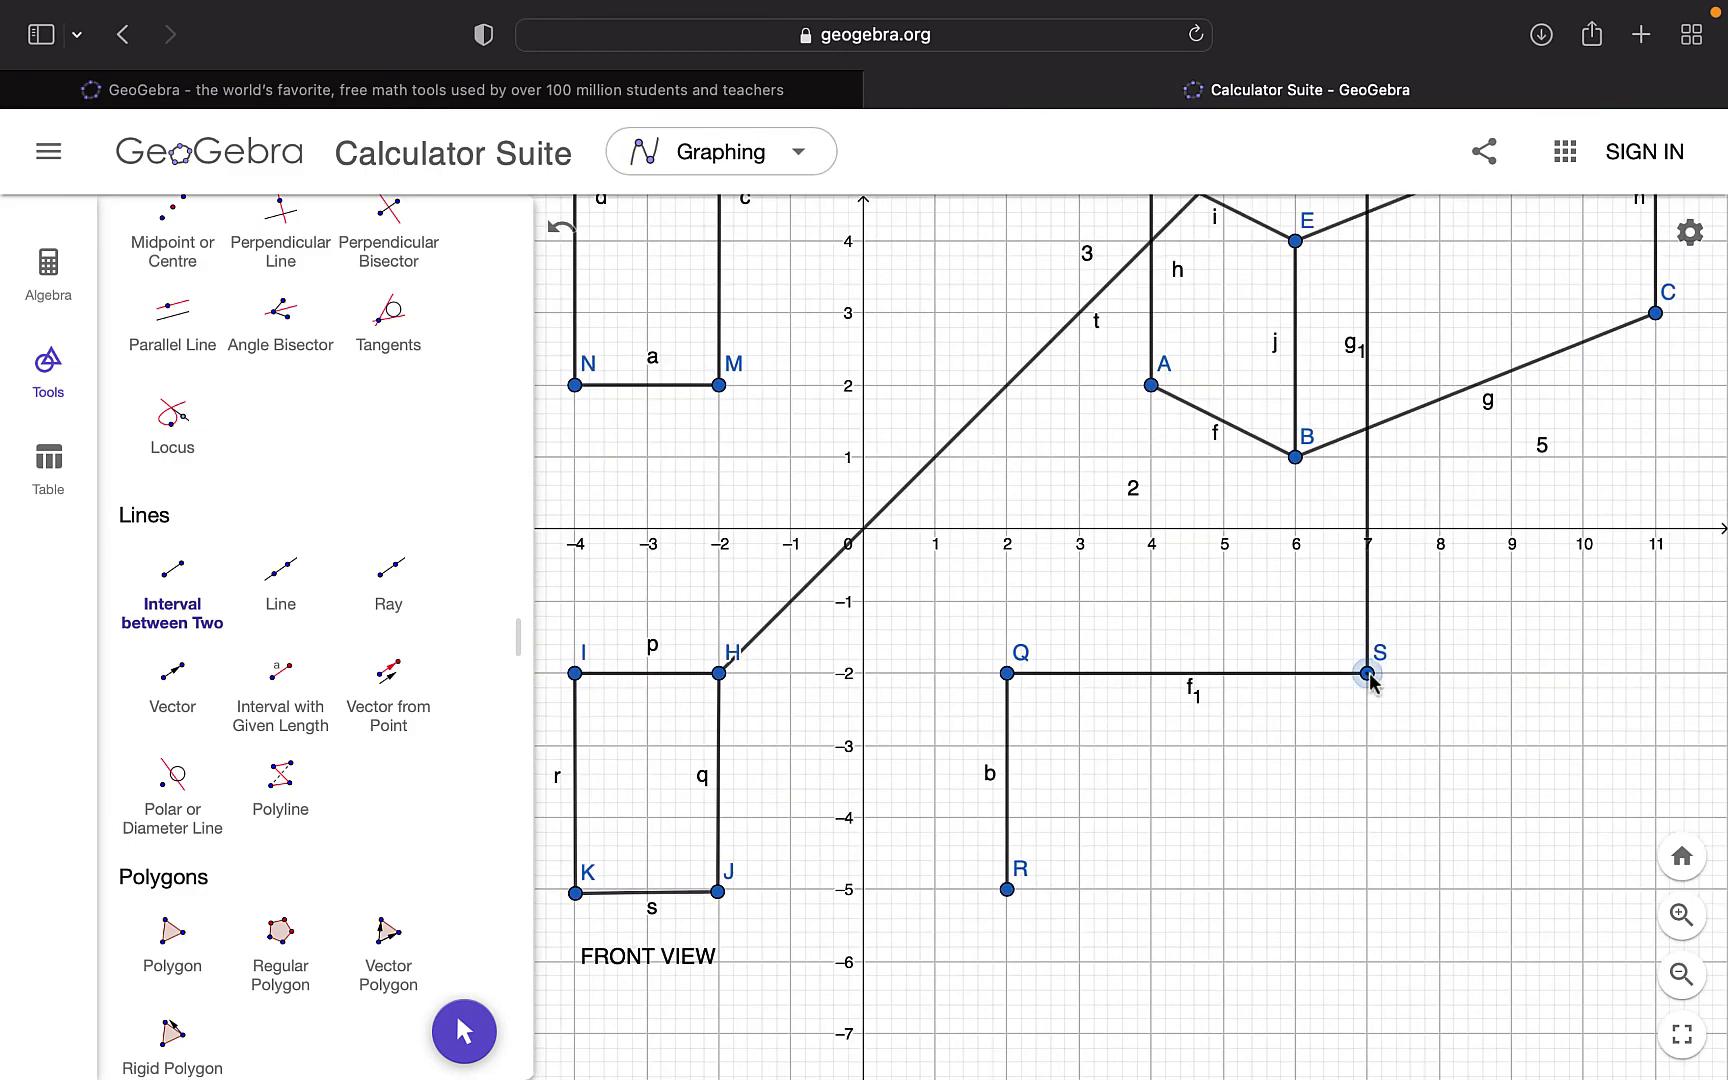
{"action": "scroll", "coordinate": [1366, 672], "scroll_direction": "up", "scroll_amount": 3}
{"action": "left_click", "coordinate": [1366, 929]}
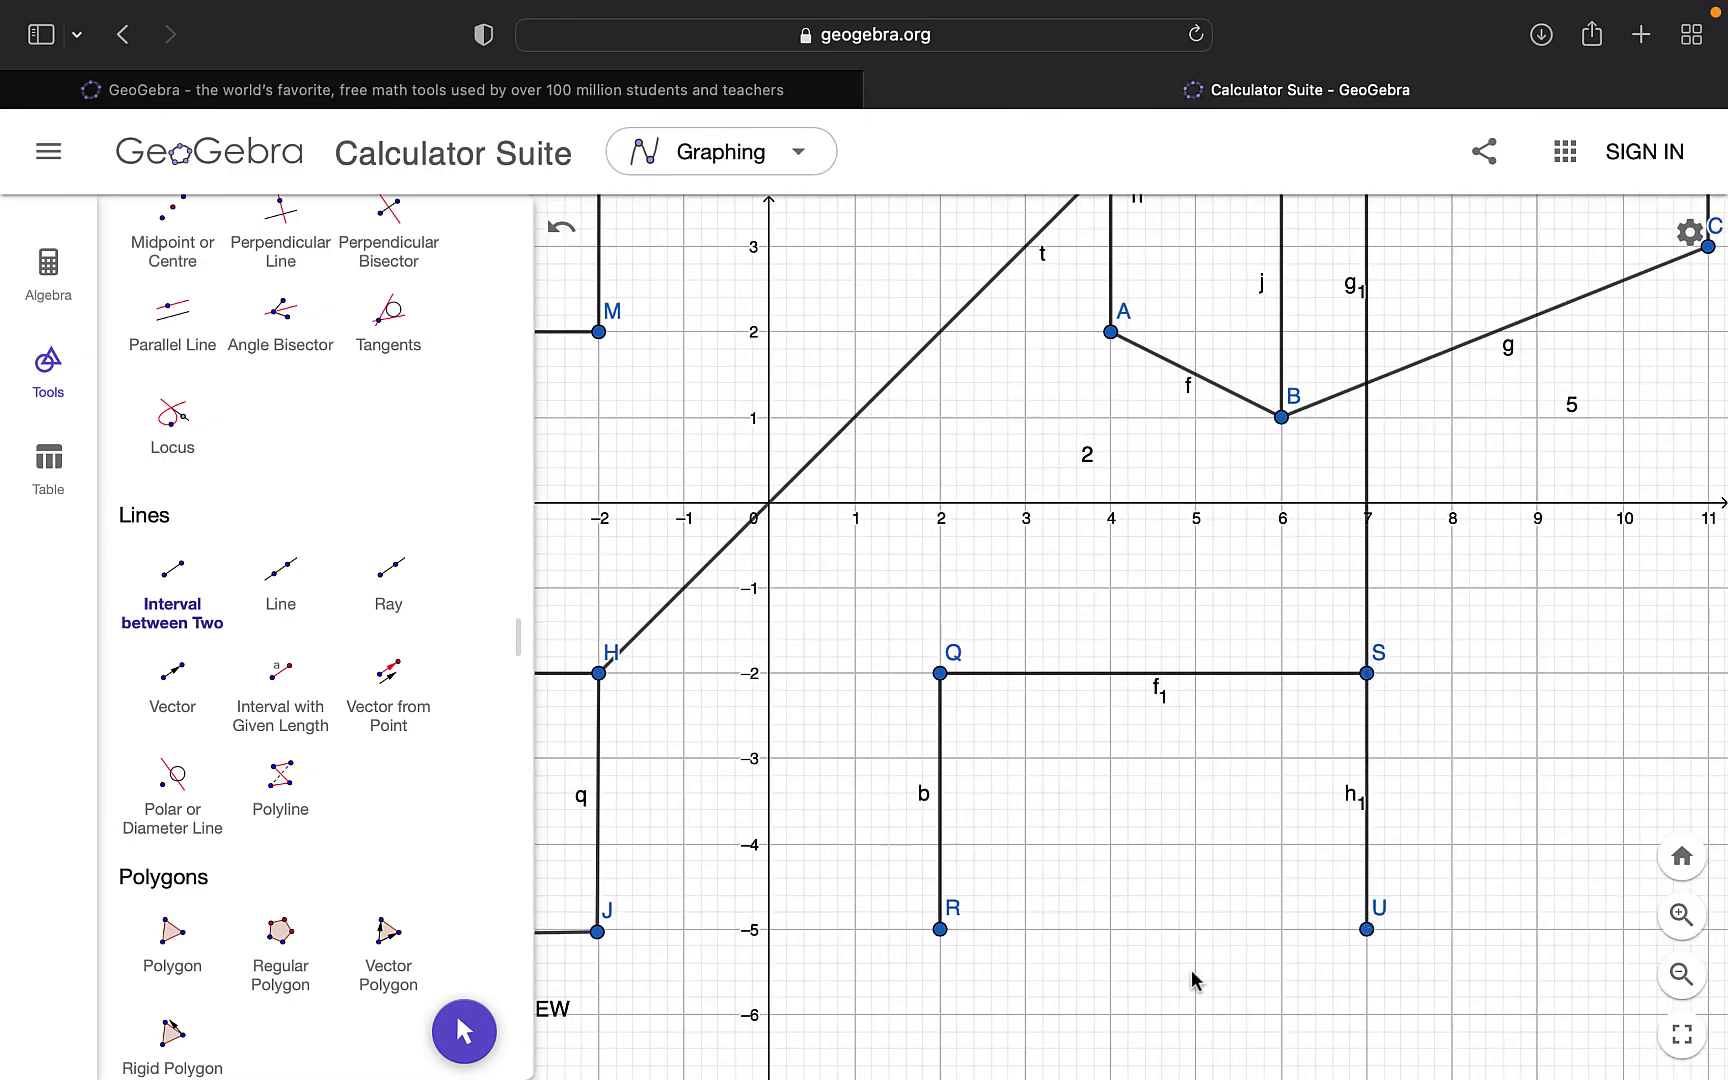
{"action": "left_click", "coordinate": [938, 930]}
{"action": "left_click", "coordinate": [1366, 929]}
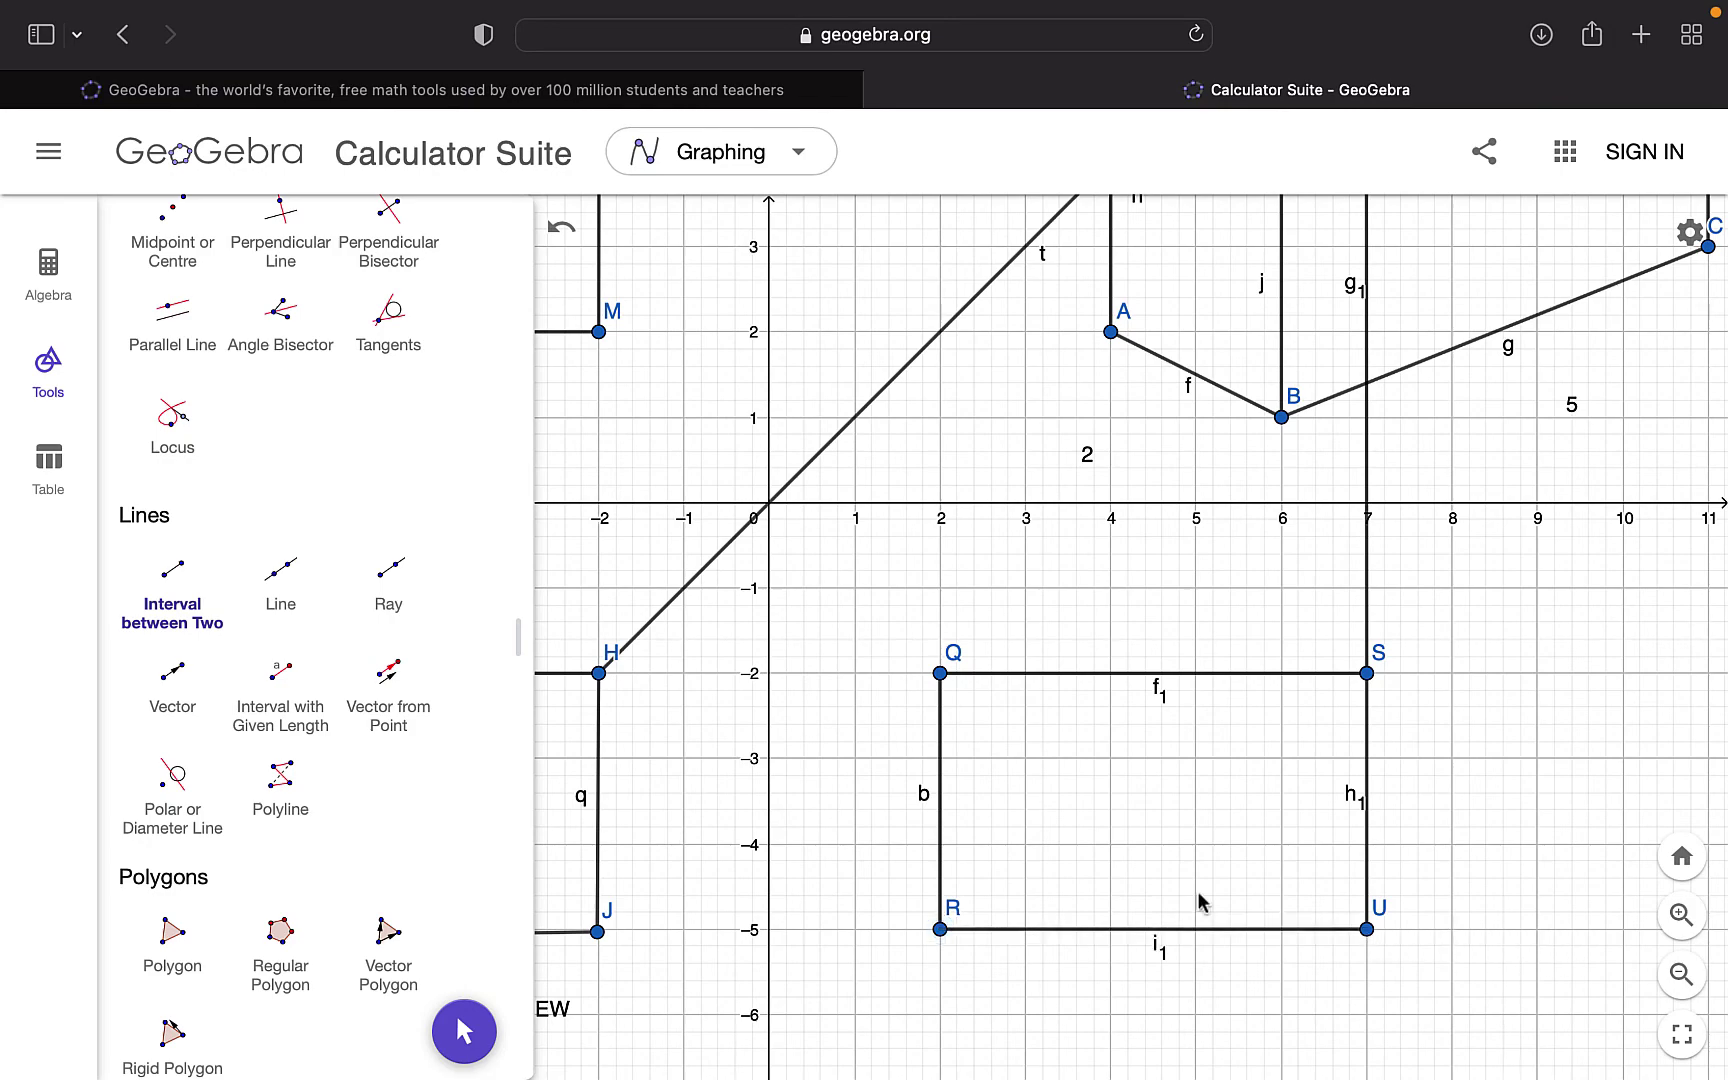
Draw projection segments from O to T, from M to the diagonal at (2, 2), and from there down to Q
{"action": "scroll", "coordinate": [1218, 862], "scroll_direction": "up", "scroll_amount": 4}
{"action": "scroll", "coordinate": [1218, 862], "scroll_direction": "down", "scroll_amount": 10}
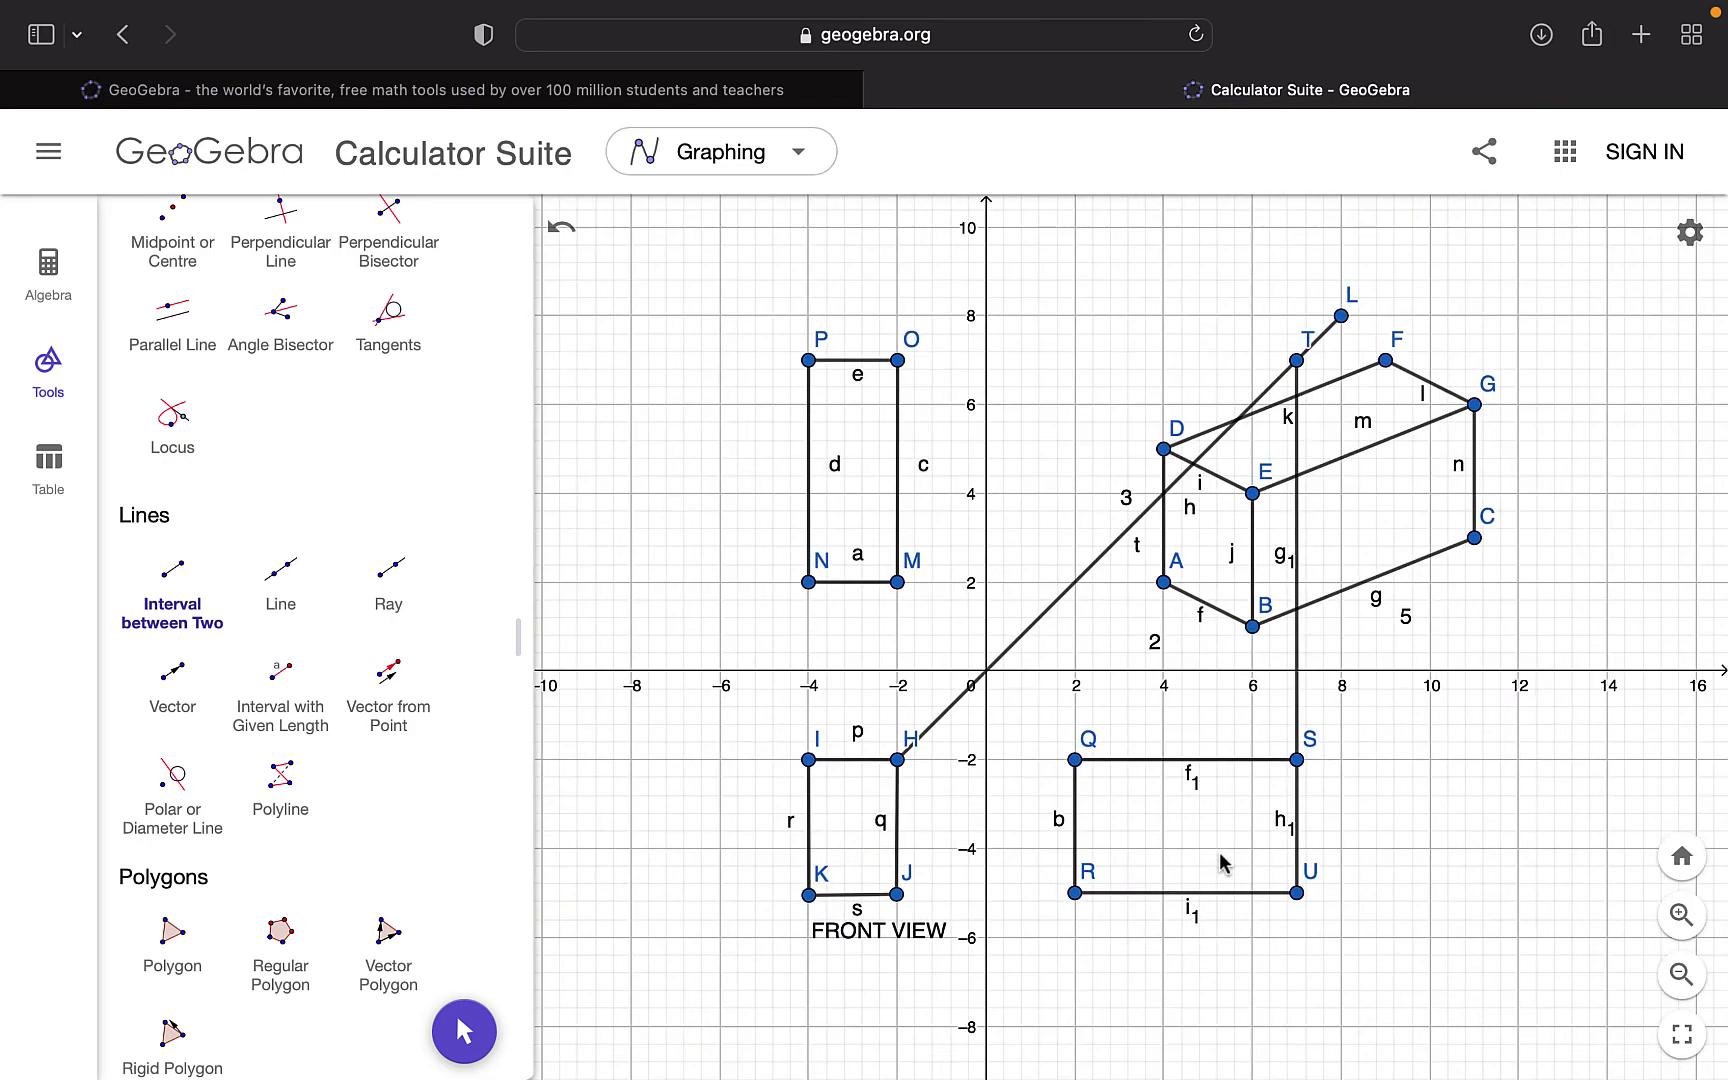
{"action": "left_click", "coordinate": [897, 360]}
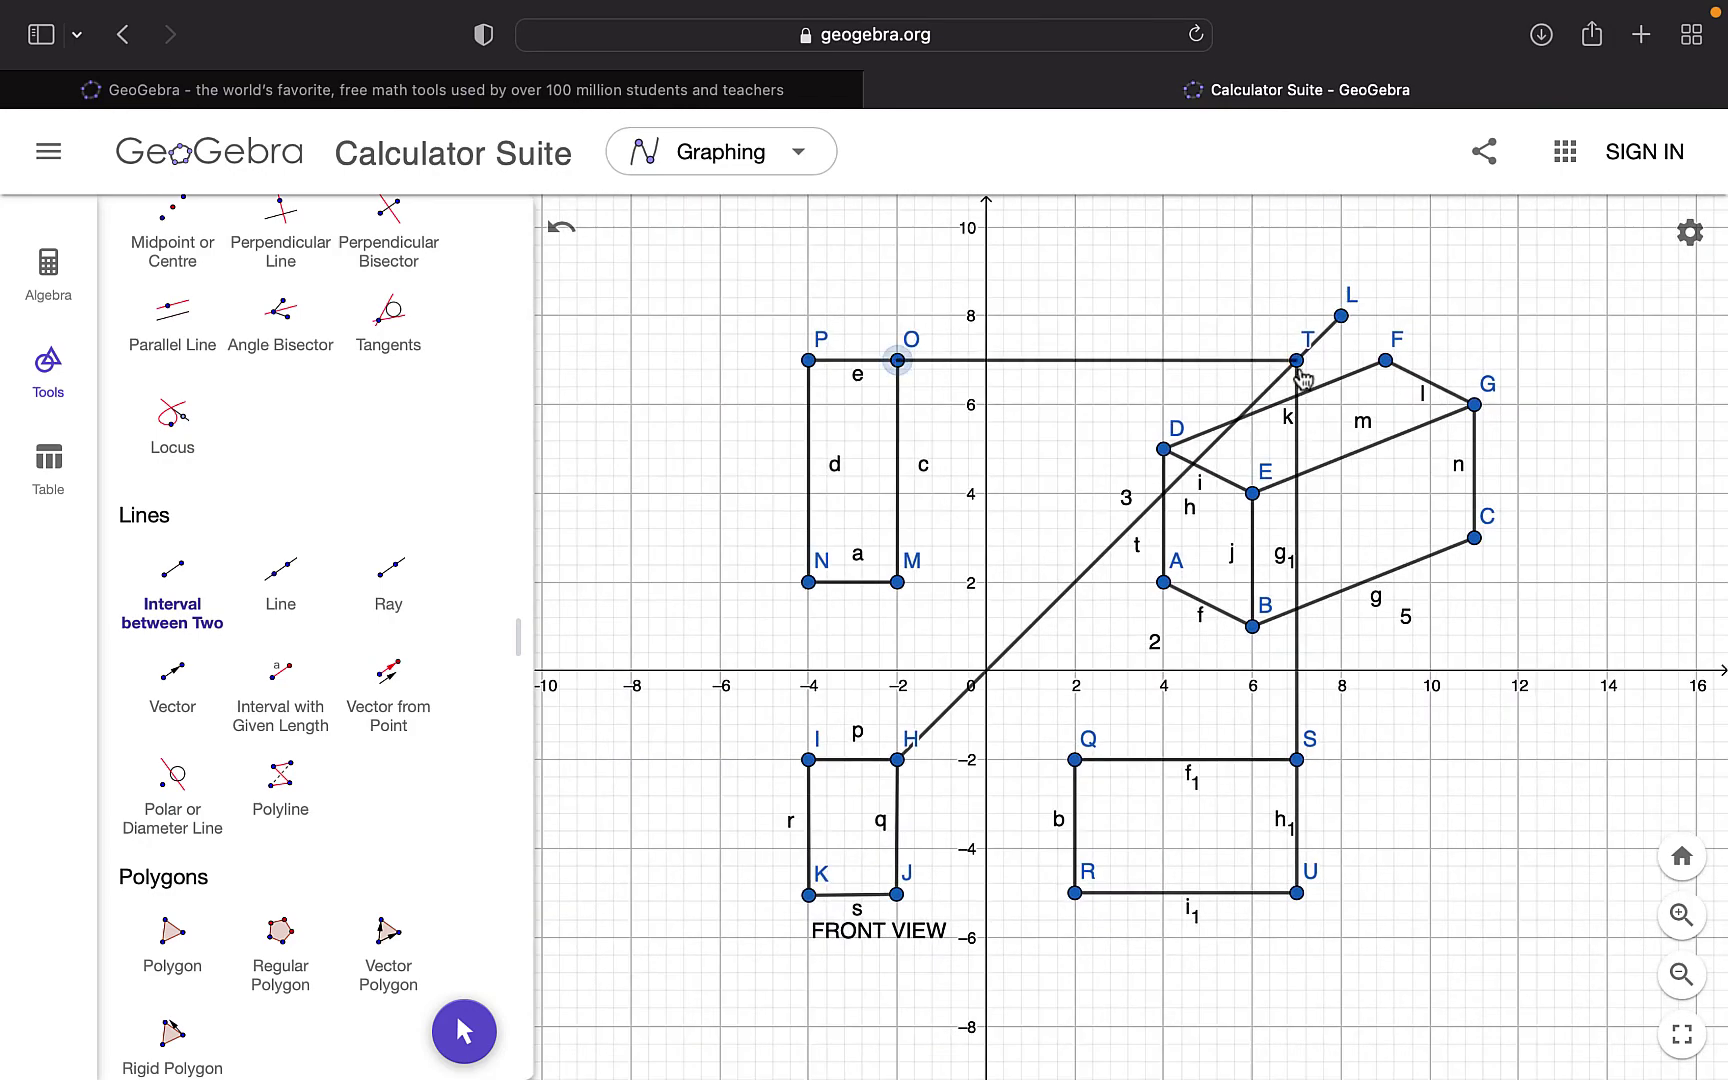
{"action": "left_click", "coordinate": [1309, 370]}
{"action": "left_click", "coordinate": [897, 582]}
{"action": "left_click", "coordinate": [1075, 582]}
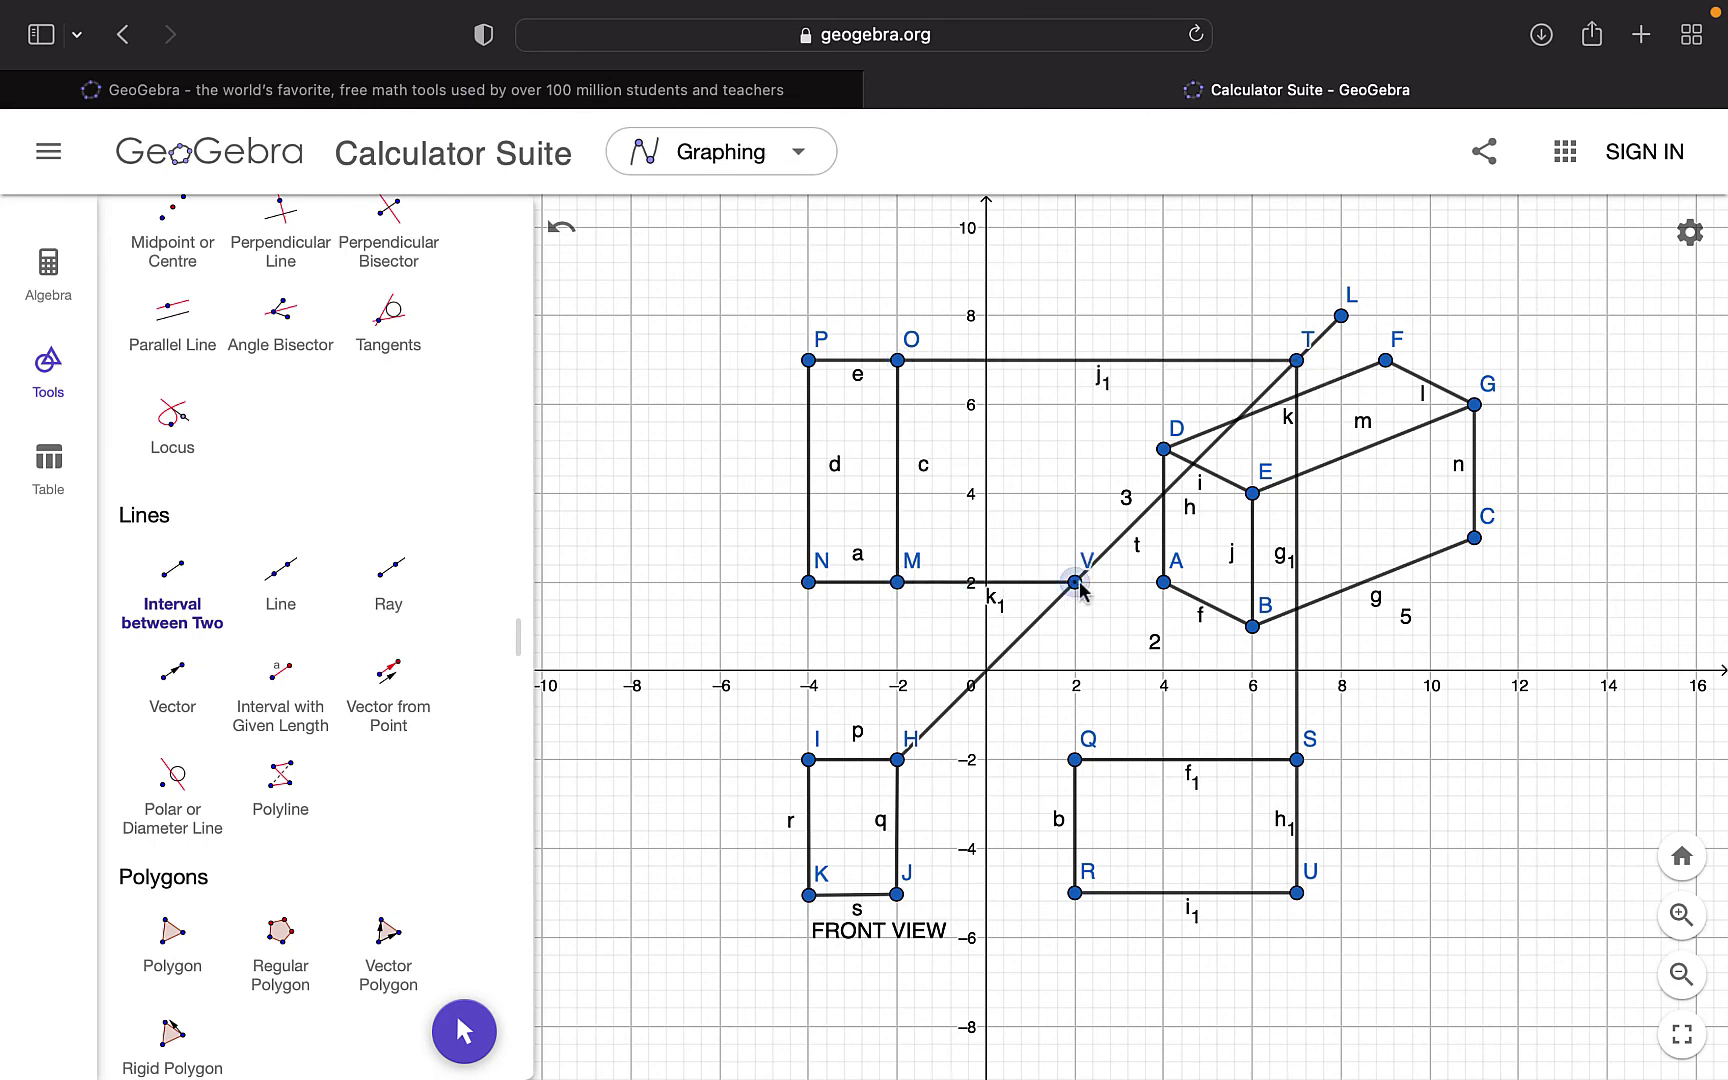
{"action": "left_click", "coordinate": [1082, 774]}
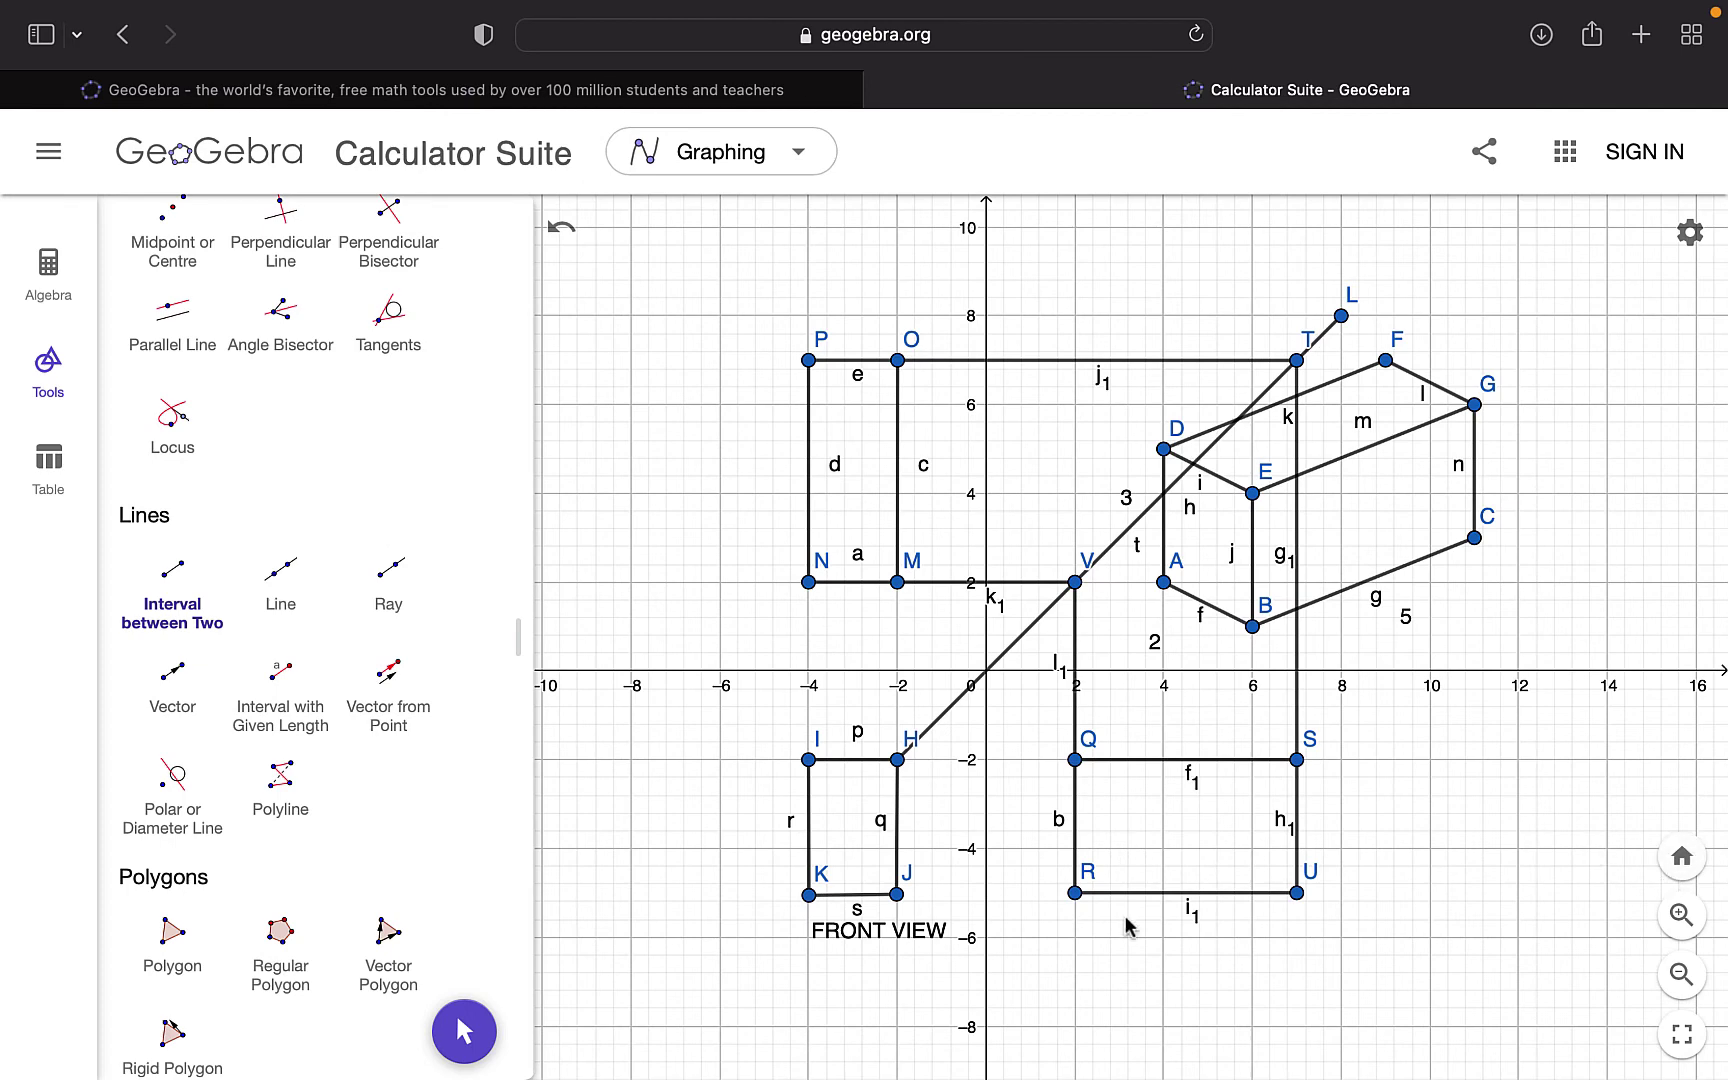
Add the text label "TOP VIEW" just below the upper rectangle's lower edge
{"action": "scroll", "coordinate": [434, 640], "scroll_direction": "down", "scroll_amount": 6}
{"action": "scroll", "coordinate": [434, 640], "scroll_direction": "down", "scroll_amount": 7}
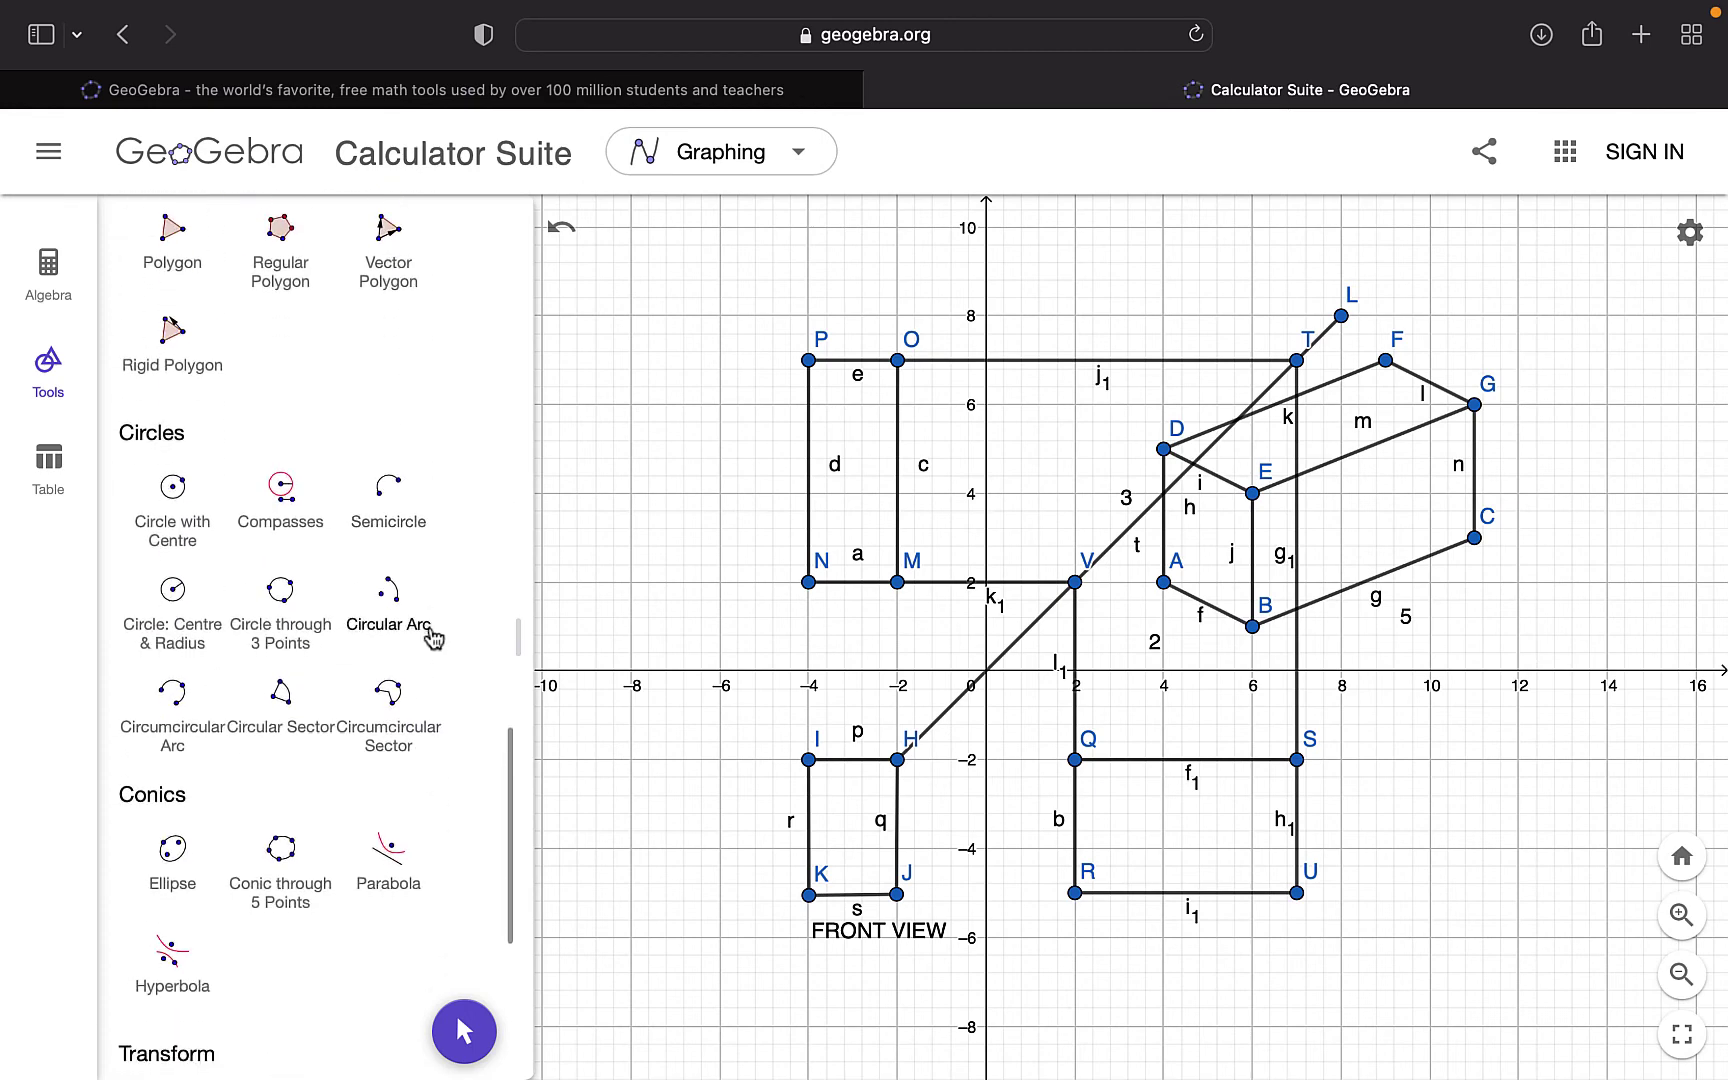
{"action": "scroll", "coordinate": [416, 652], "scroll_direction": "up", "scroll_amount": 15}
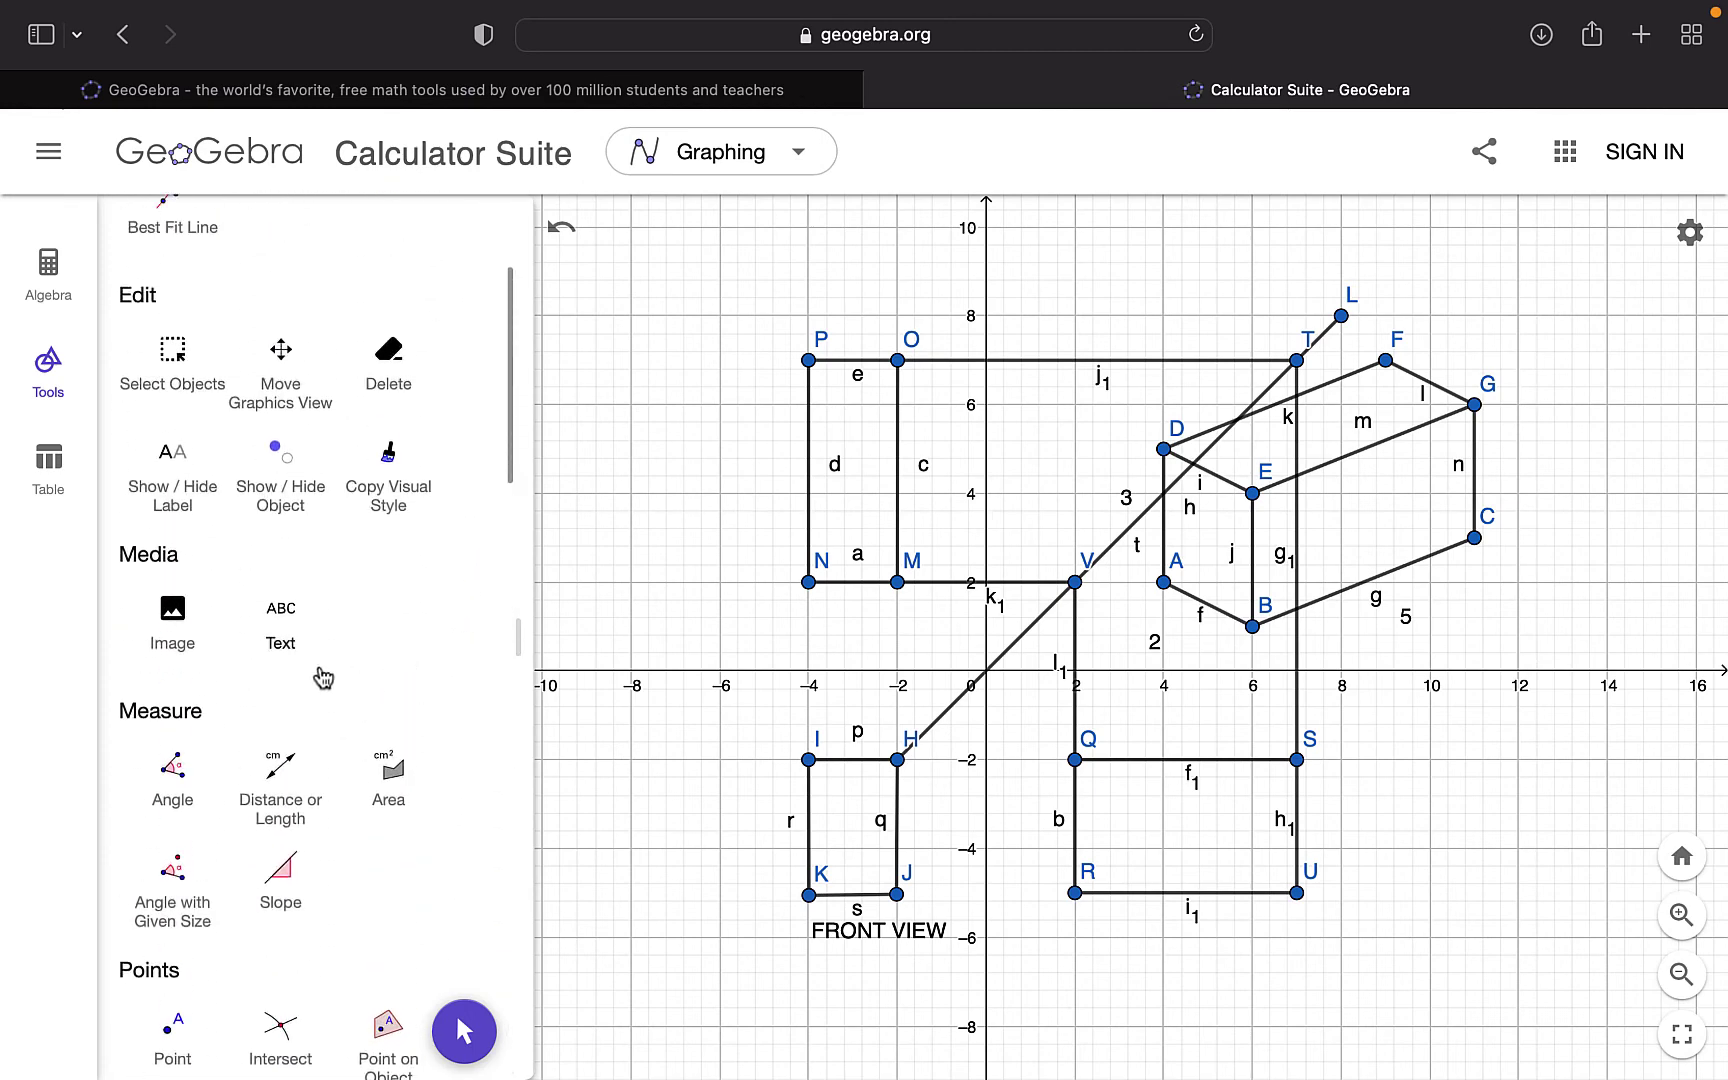
{"action": "left_click", "coordinate": [290, 655]}
{"action": "left_click", "coordinate": [782, 622]}
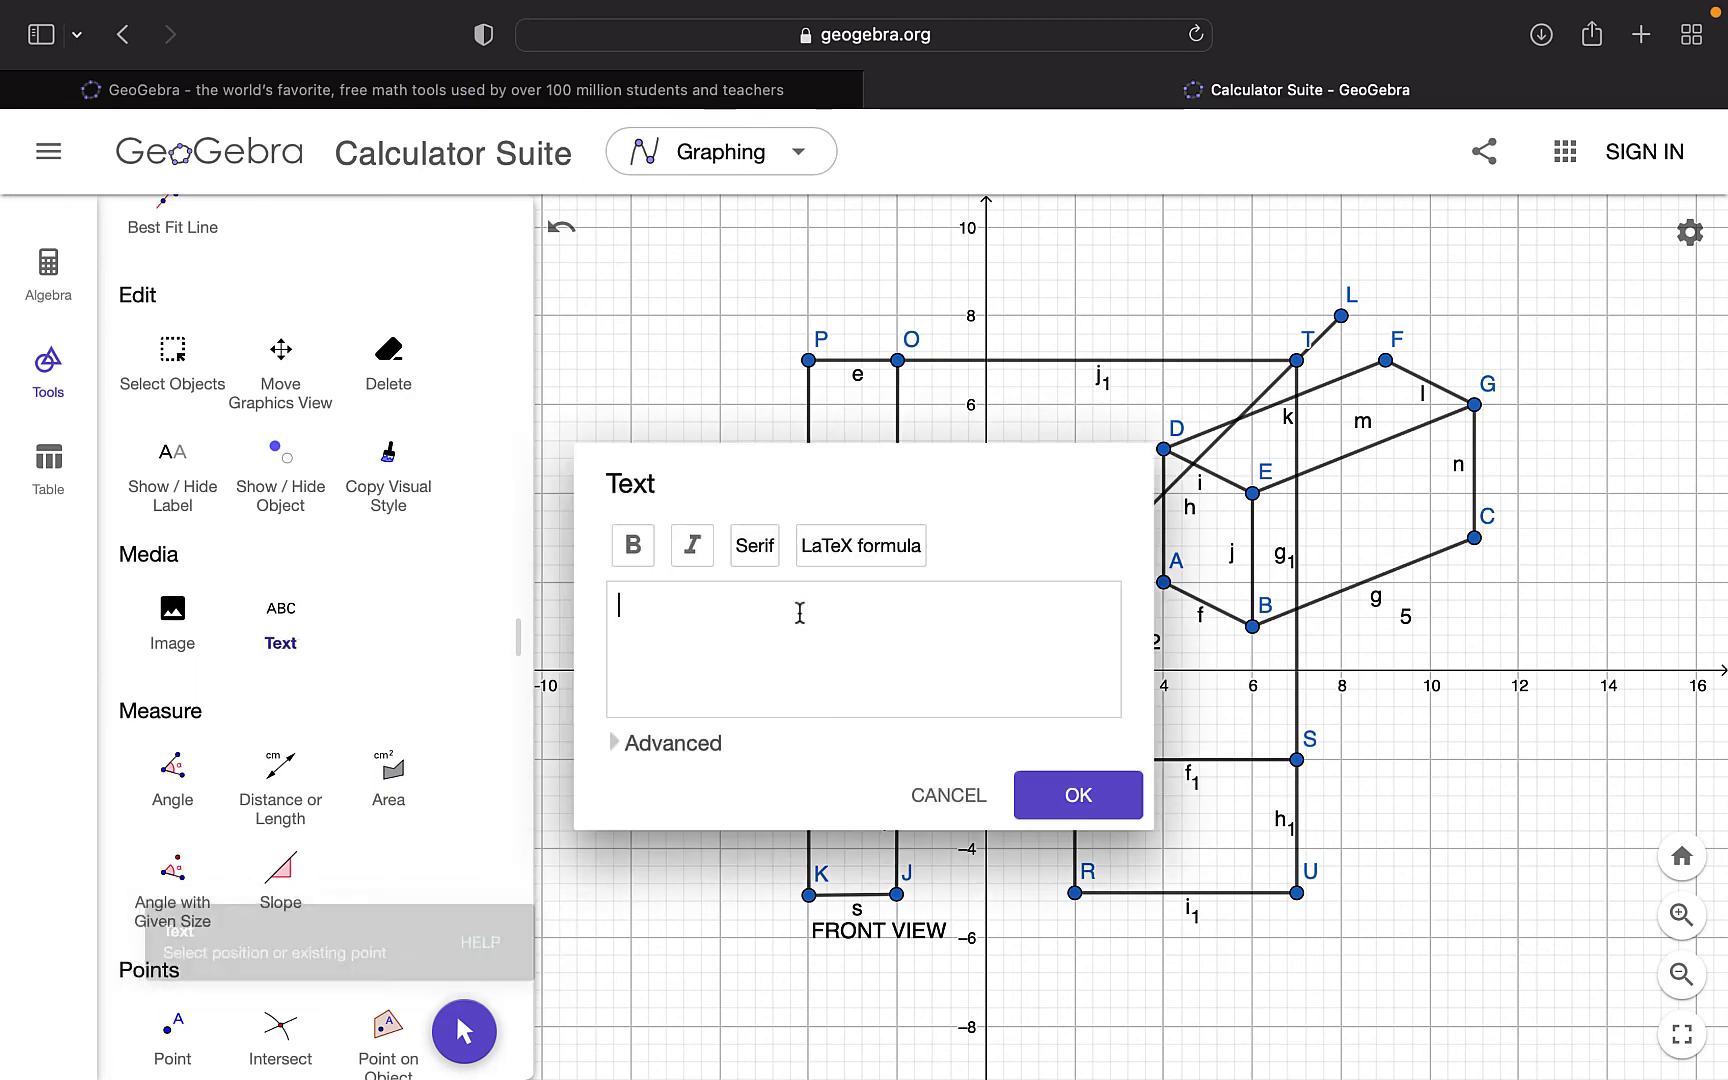
{"action": "type", "text": "TOP VIEW"}
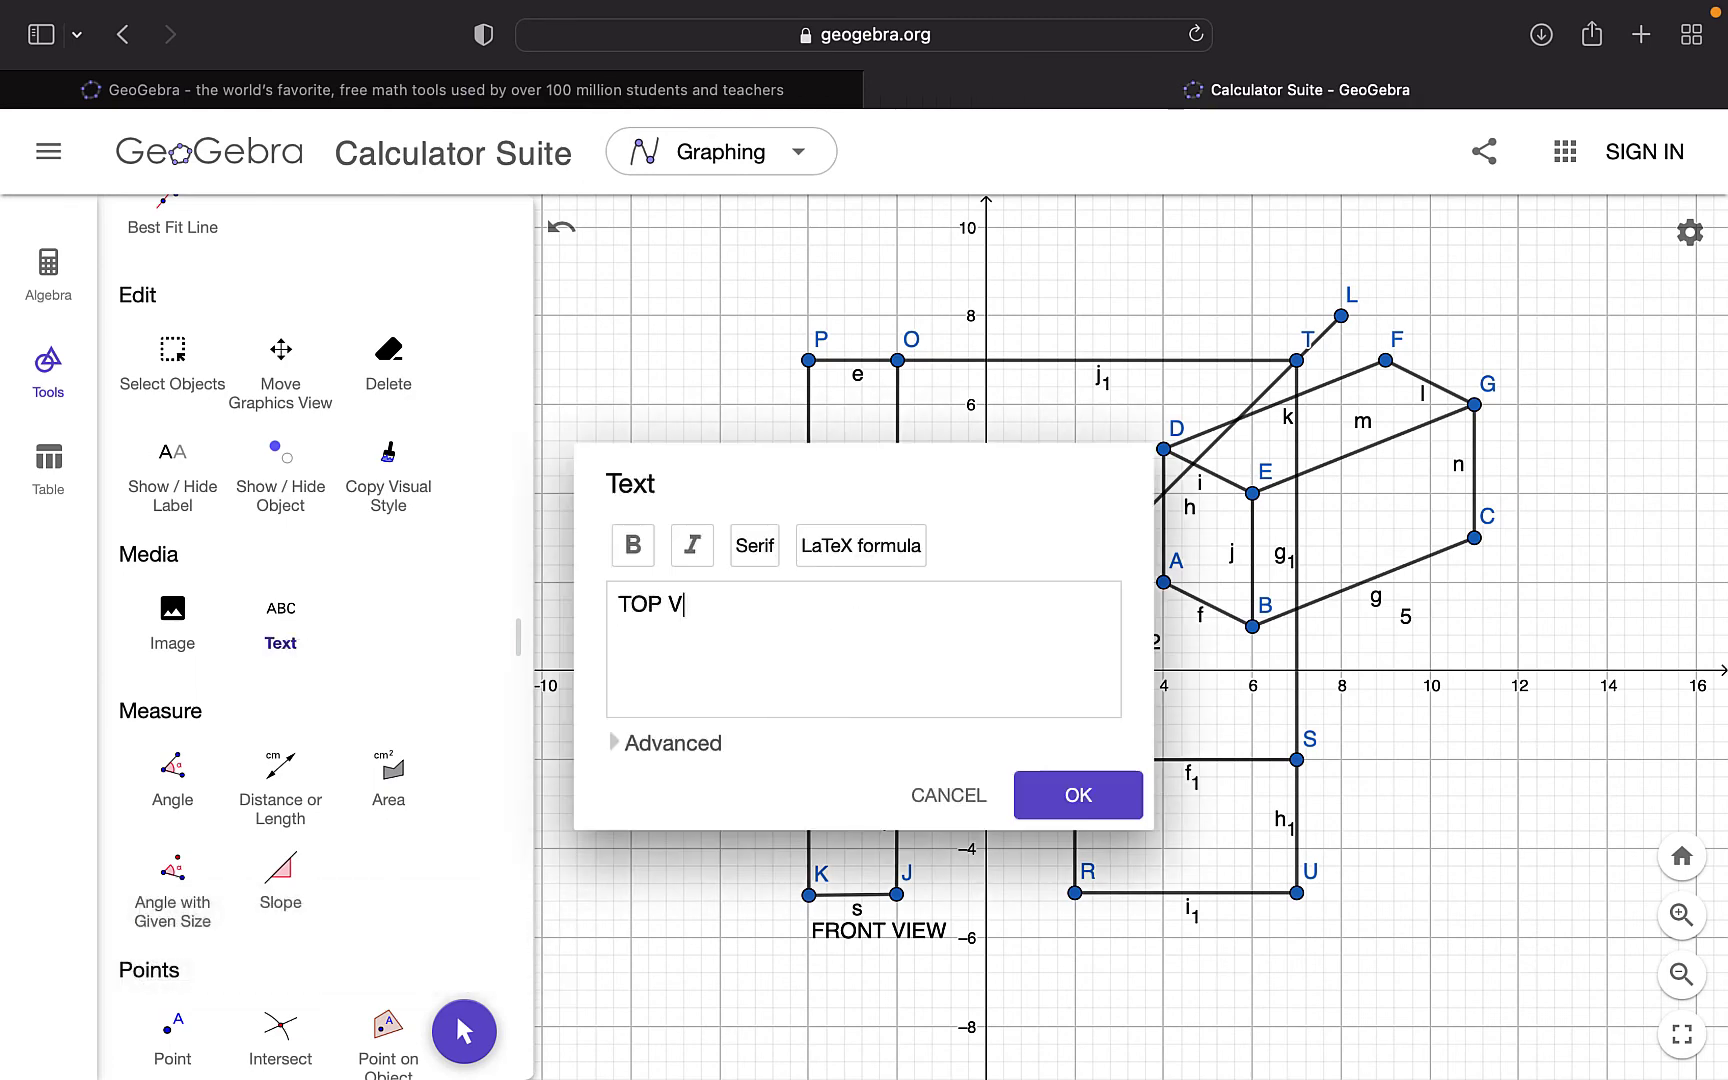
{"action": "left_click", "coordinate": [1078, 795]}
Add the text label "RIGHT SIDE VIEW" below the rectangle with corners Q, R, S and U
{"action": "left_click", "coordinate": [1116, 935]}
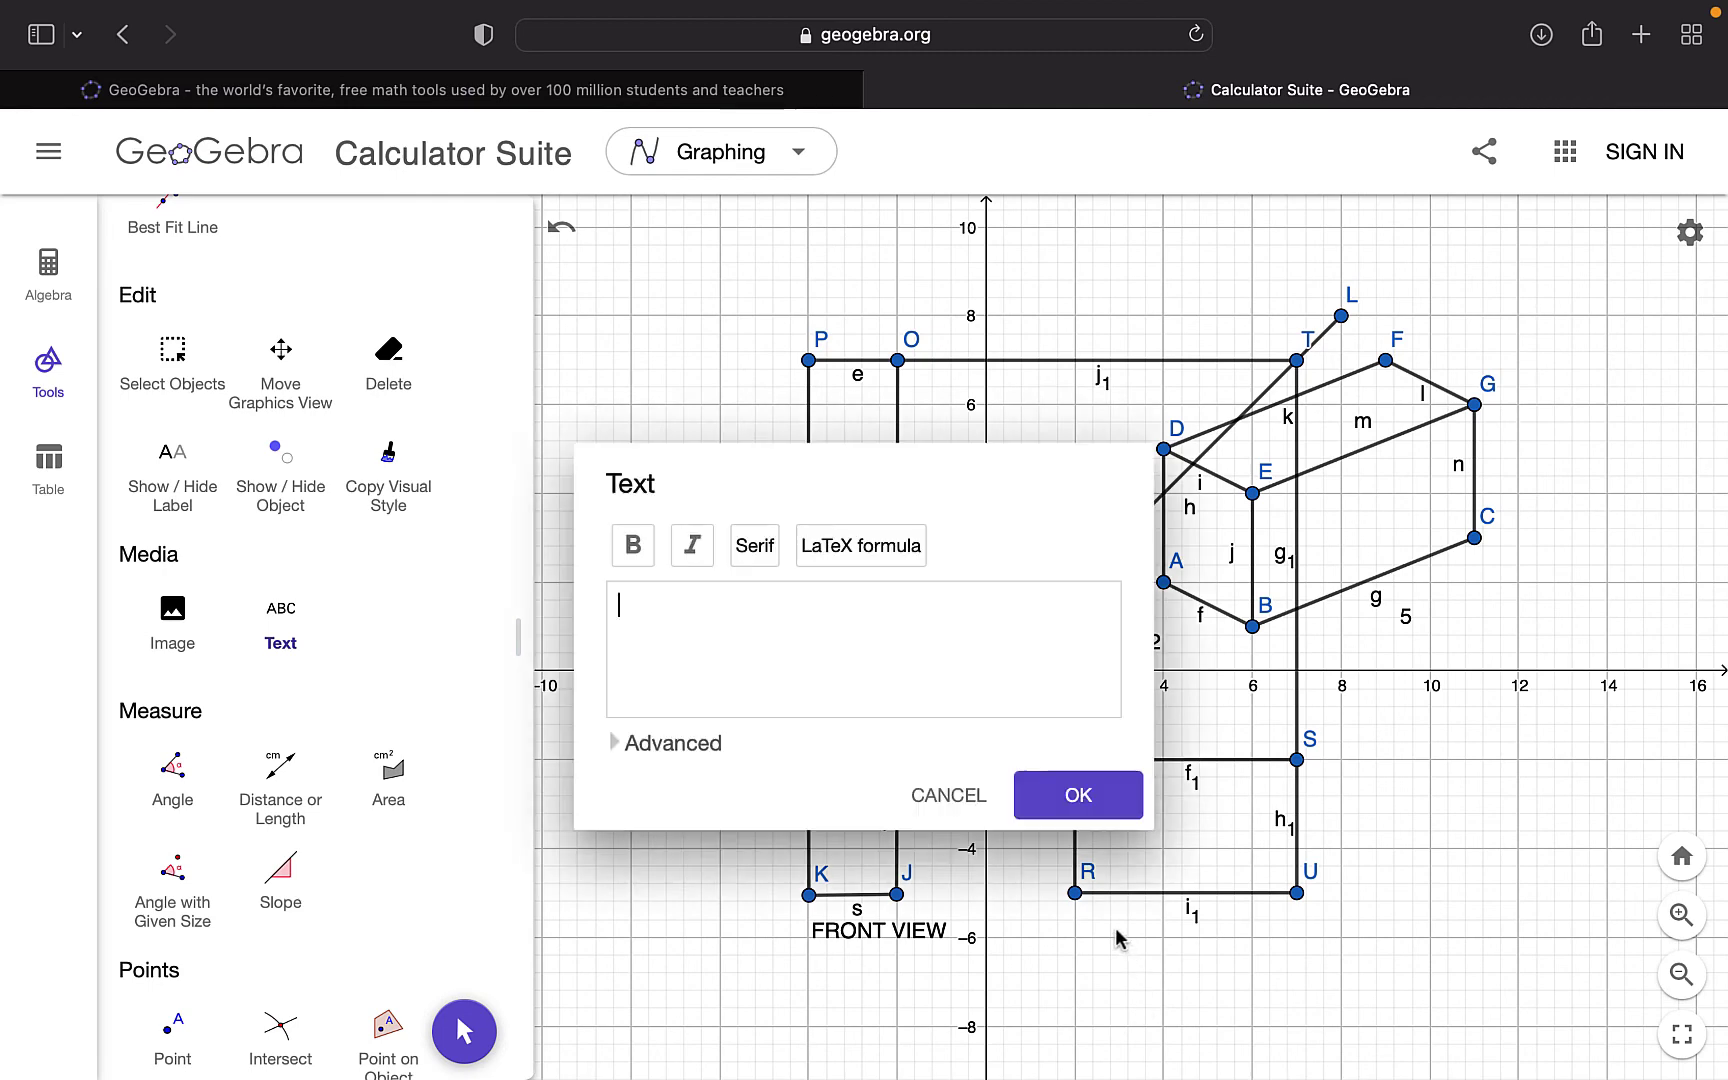
{"action": "type", "text": "RIGHT SIDE VIEW"}
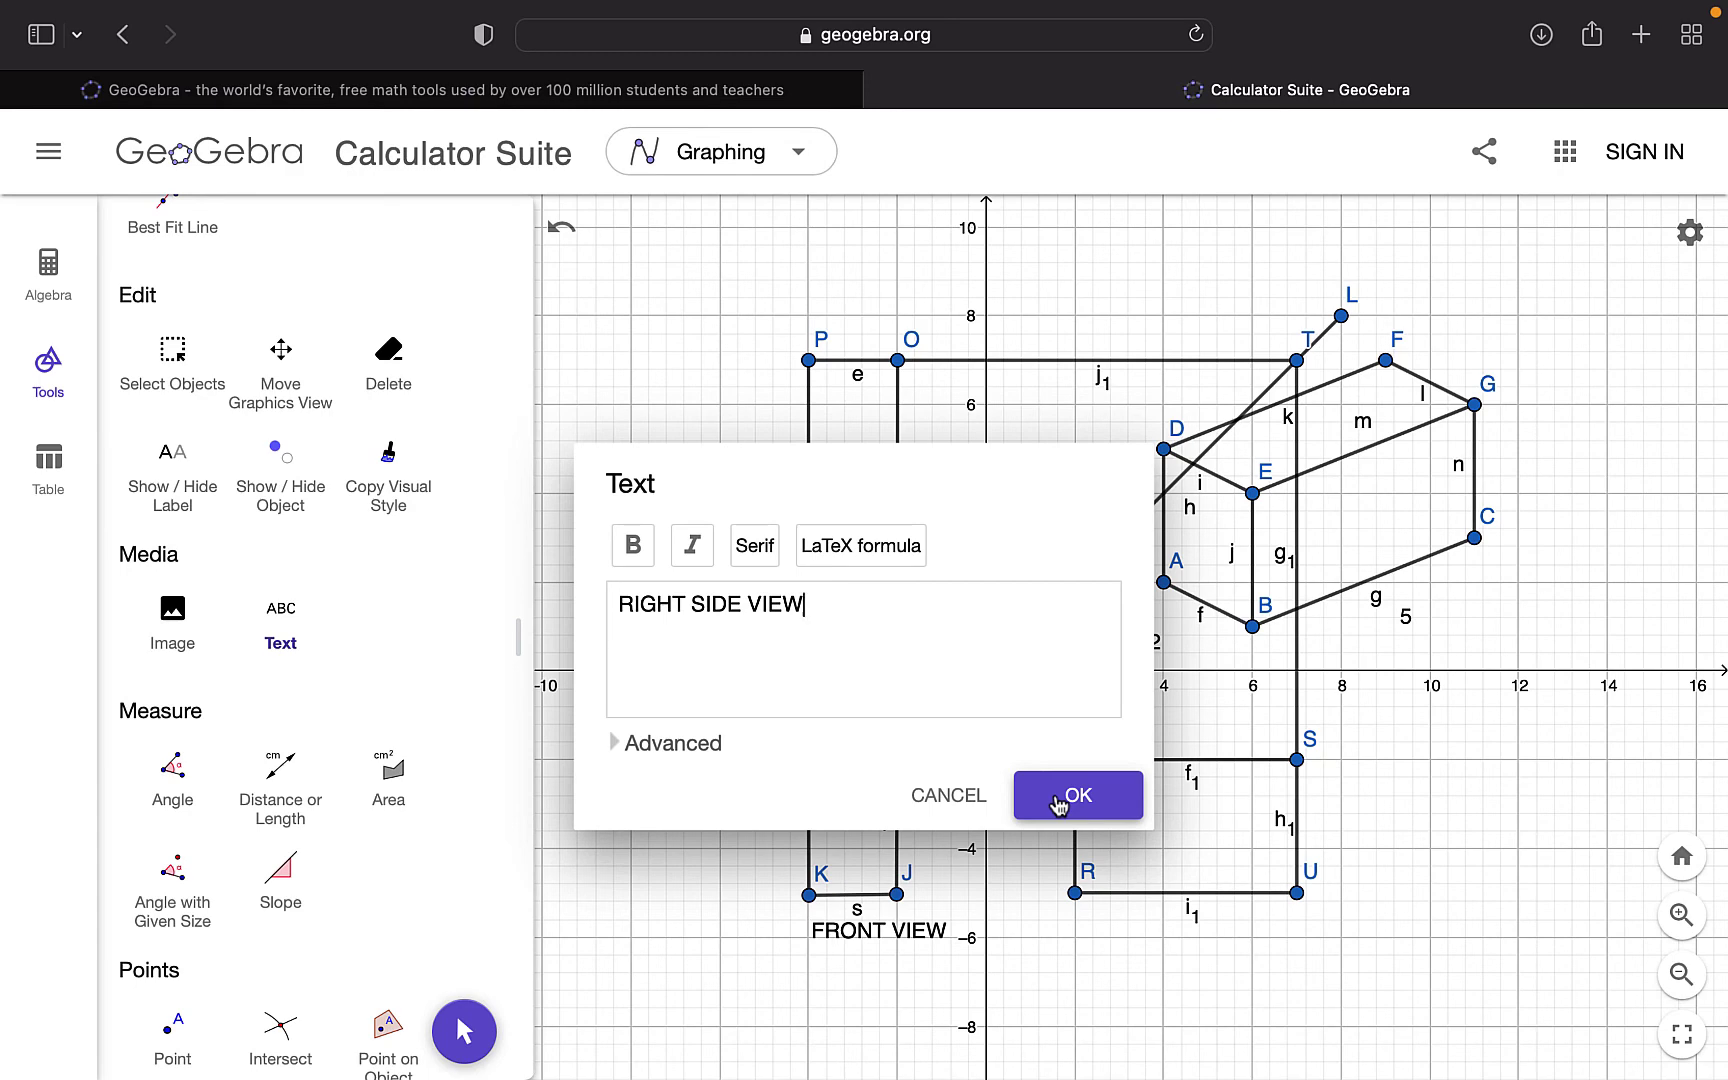
{"action": "left_click", "coordinate": [1058, 797]}
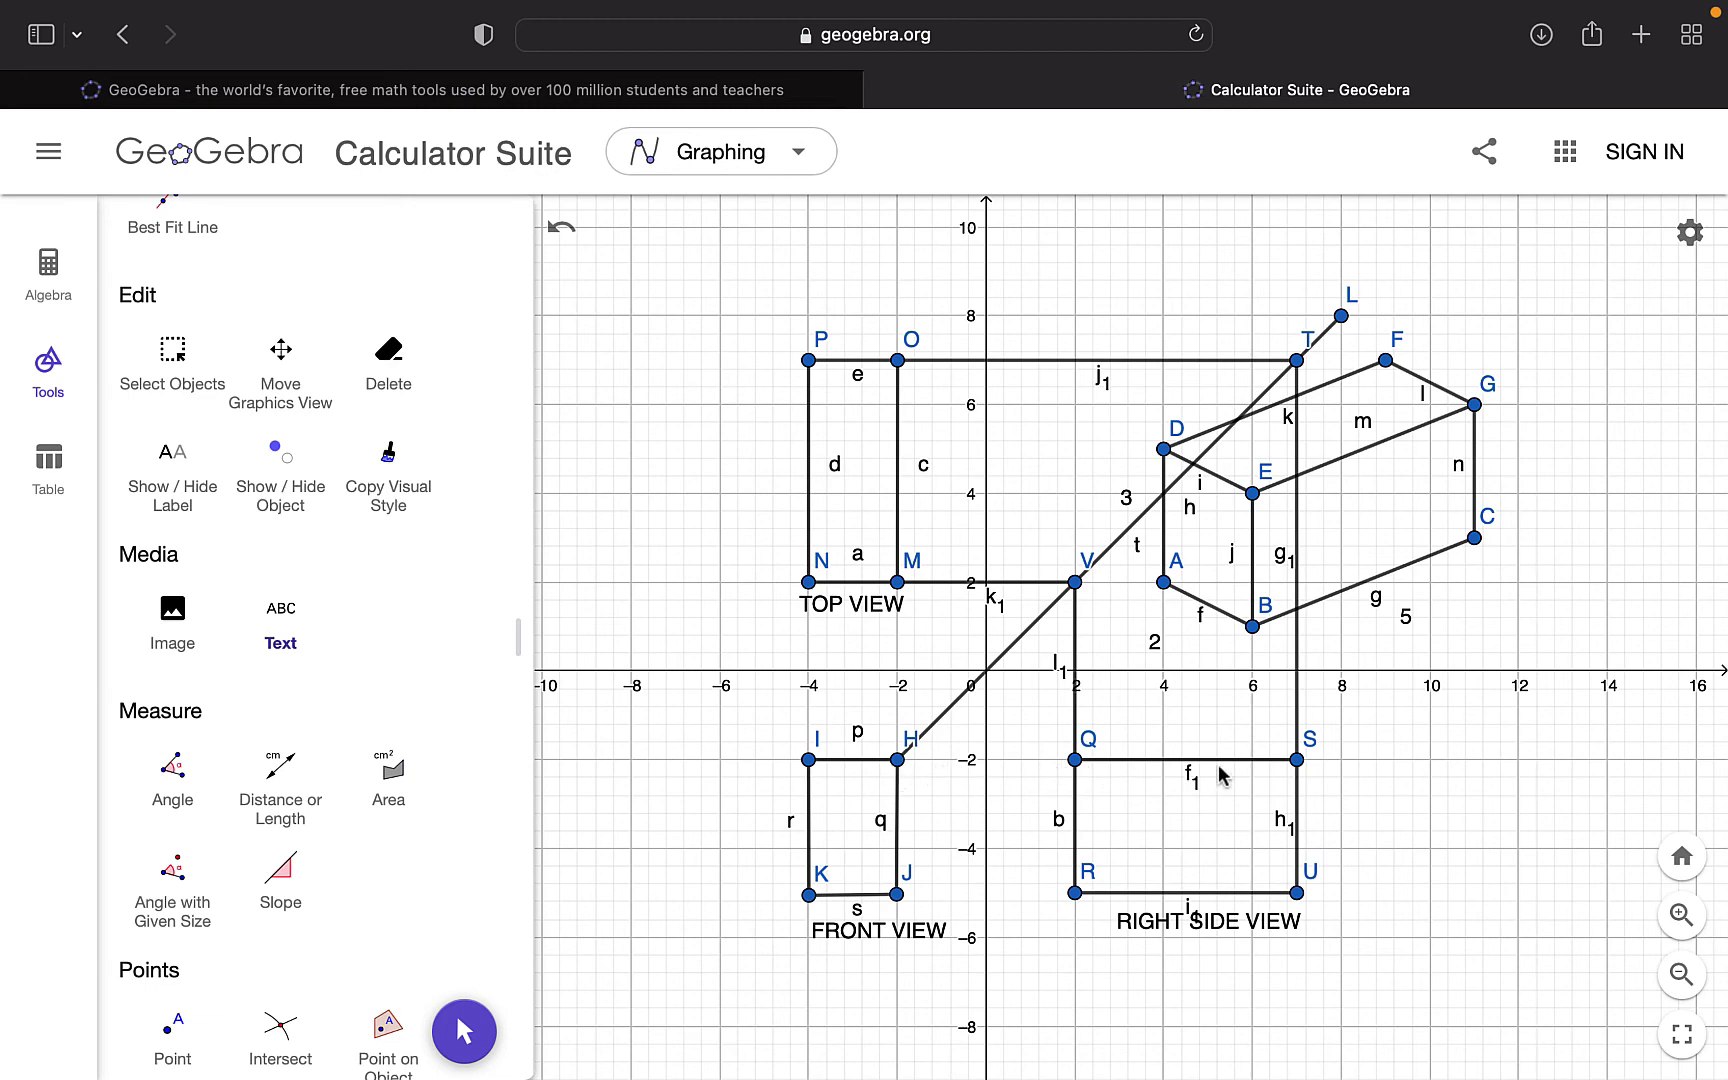
Delete the projection segments between the views, the diagonal, and its points V, T and L
{"action": "scroll", "coordinate": [420, 770], "scroll_direction": "up", "scroll_amount": 2}
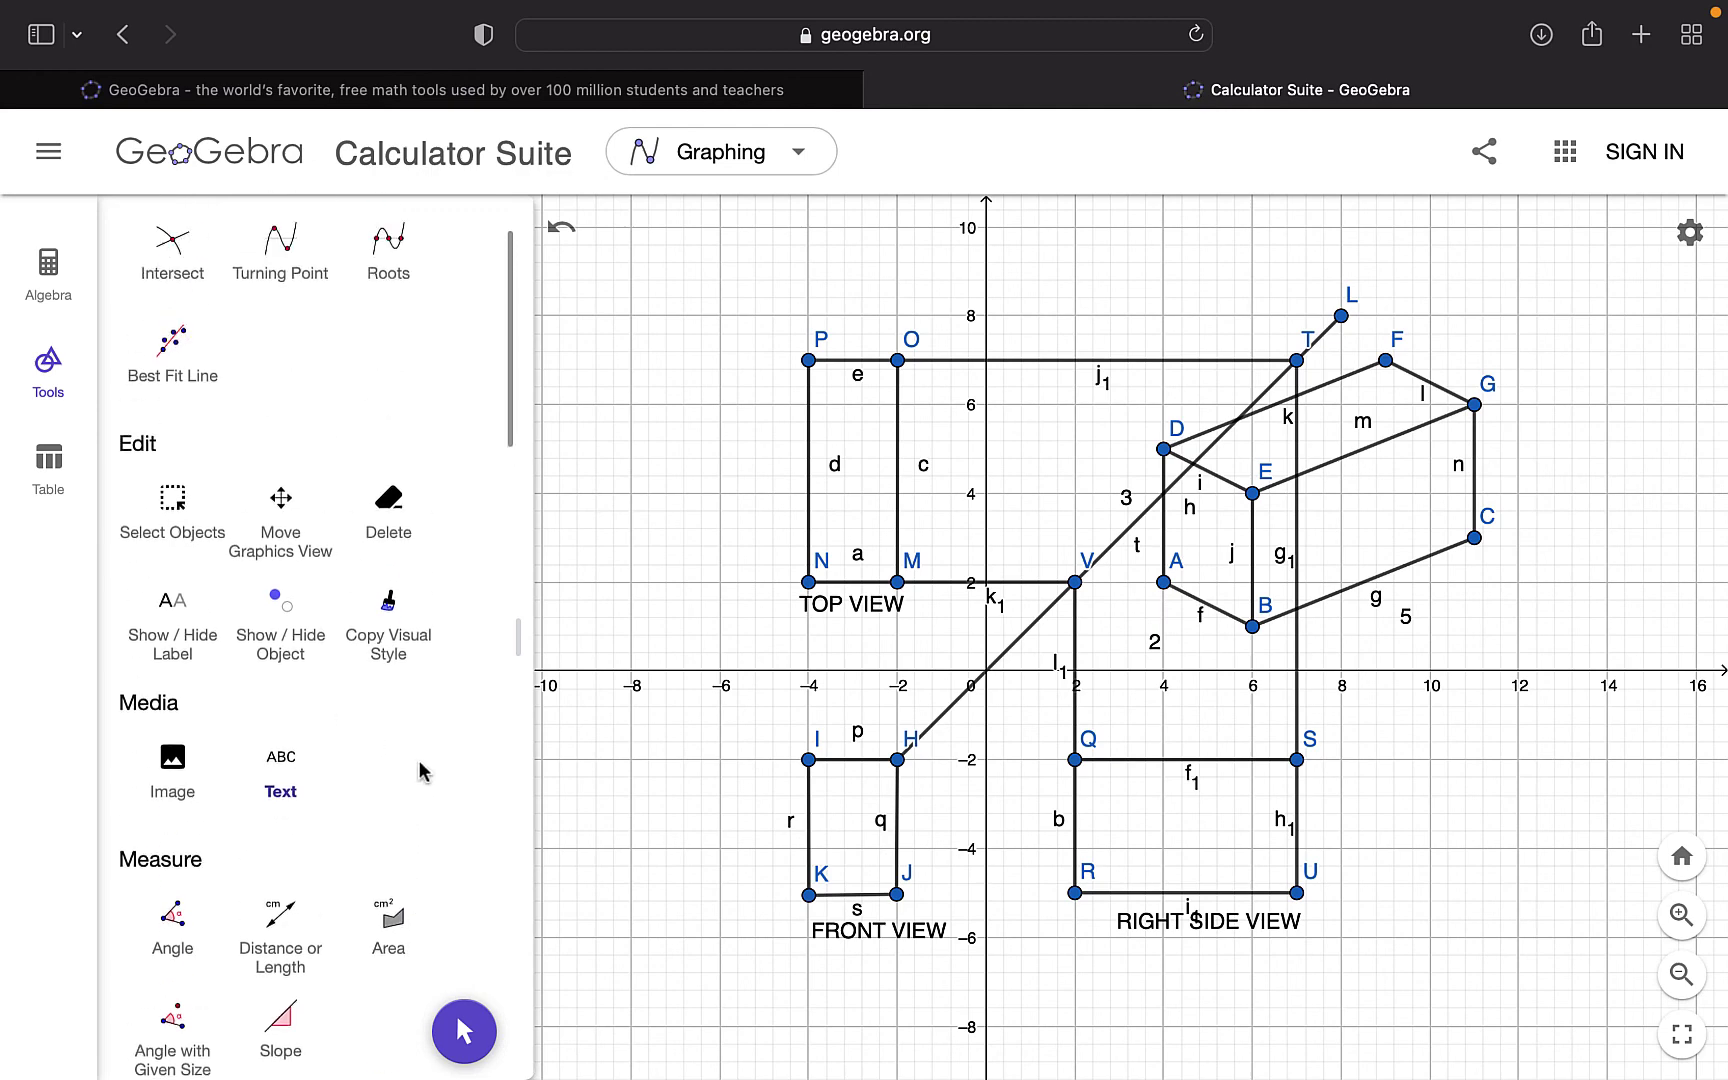
{"action": "scroll", "coordinate": [420, 770], "scroll_direction": "up", "scroll_amount": 1}
{"action": "left_click", "coordinate": [392, 598]}
{"action": "left_click", "coordinate": [1045, 583]}
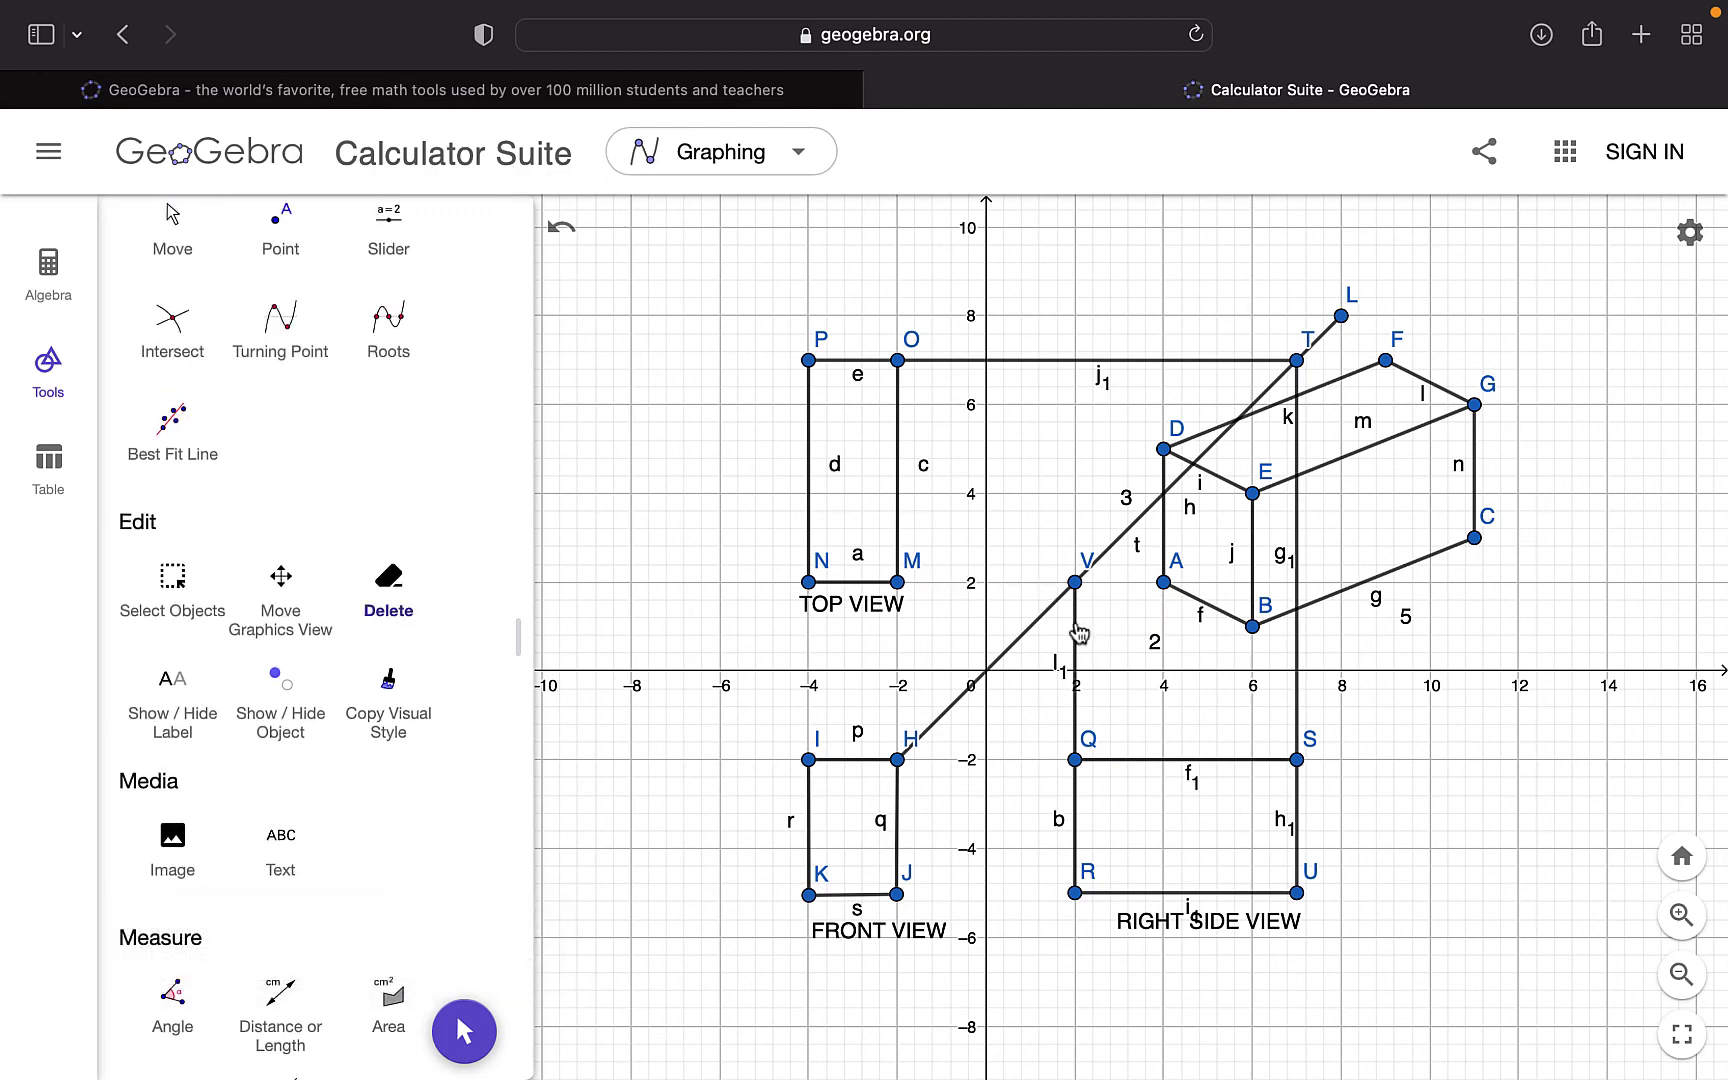
{"action": "left_click", "coordinate": [1077, 633]}
{"action": "left_click", "coordinate": [1044, 619]}
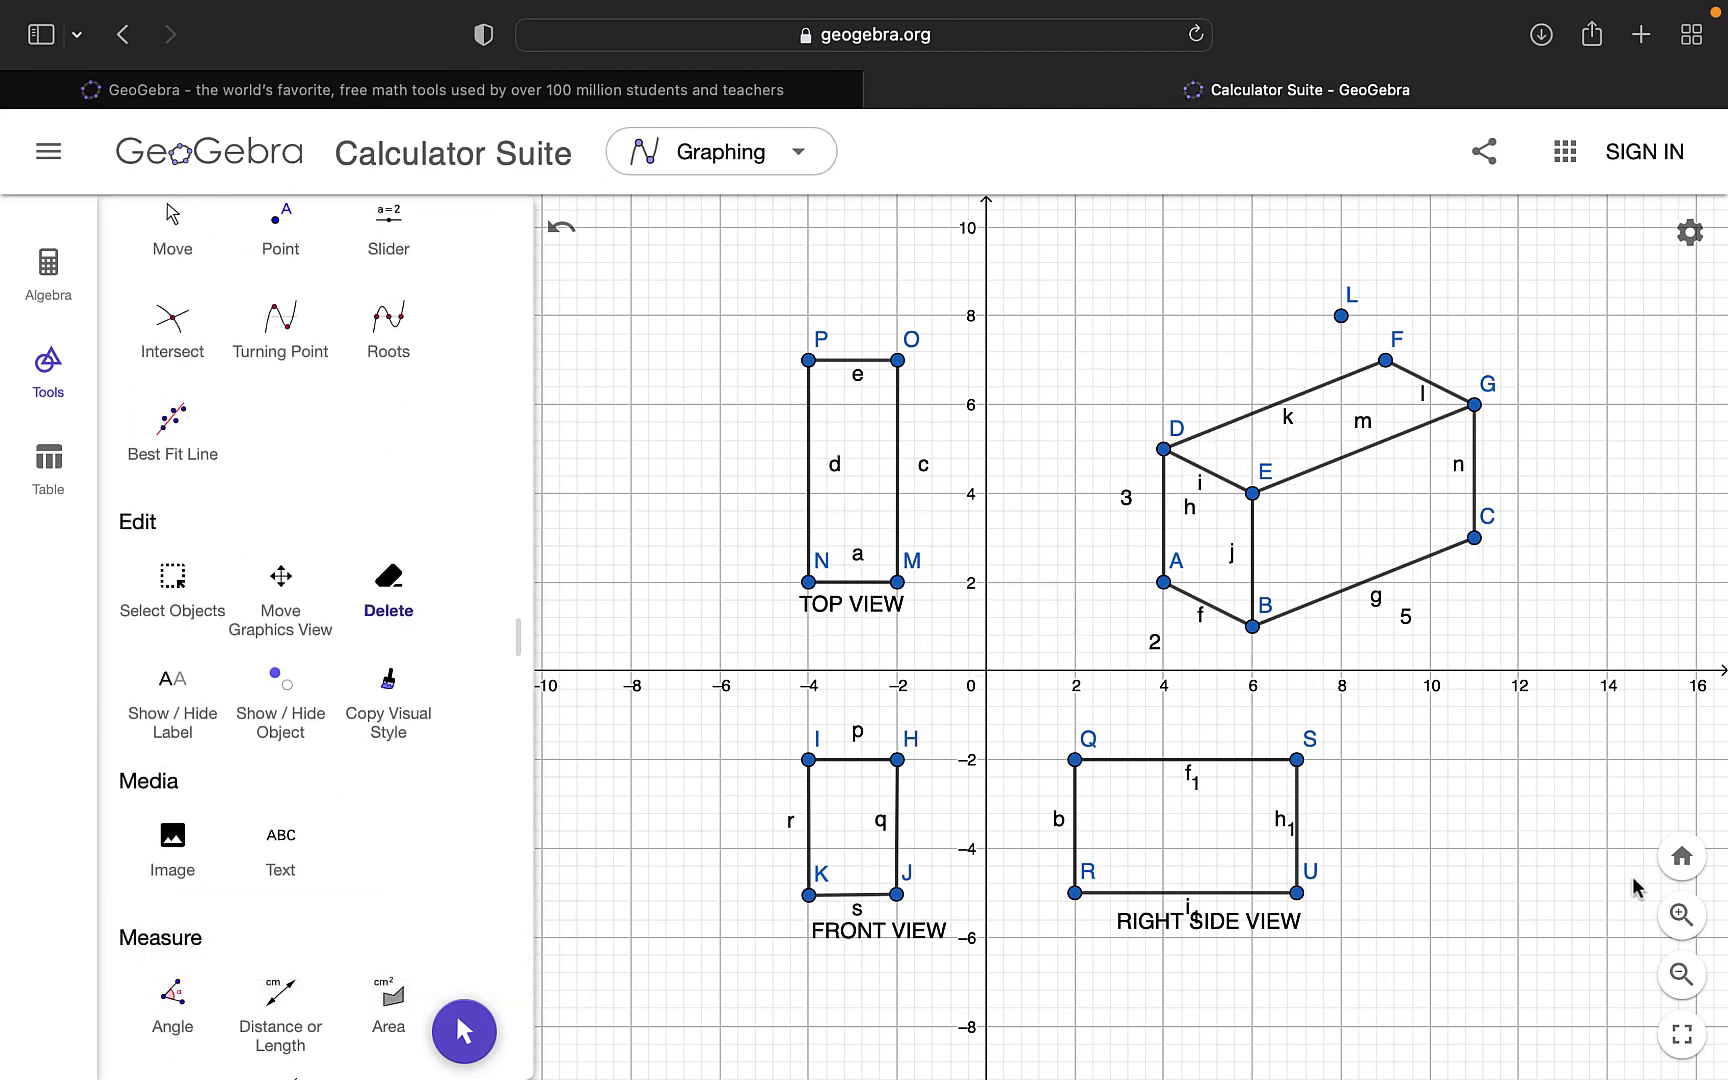
{"action": "left_click", "coordinate": [1341, 316]}
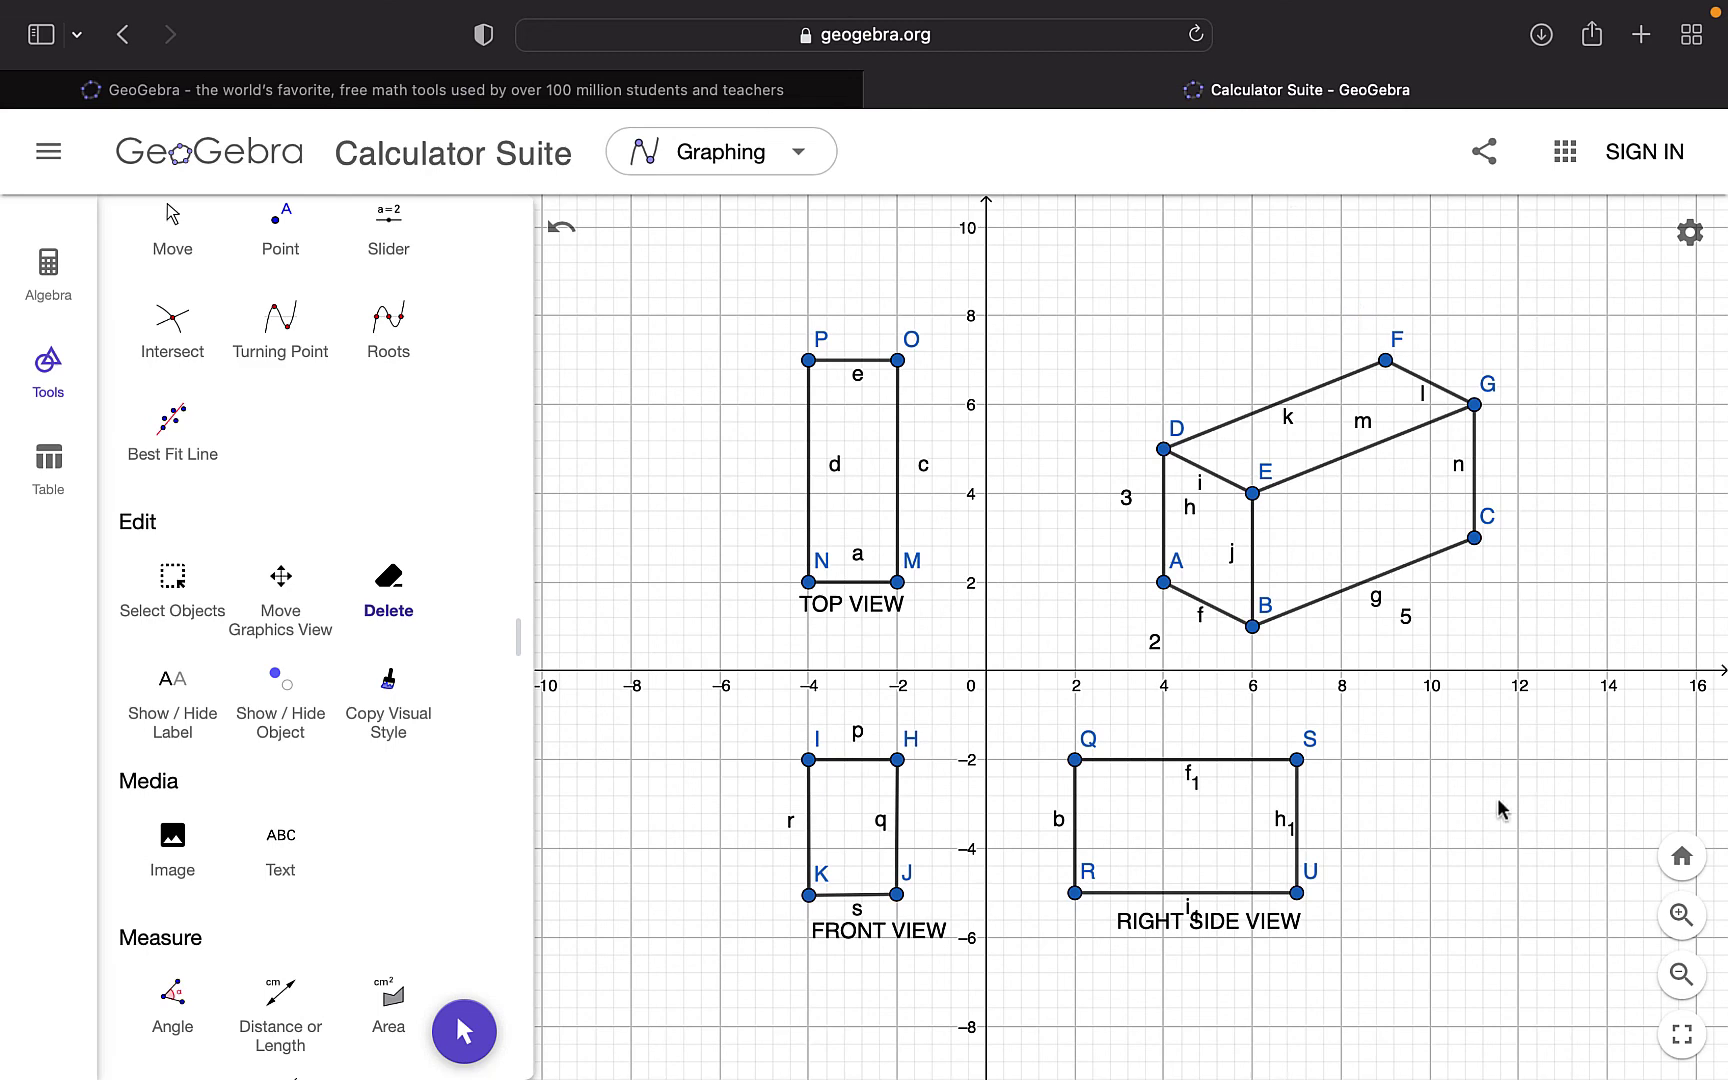